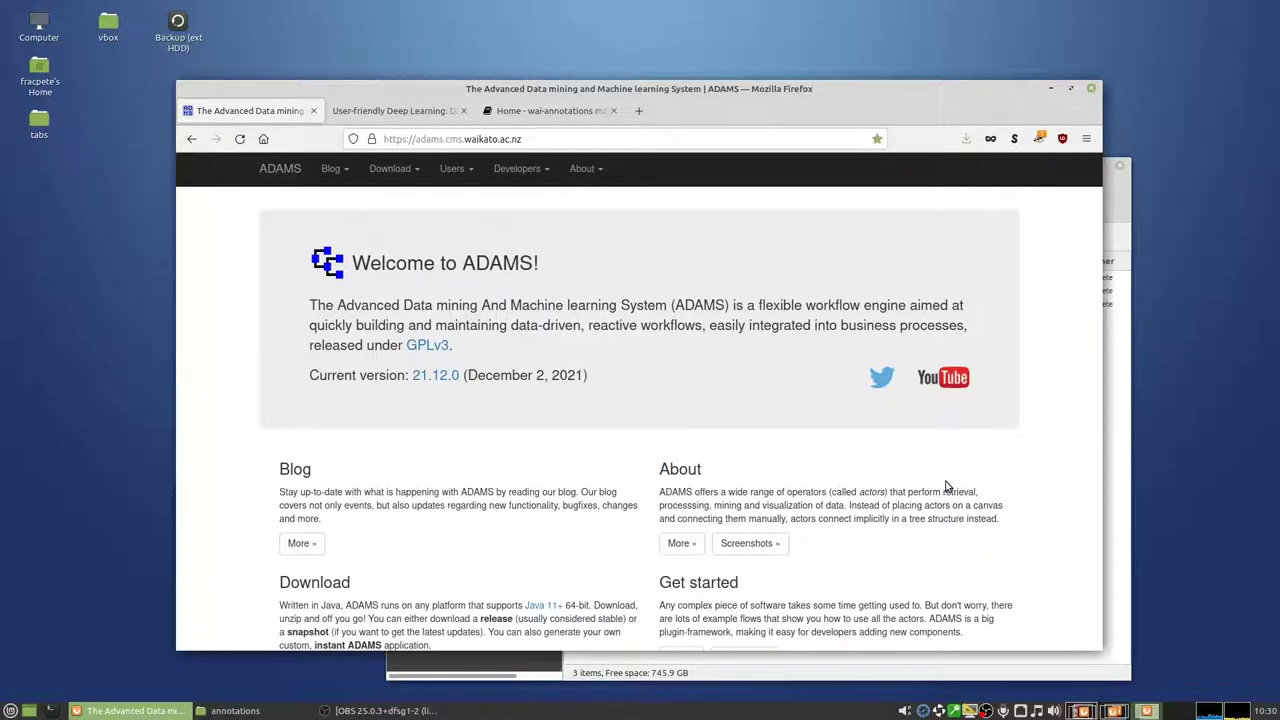
# - Open the ADAMS snapshot downloads page and highlight the adams-annotator-snapshot entry
pyautogui.scroll(-2, 508, 498)
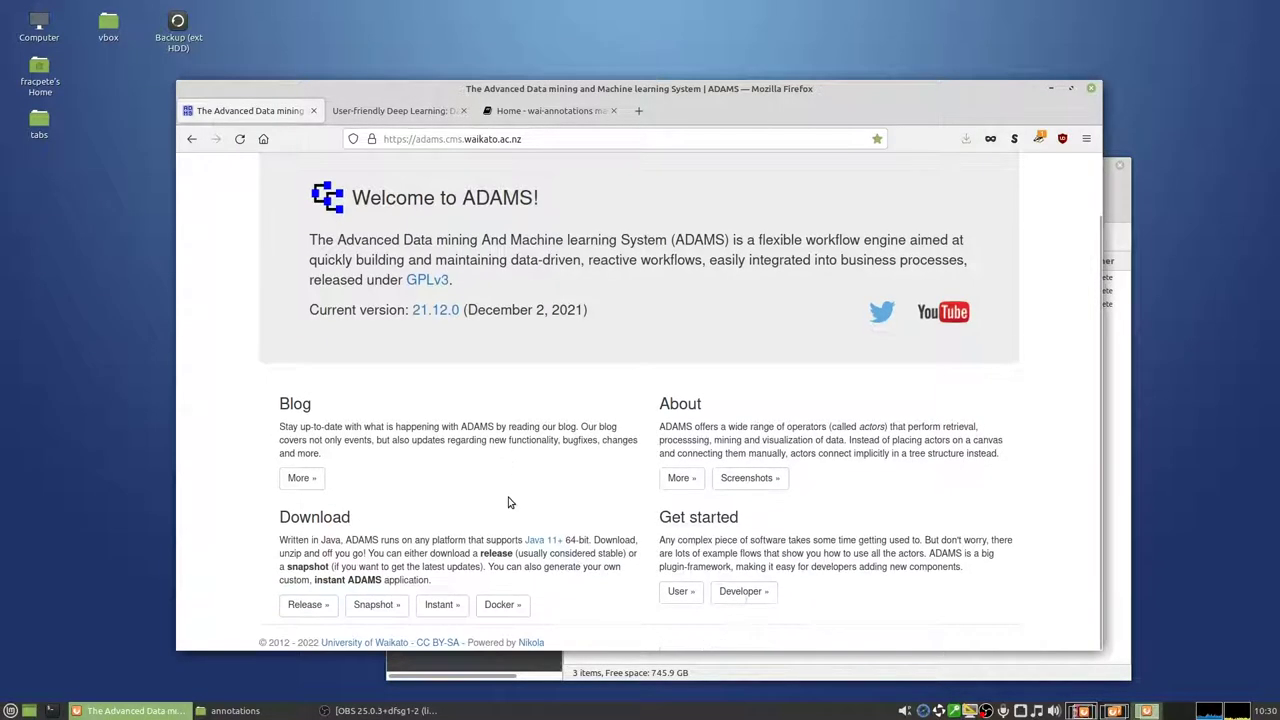
pyautogui.click(389, 610)
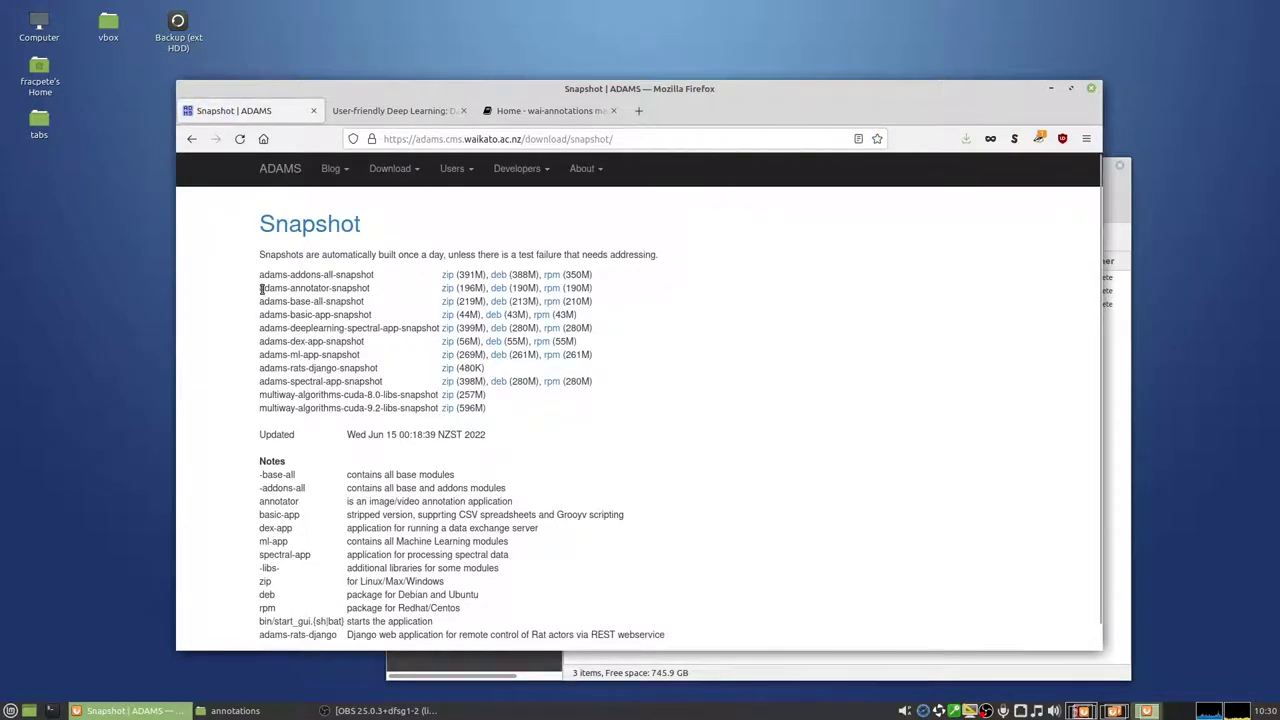
pyautogui.moveTo(260, 289); pyautogui.dragTo(369, 290)
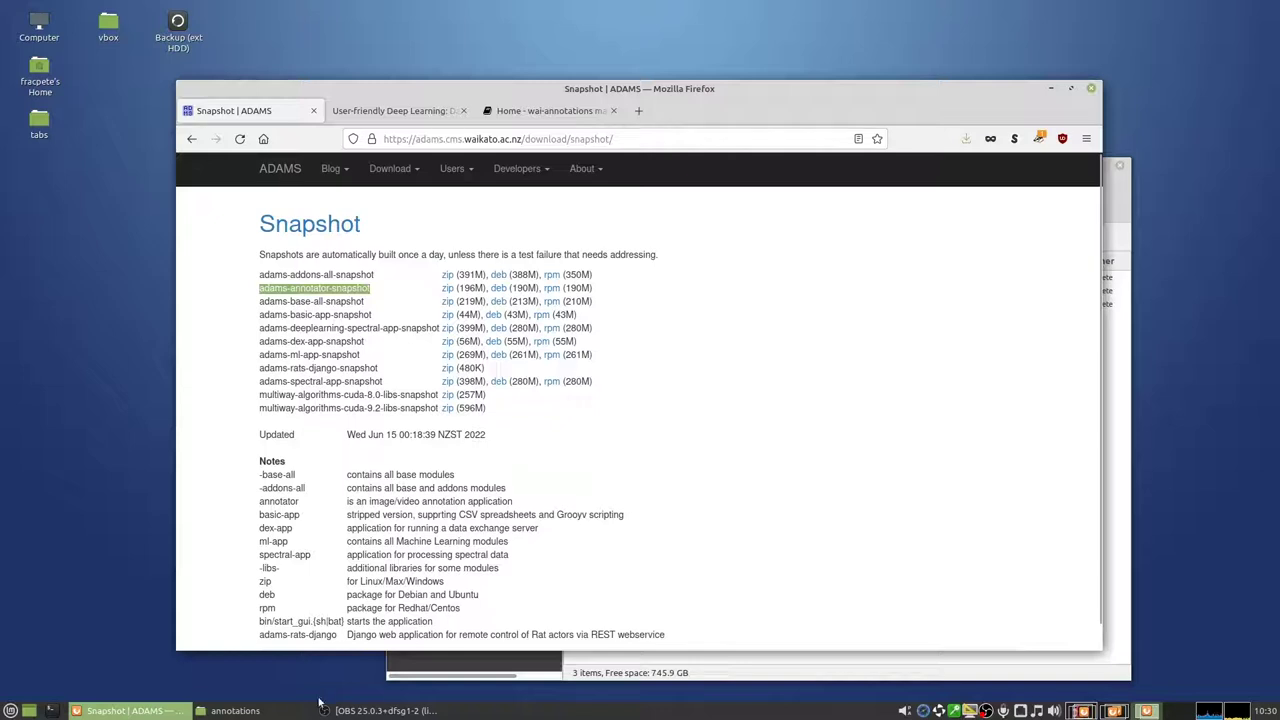
# - Locate start_gui.bat and start_gui.sh in the bin folder of adams-annotator-22.6.0-SNAPSHOT in the file manager, and return to the annotations folder
pyautogui.click(235, 710)
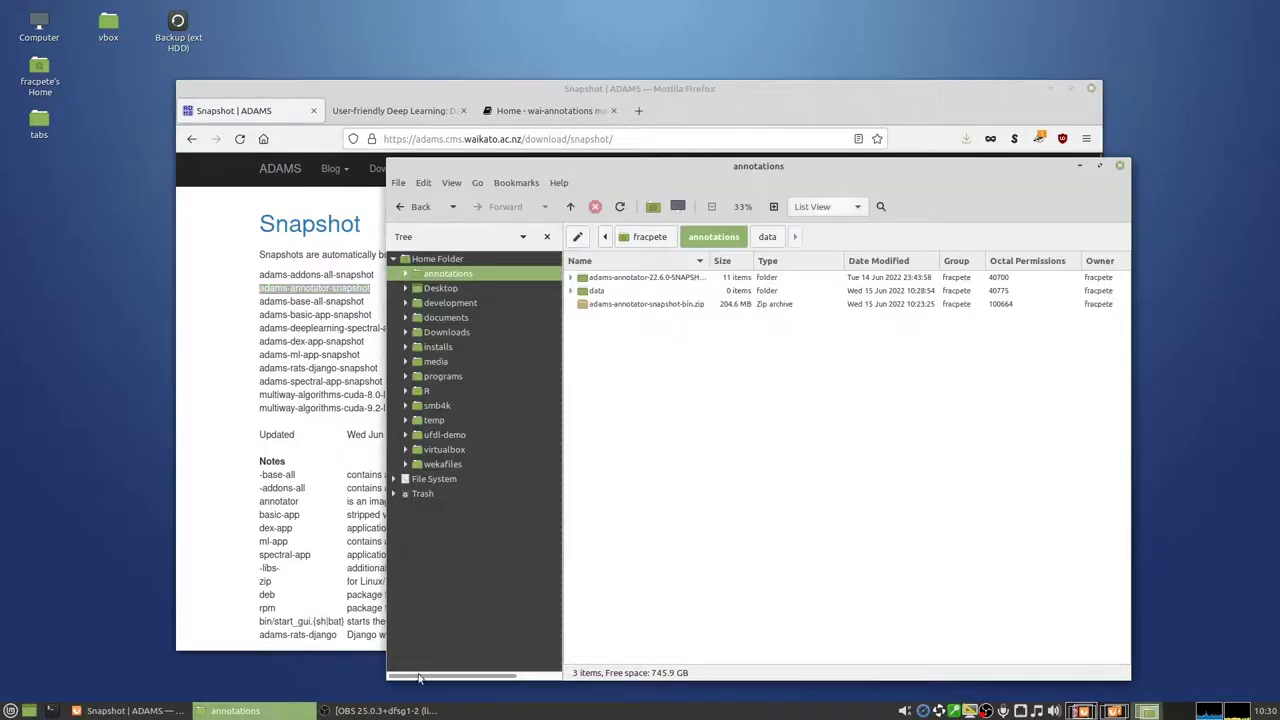
pyautogui.doubleClick(638, 282)
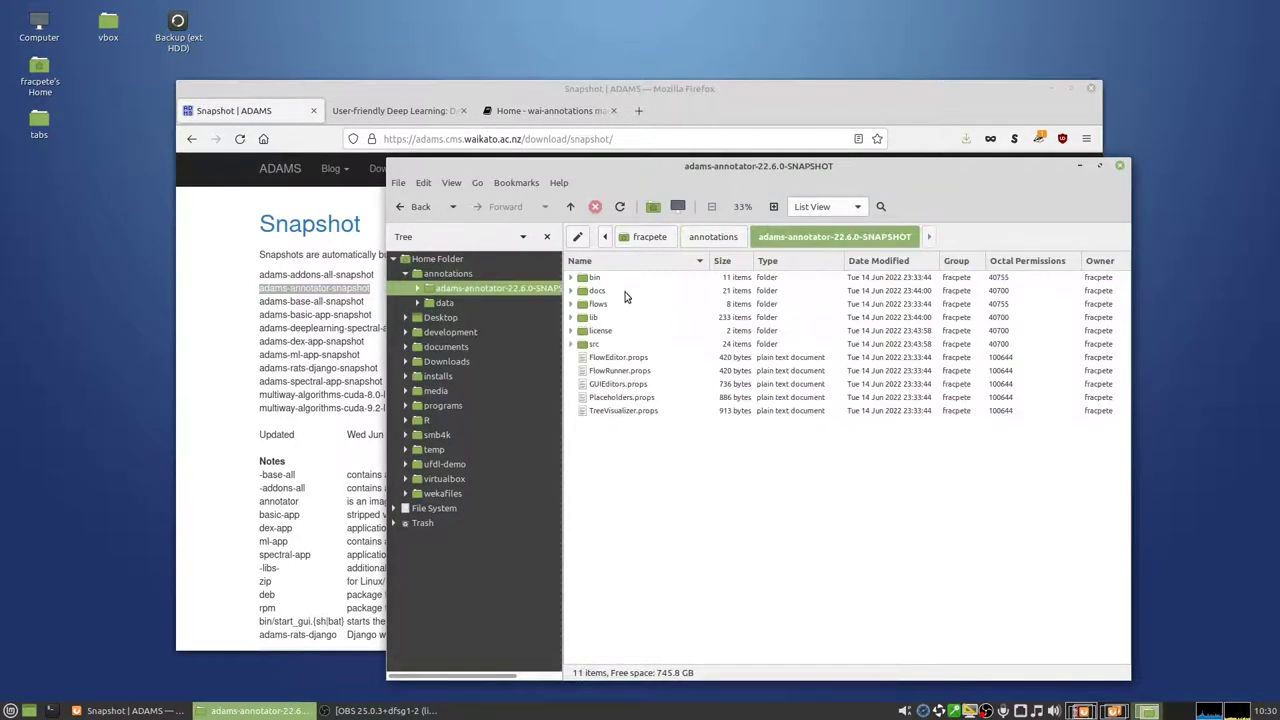
pyautogui.doubleClick(600, 278)
pyautogui.click(622, 398)
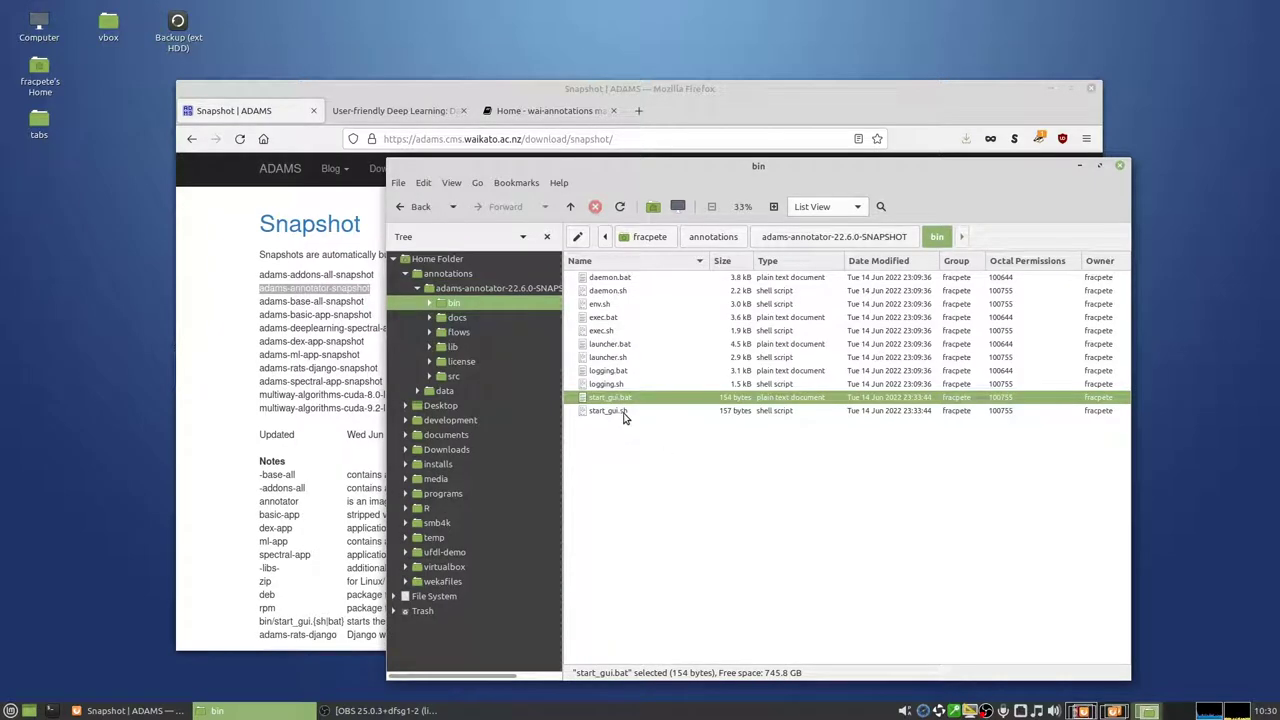
pyautogui.click(624, 412)
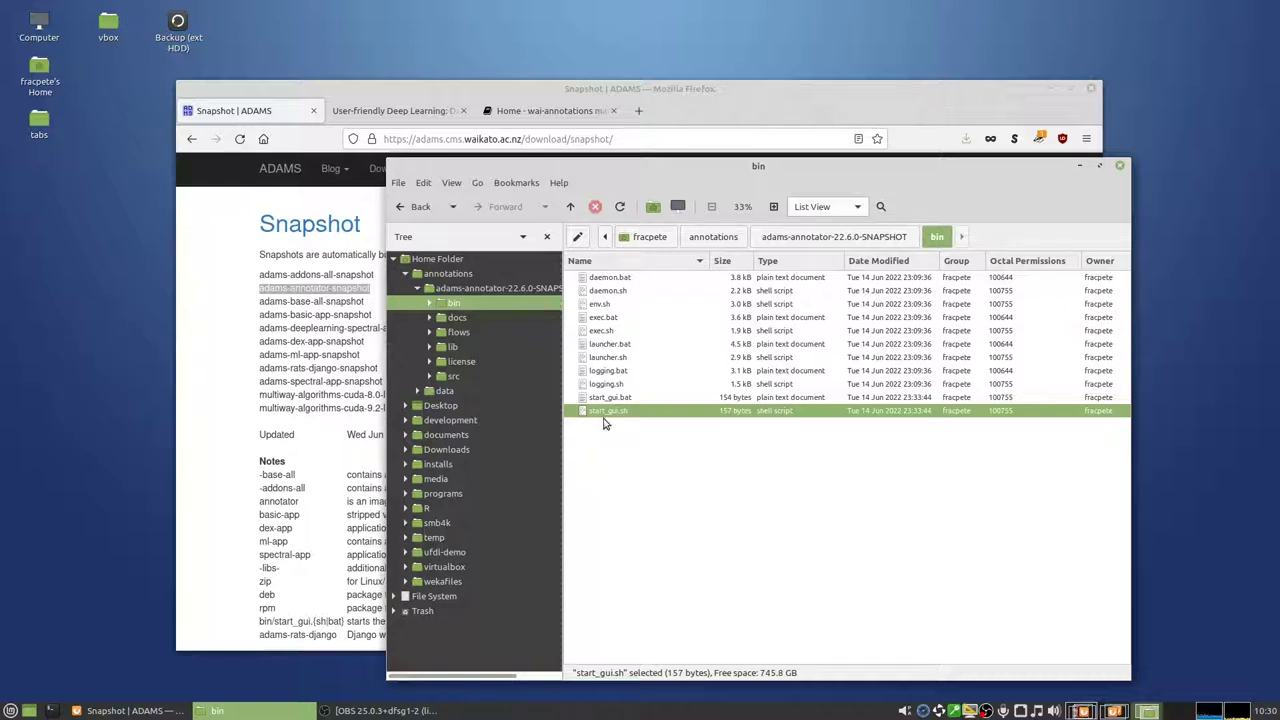
pyautogui.click(452, 276)
pyautogui.click(419, 289)
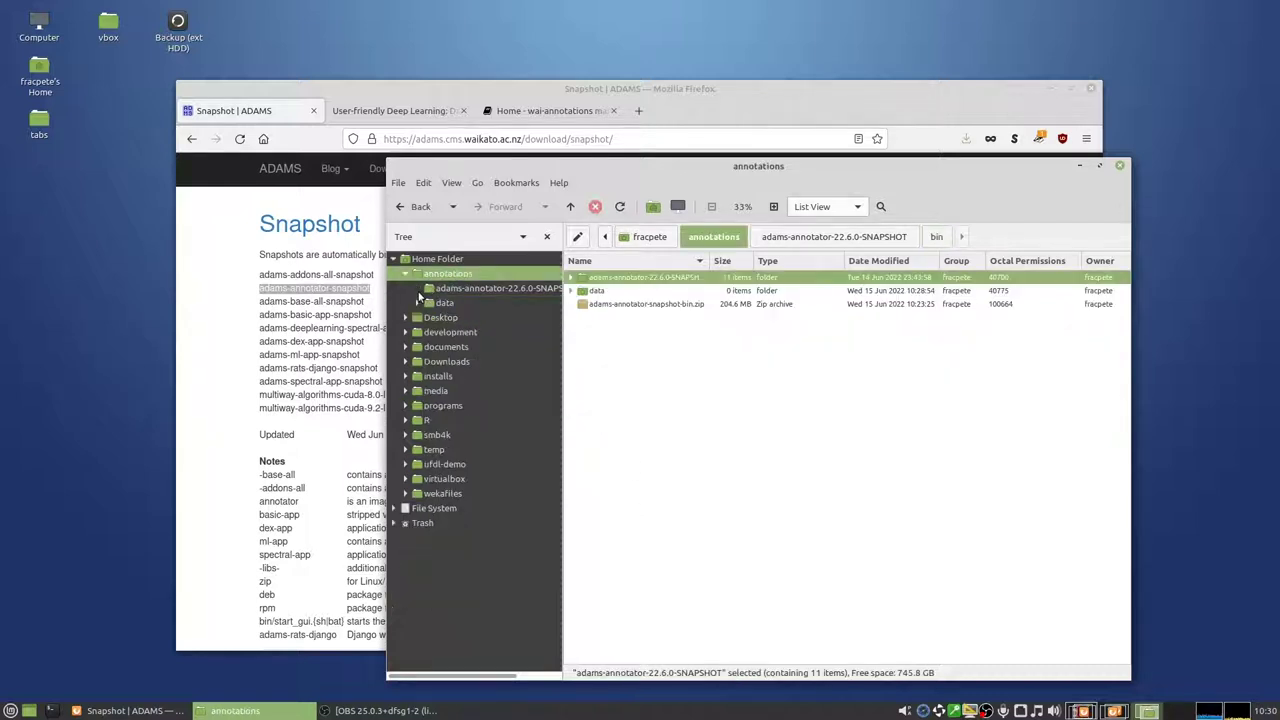
# - Switch to Firefox and open the CamVid-12 page among the image segmentation datasets of the User-friendly Deep Learning site
pyautogui.click(507, 90)
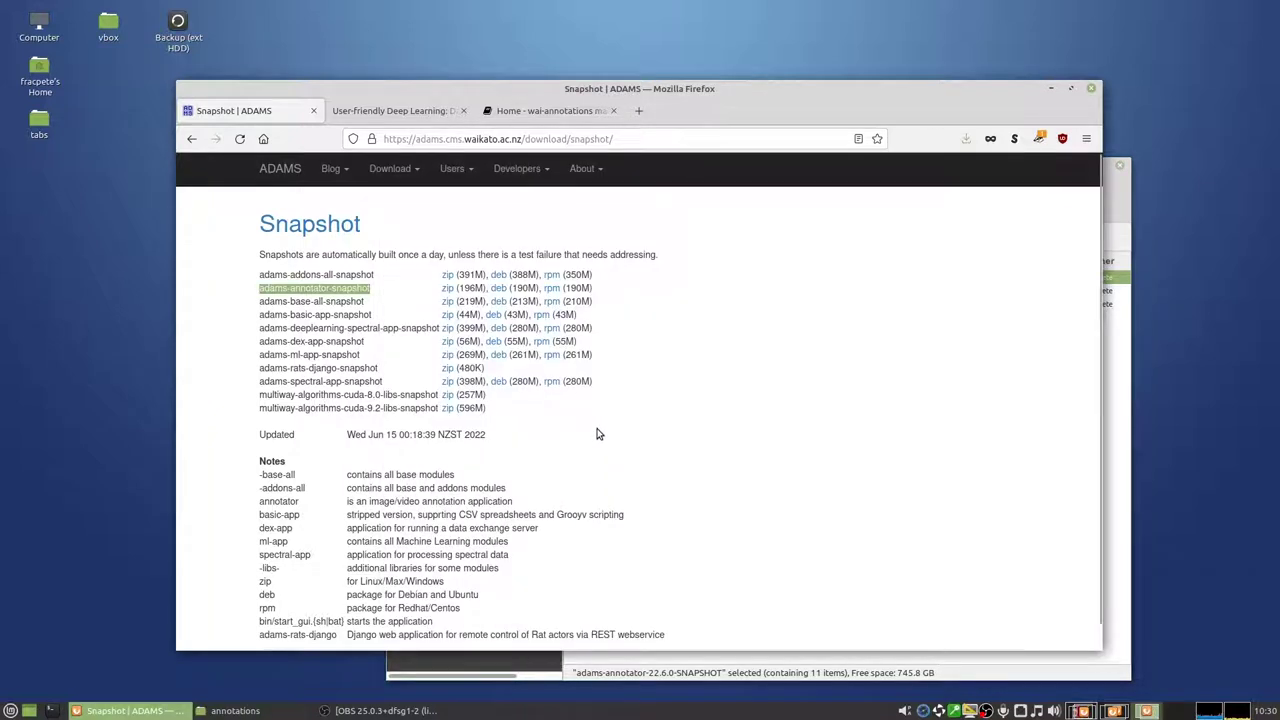
pyautogui.click(420, 113)
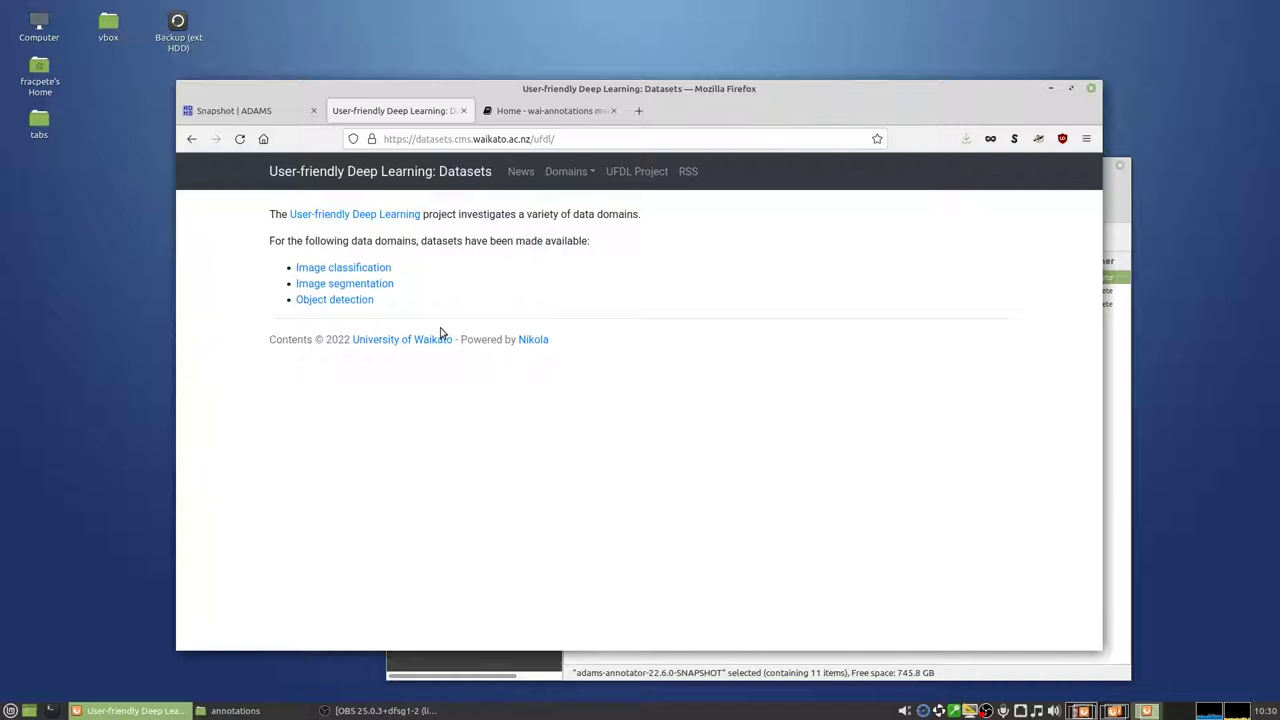
pyautogui.click(382, 284)
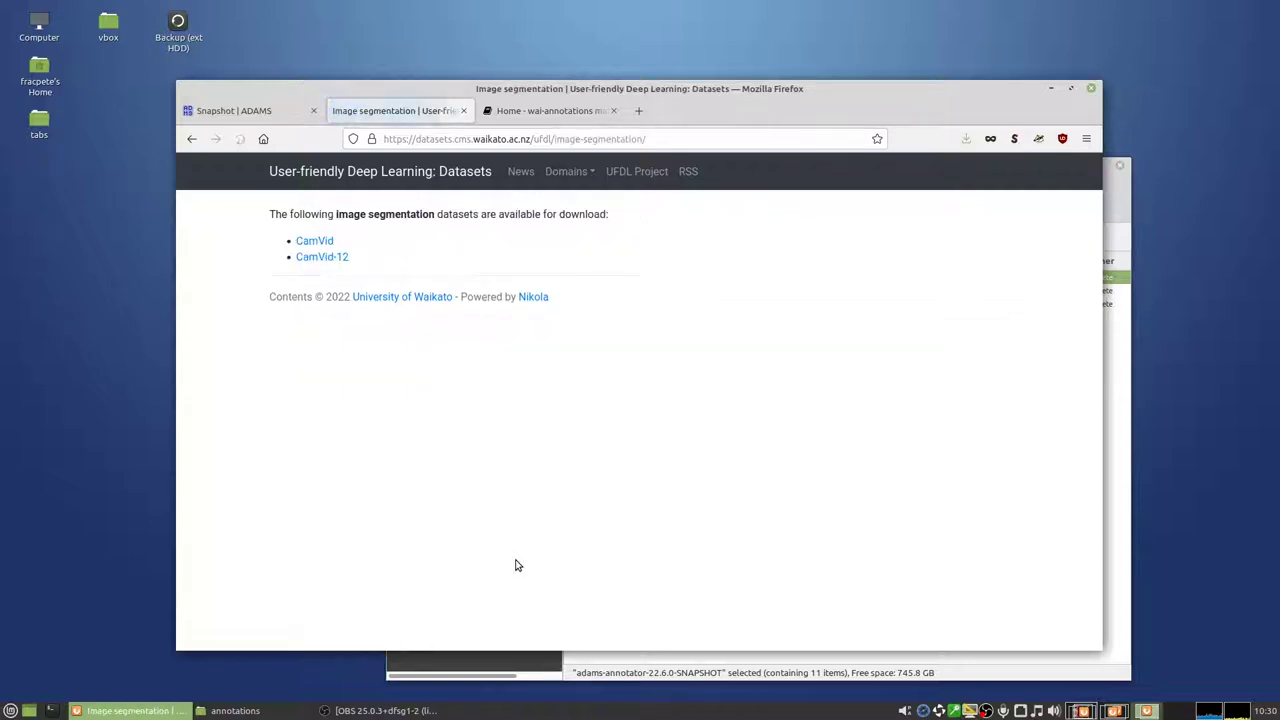
pyautogui.click(341, 259)
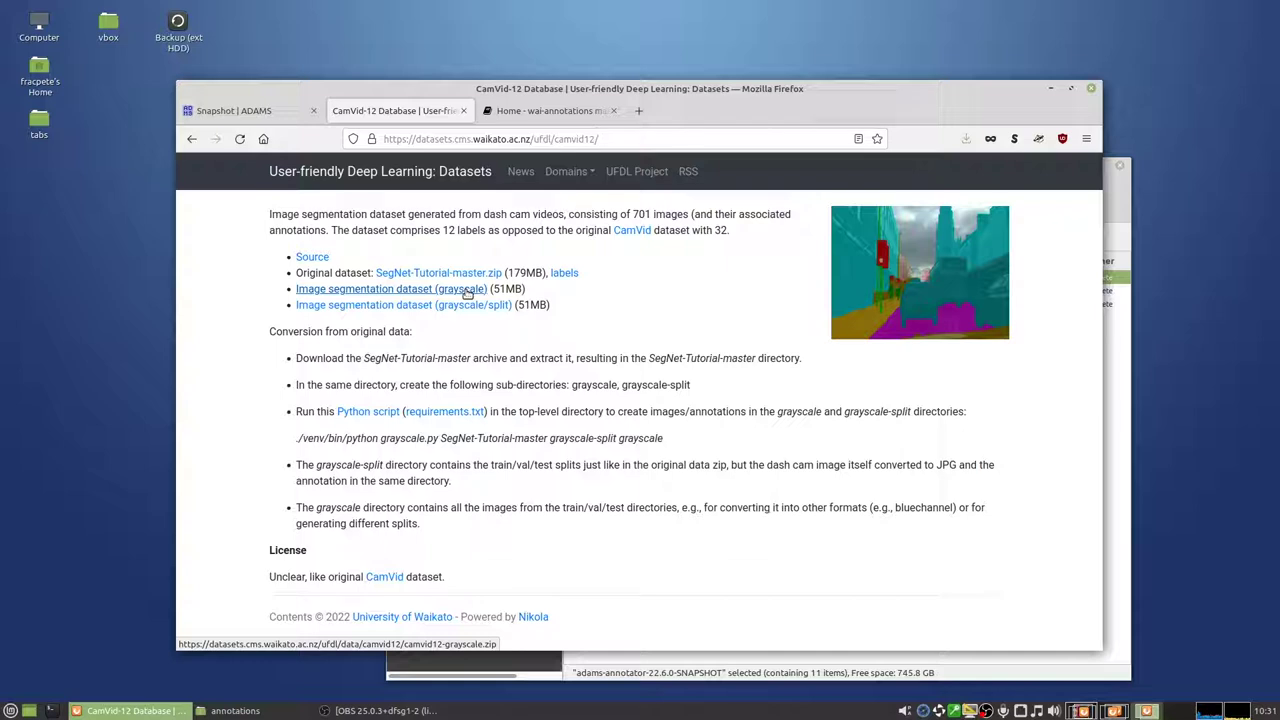
# - Download the grayscale image segmentation dataset as camvid12-grayscale.zip into the annotations/data folder
pyautogui.click(467, 291)
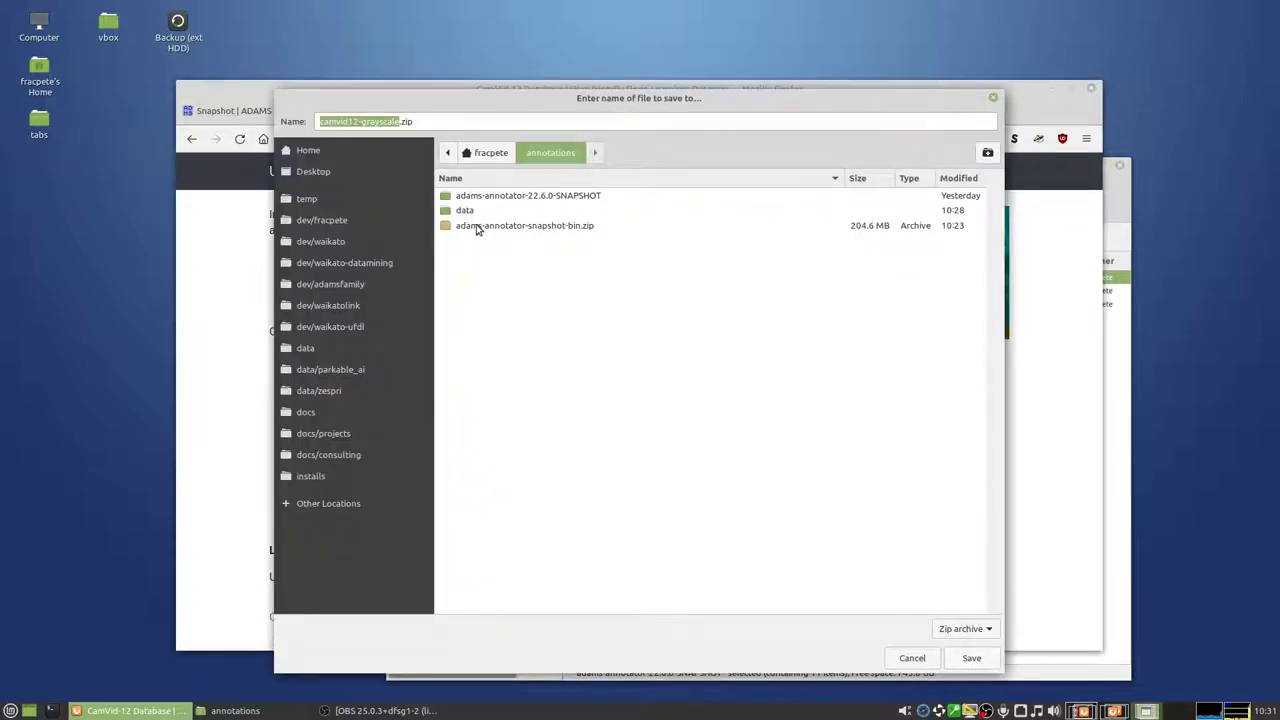
pyautogui.doubleClick(470, 211)
pyautogui.click(977, 664)
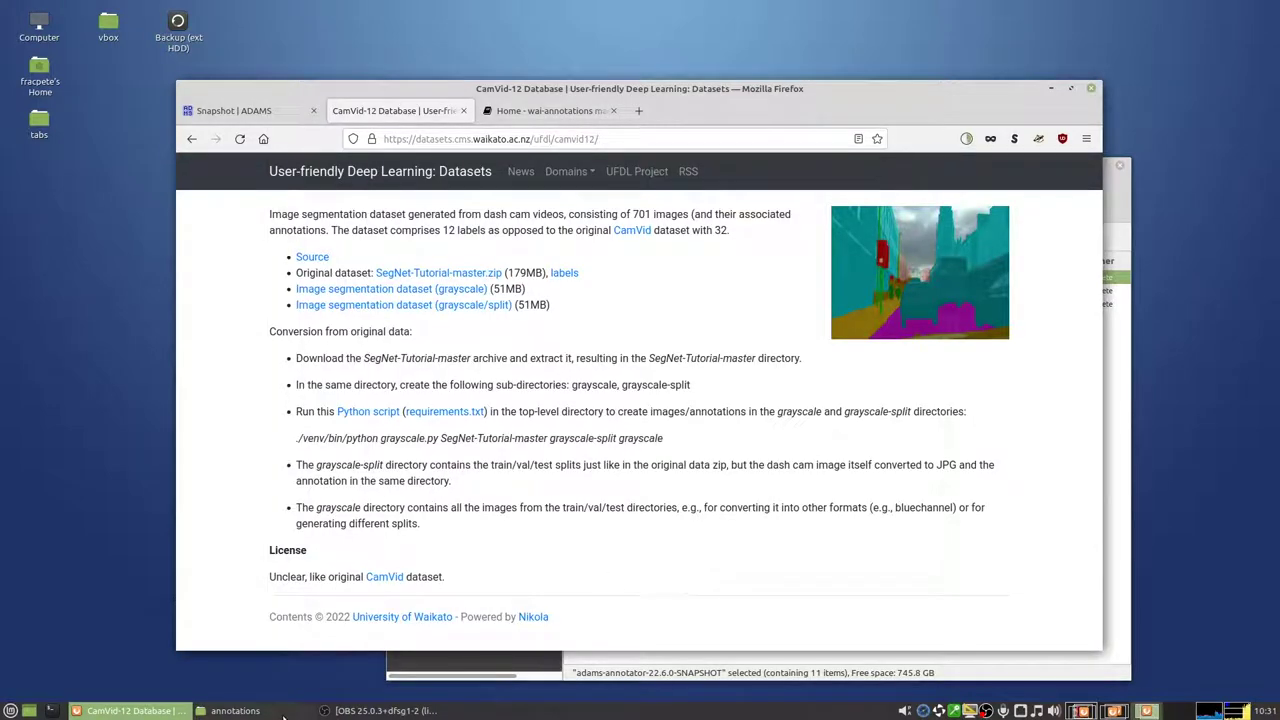
# - Extract camvid12-grayscale.zip inside the data folder using the file manager and open the extracted grayscale folder
pyautogui.click(425, 678)
pyautogui.doubleClick(625, 291)
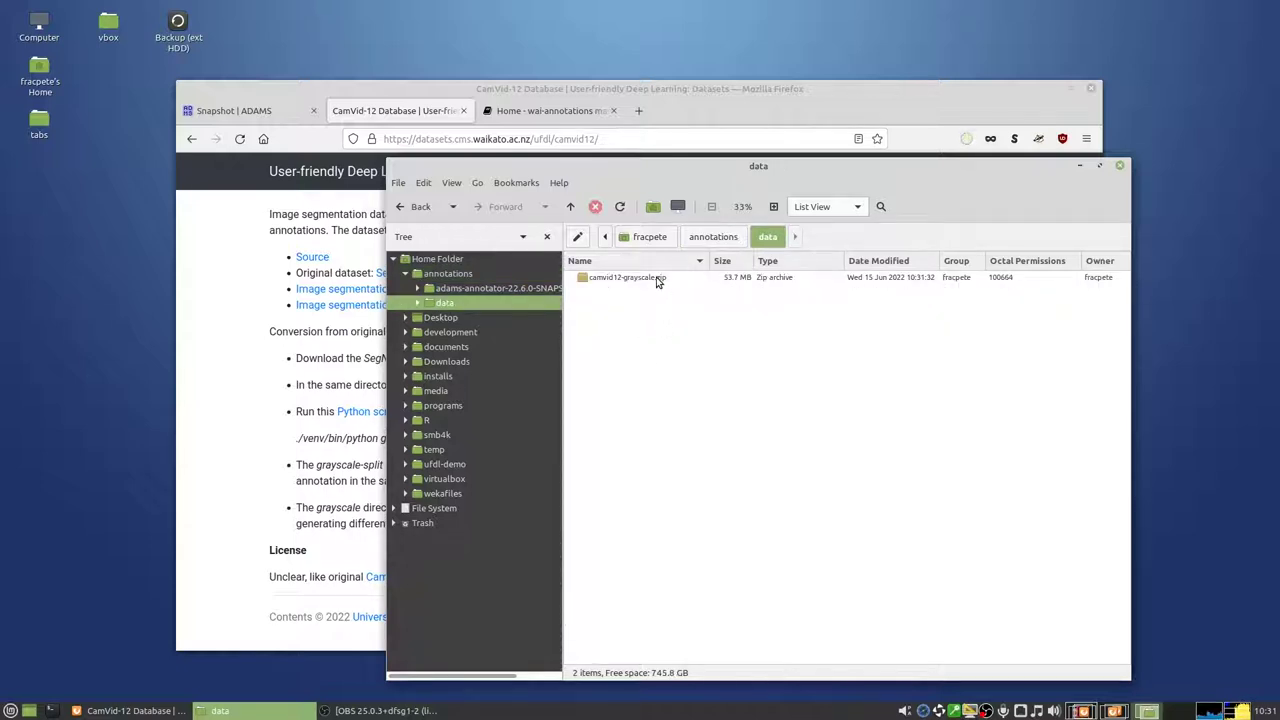
pyautogui.rightClick(660, 279)
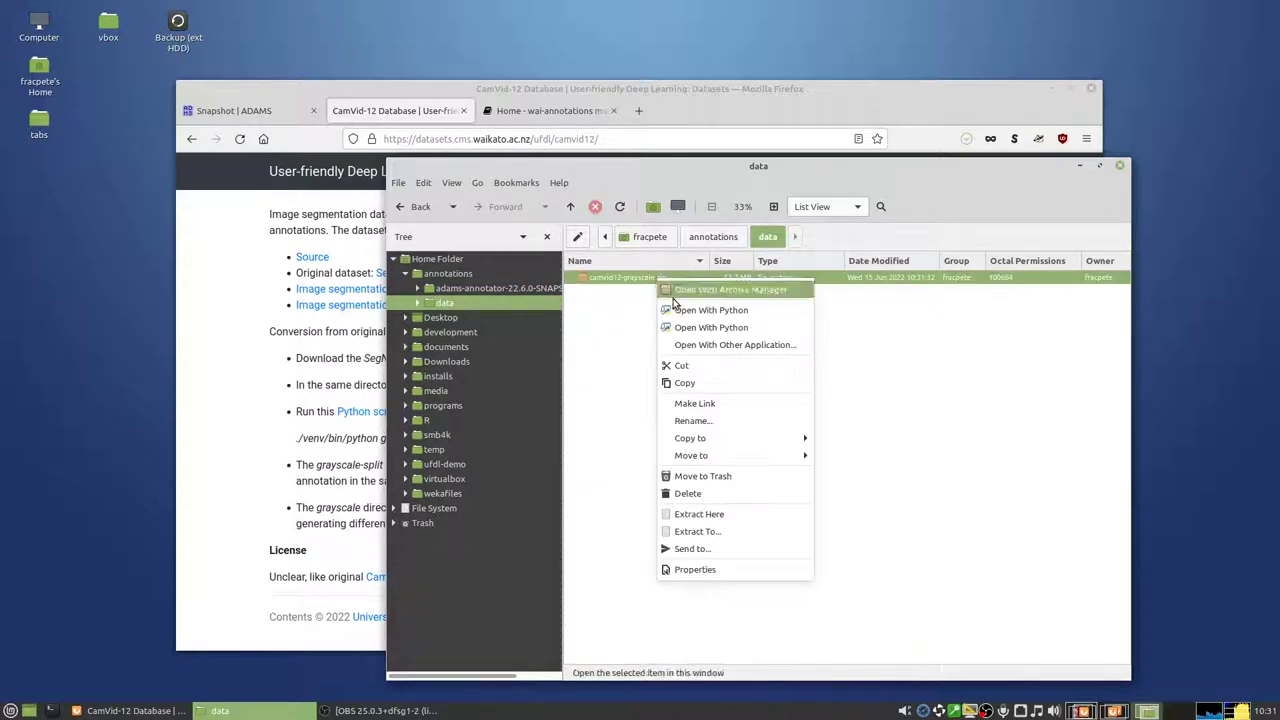
pyautogui.click(745, 516)
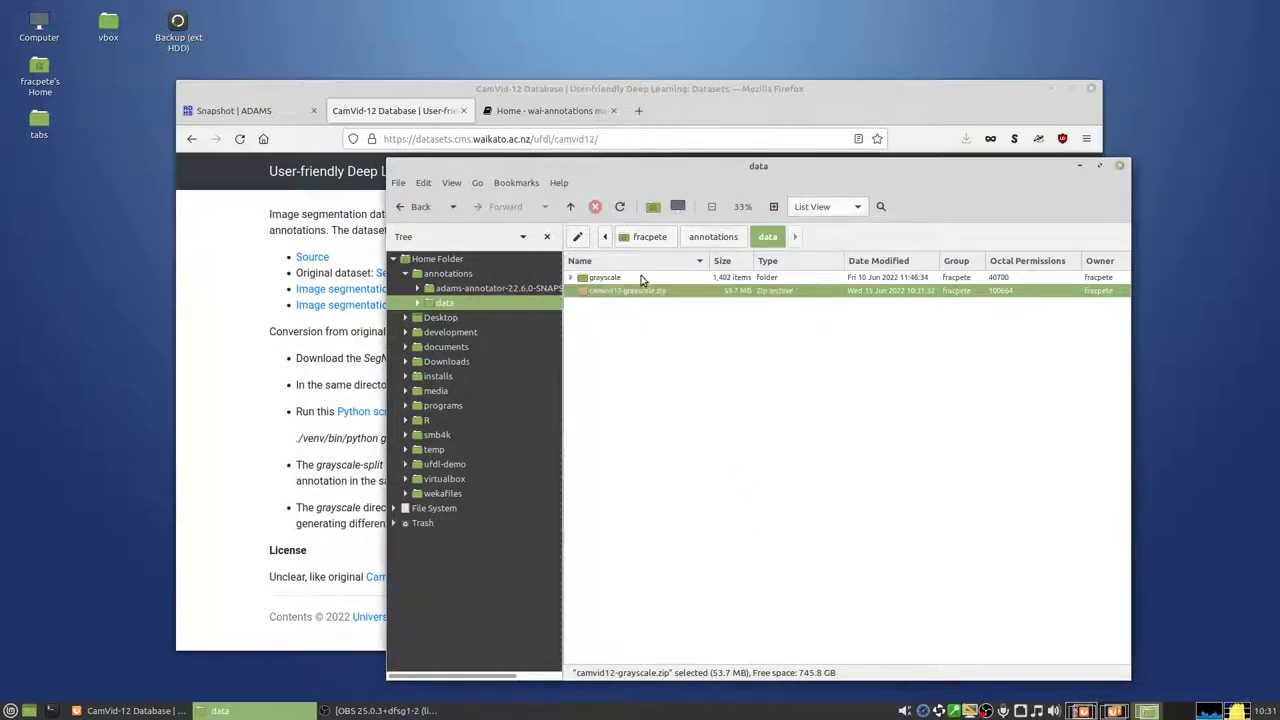
pyautogui.doubleClick(640, 279)
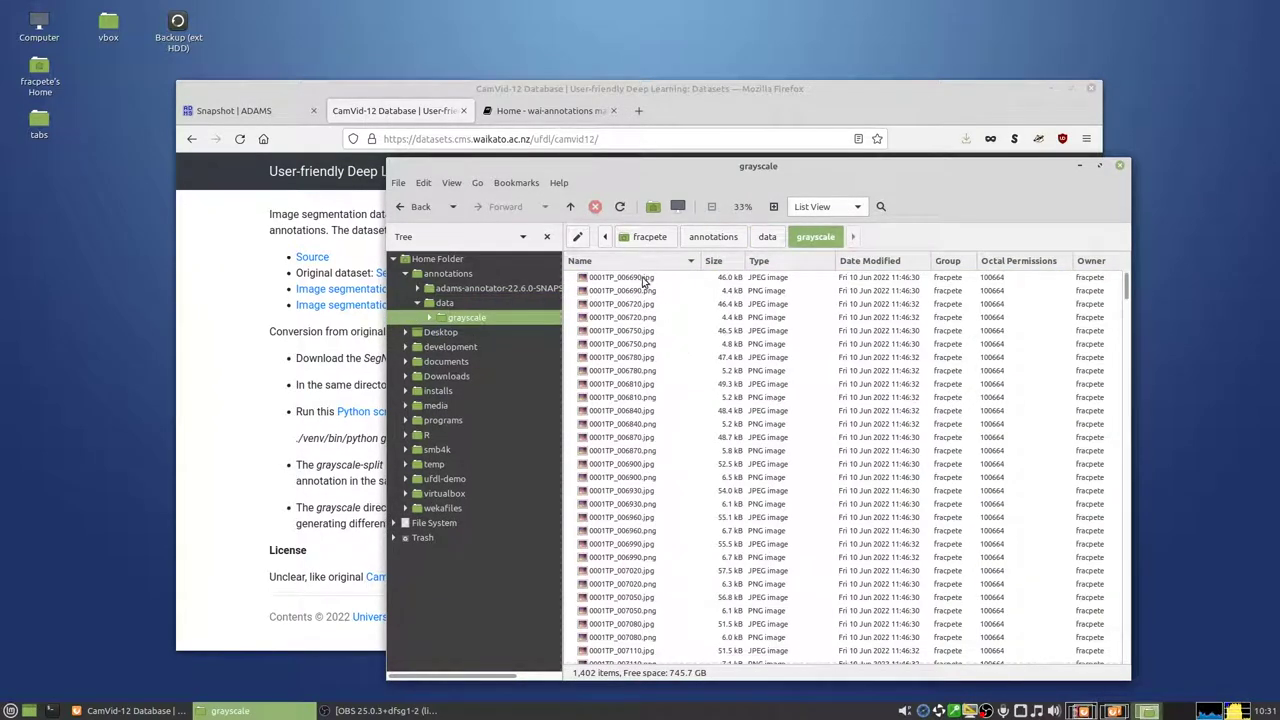
# - Sort the grayscale folder by file type, delete all PNG images, and restore the sorting by name
pyautogui.click(640, 278)
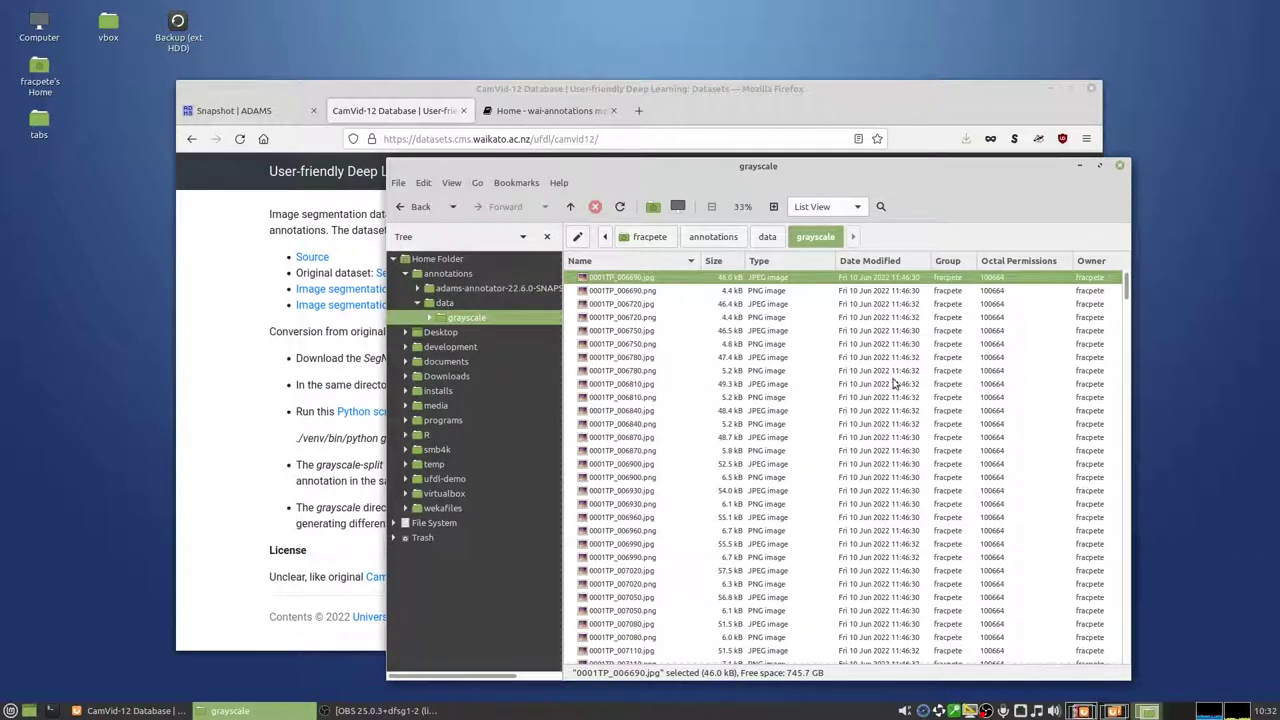
pyautogui.click(812, 259)
pyautogui.scroll(-15, 728, 508)
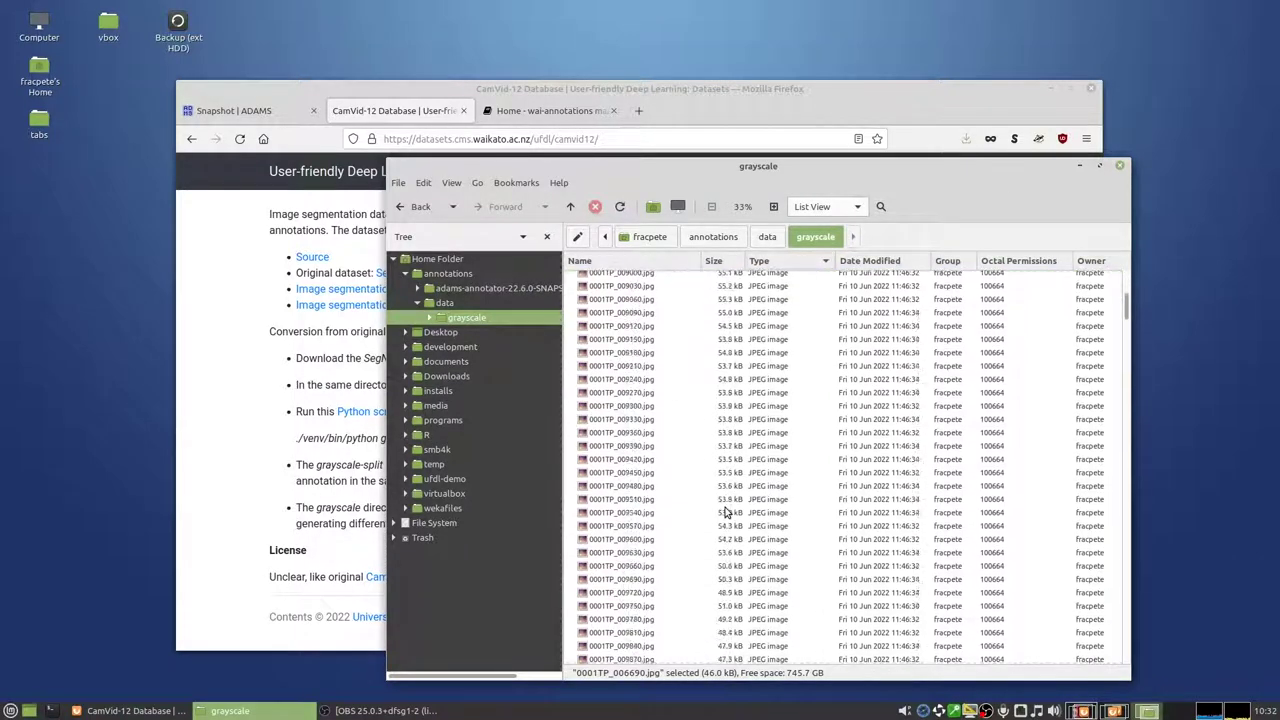
pyautogui.scroll(-20, 728, 508)
pyautogui.scroll(-20, 728, 508)
pyautogui.scroll(-18, 728, 508)
pyautogui.scroll(-20, 728, 508)
pyautogui.scroll(5, 677, 387)
pyautogui.click(651, 436)
pyautogui.hotkey('shift', 'End')
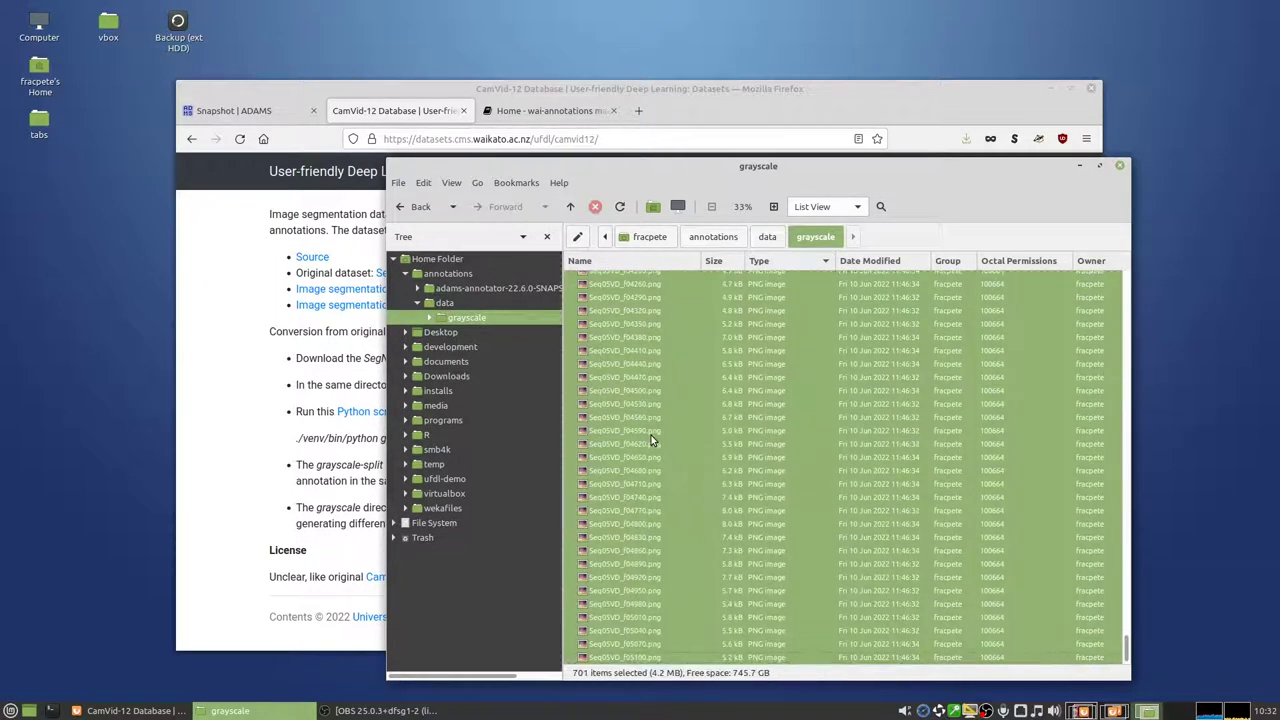
pyautogui.press('Delete')
pyautogui.click(642, 260)
pyautogui.click(1081, 166)
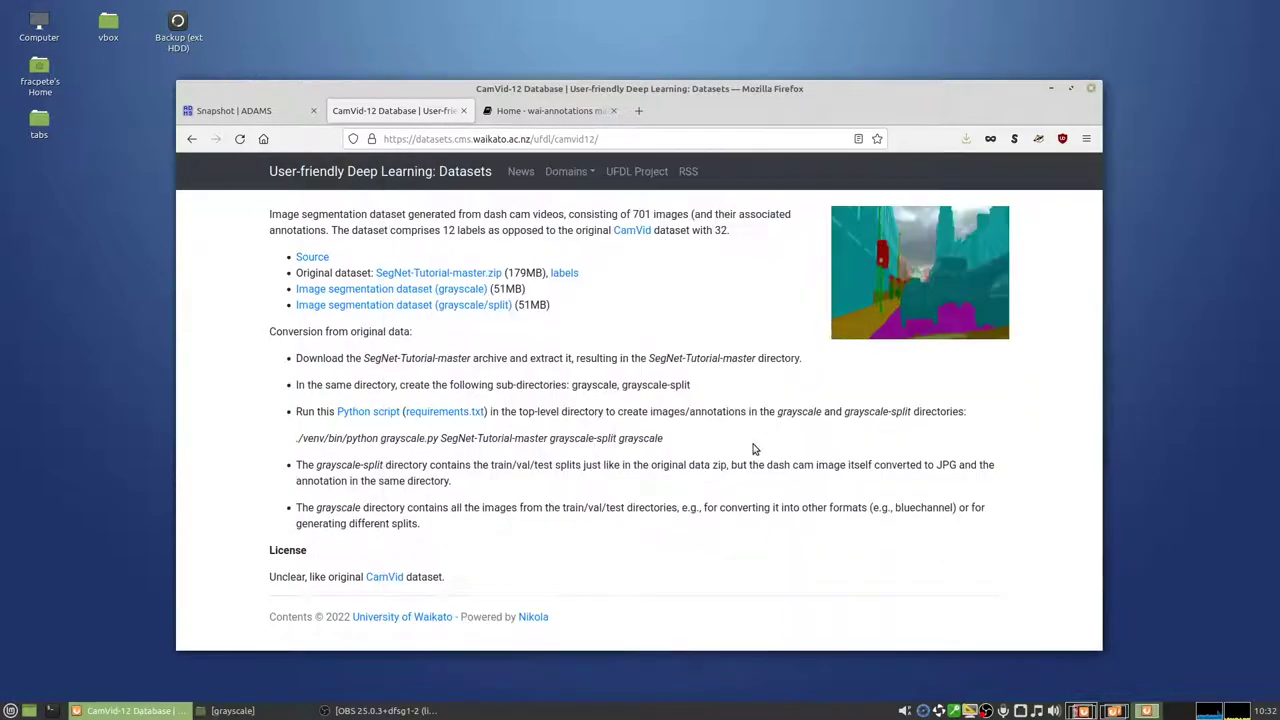
# - Launch the ADAMS Annotator by running bin/start_gui.sh in a terminal opened in the adams-annotator-22.6.0-SNAPSHOT folder
pyautogui.click(232, 710)
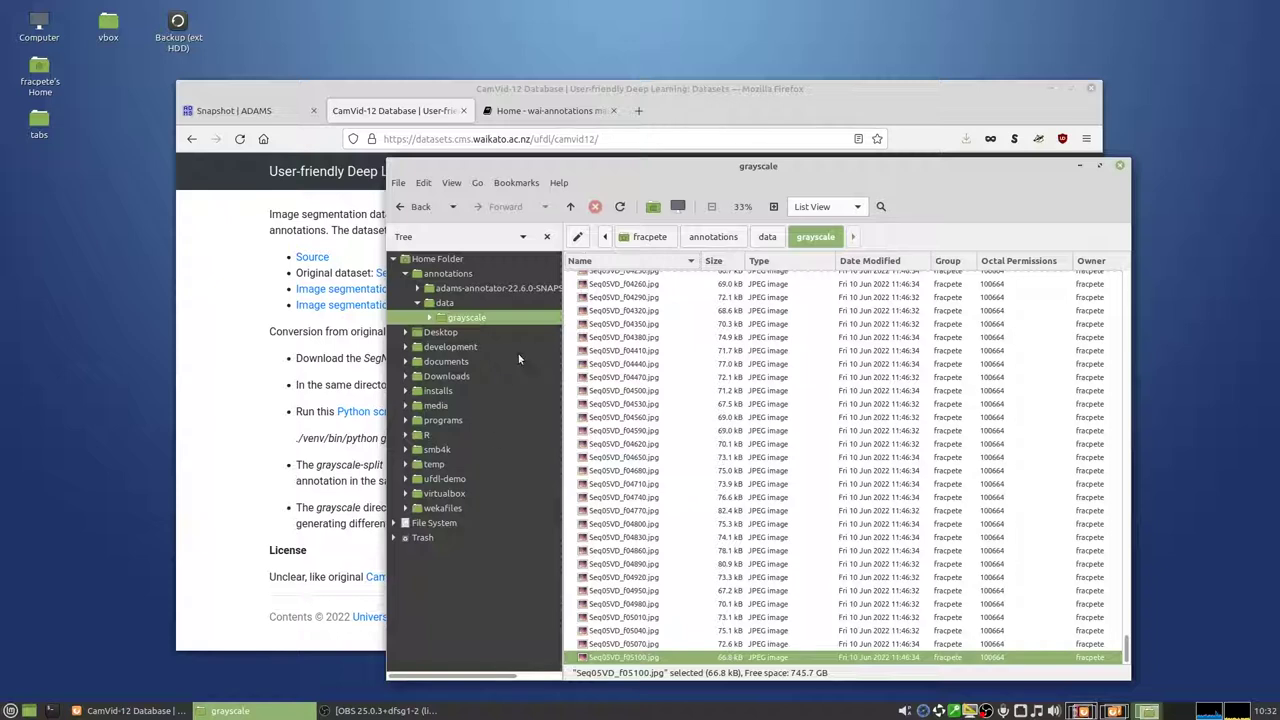
pyautogui.click(468, 289)
pyautogui.rightClick(676, 546)
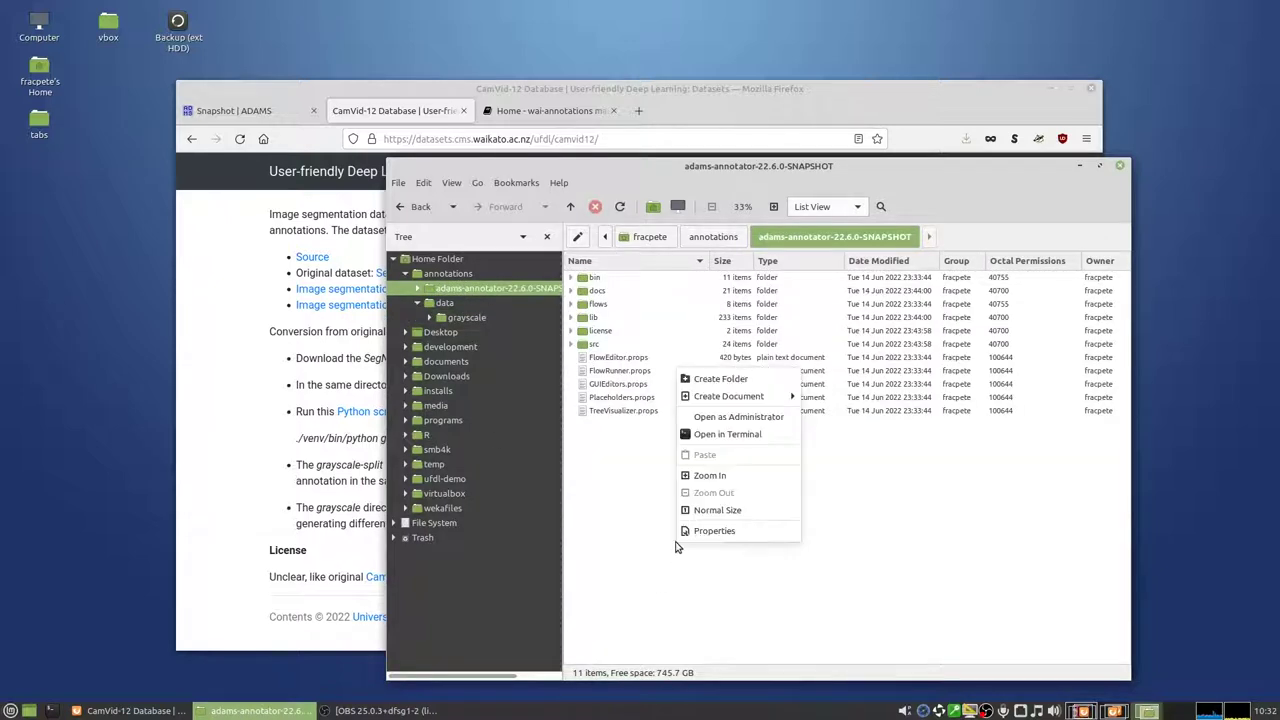
pyautogui.click(748, 436)
pyautogui.write('bin/start_gui.sh')
pyautogui.press('Return')
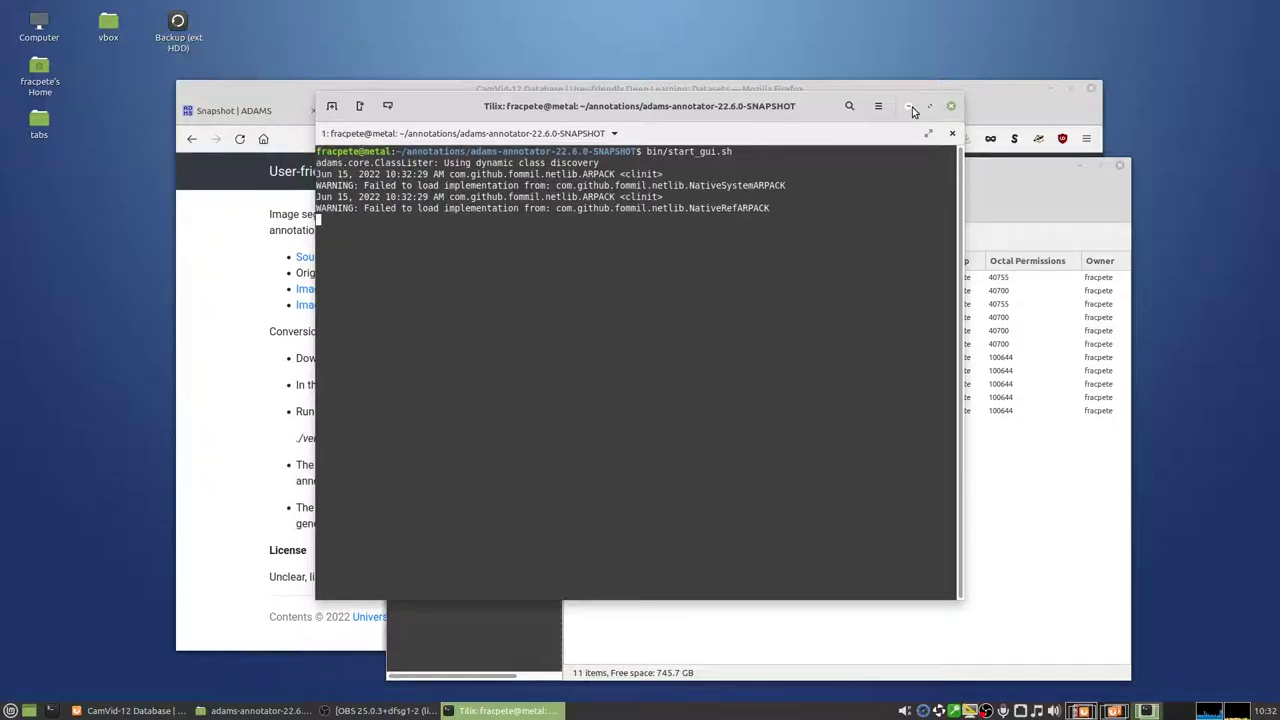
pyautogui.click(910, 106)
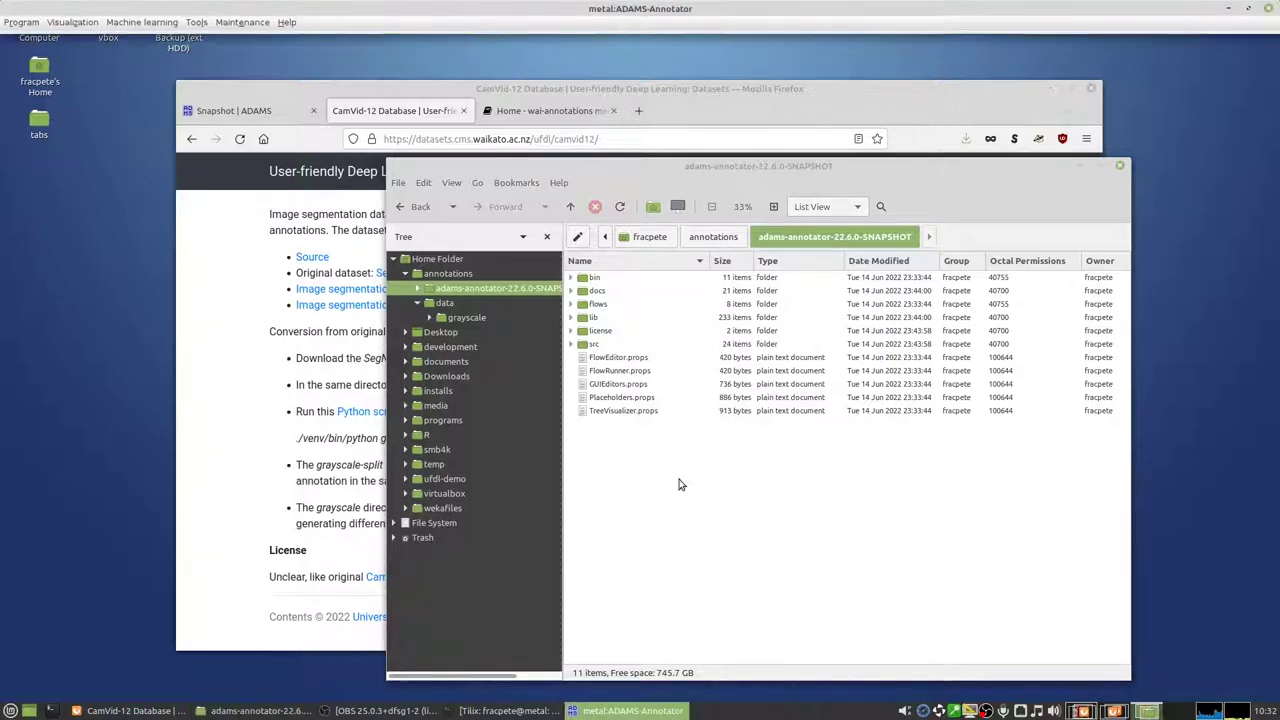
# - Load adams-imaging-image_segmentation_annotation.flow from the flows folder into the Flow editor
pyautogui.click(196, 24)
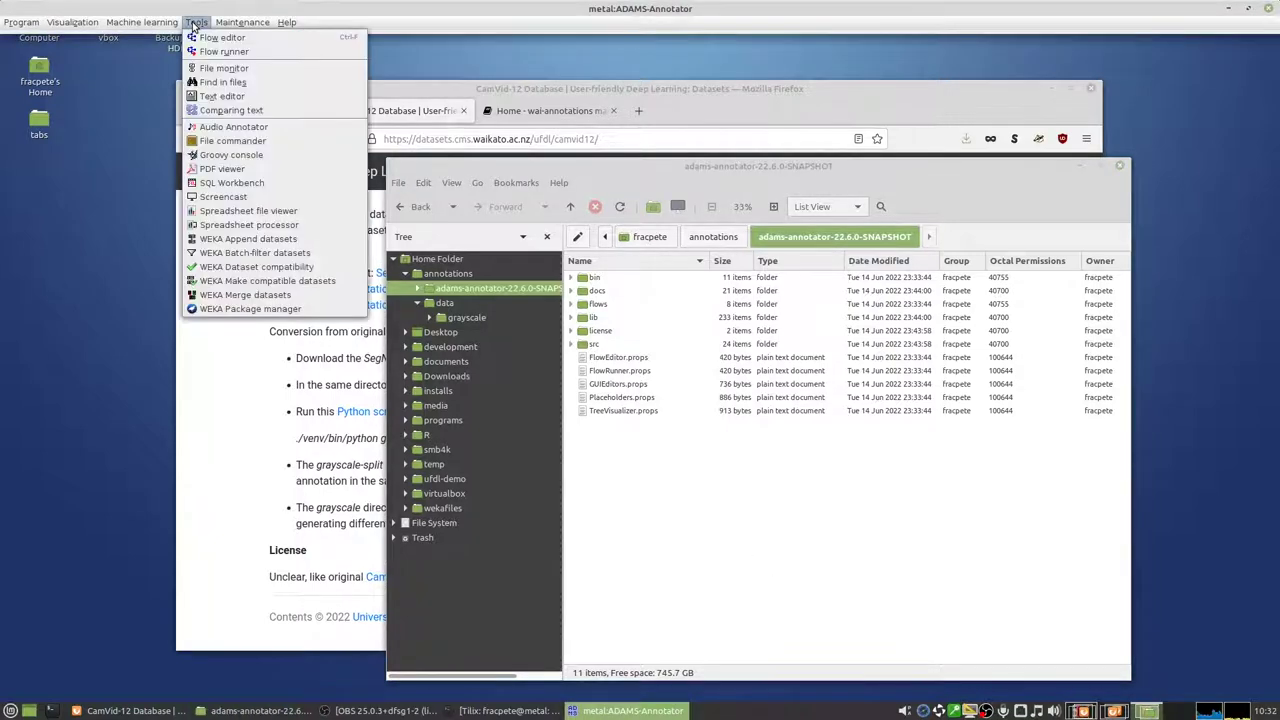
pyautogui.click(299, 39)
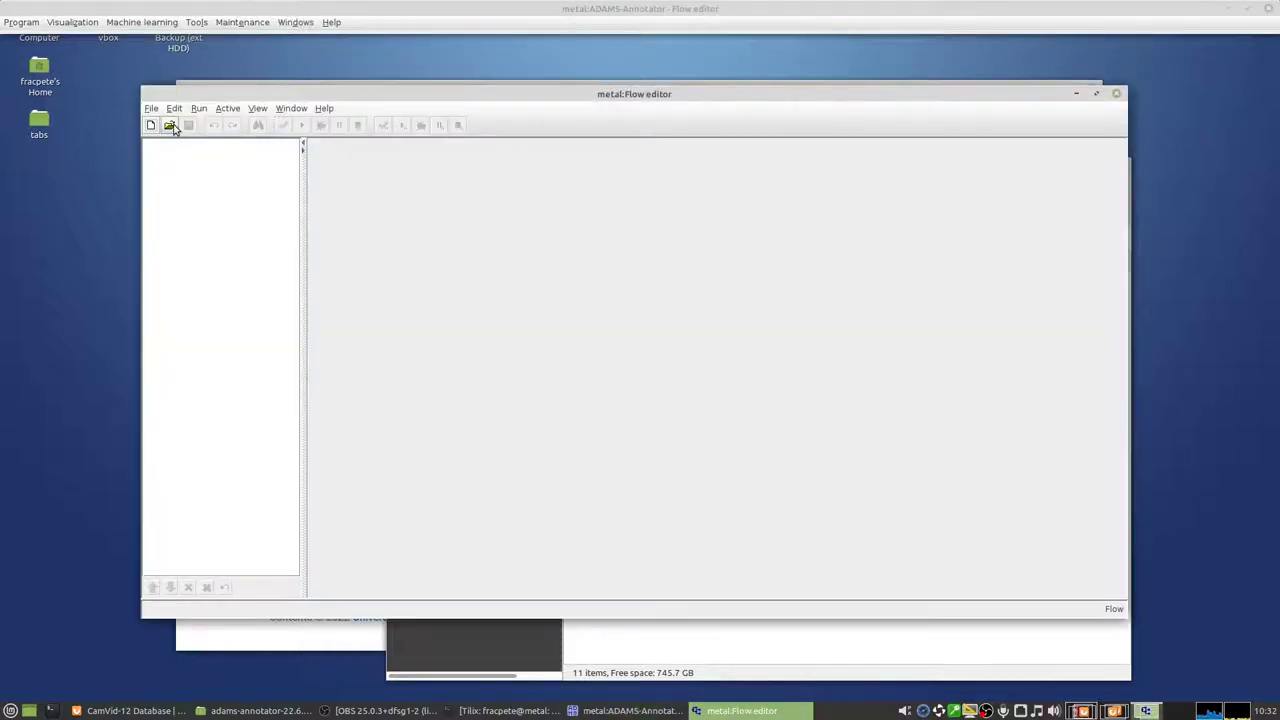
pyautogui.click(170, 126)
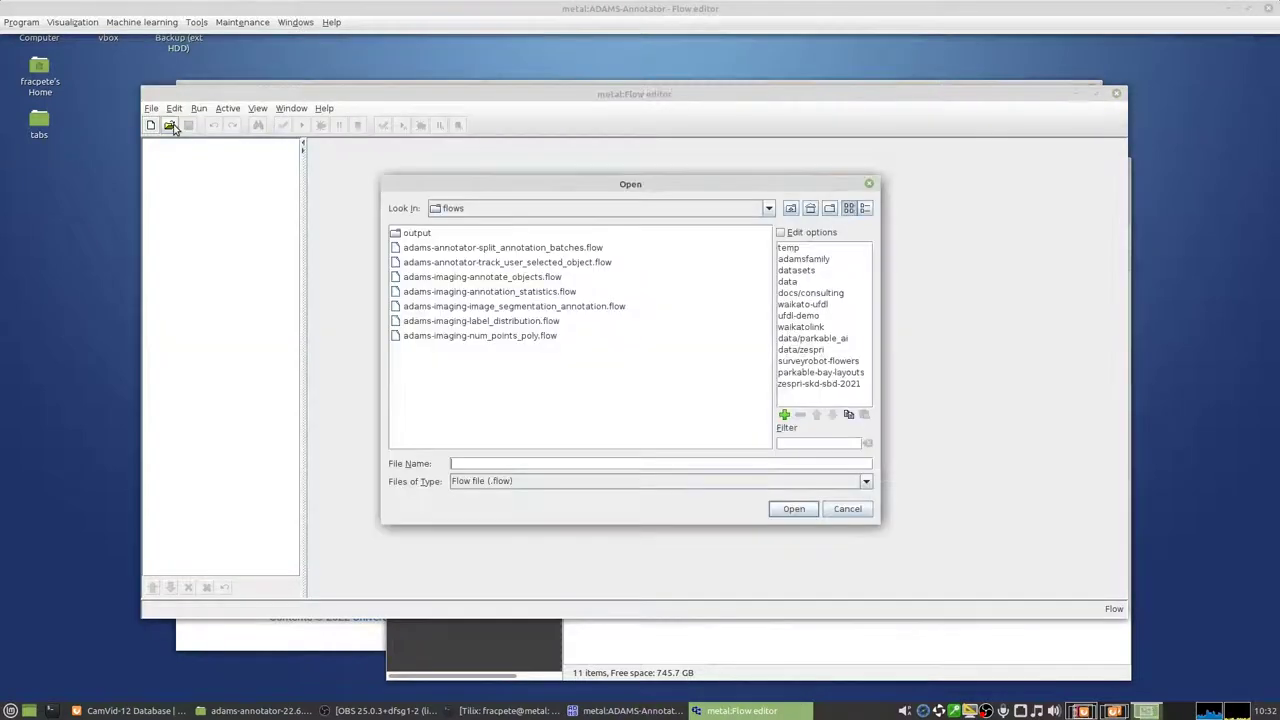
pyautogui.click(548, 306)
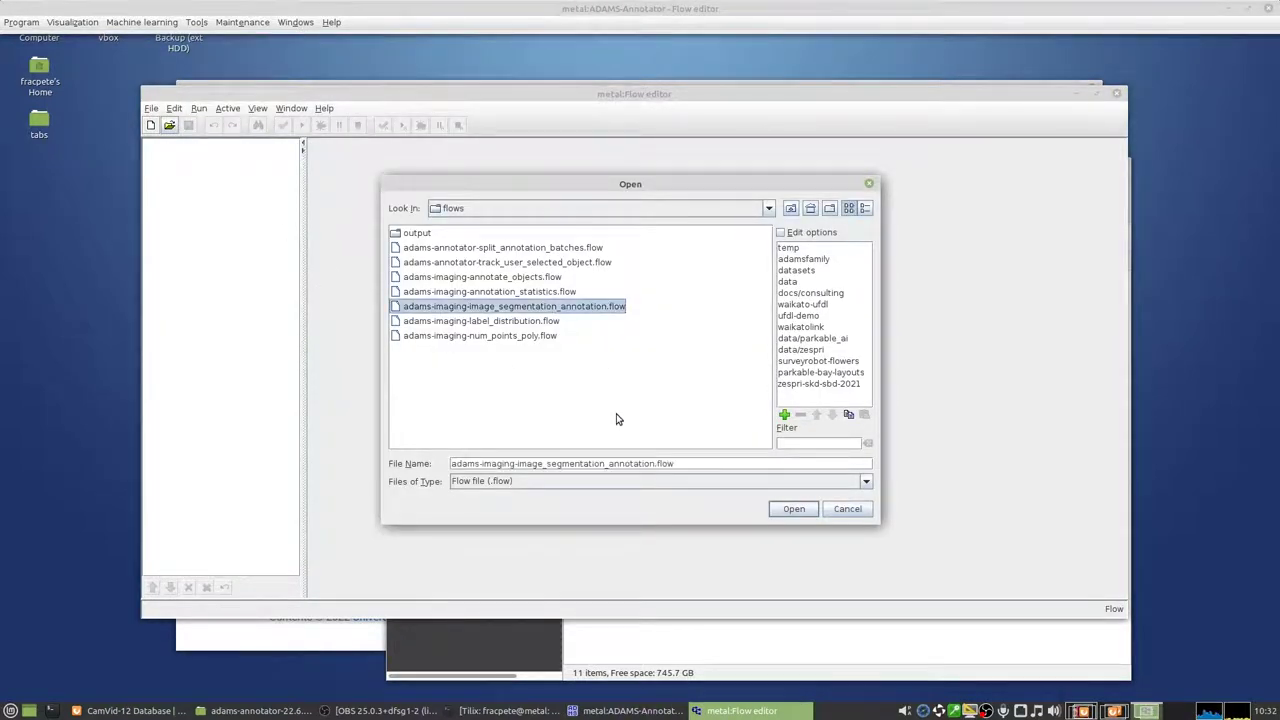
pyautogui.click(796, 510)
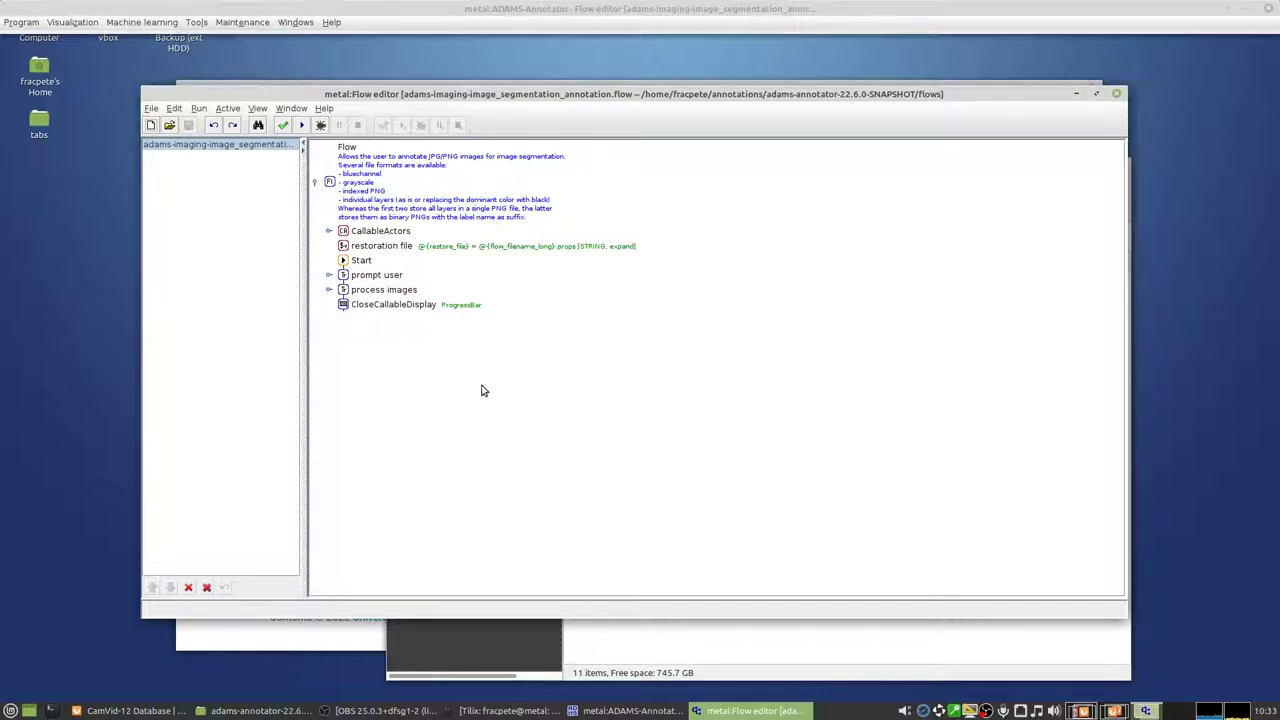
# - Run the flow and set its image directory to the annotations/data/grayscale folder
pyautogui.click(301, 125)
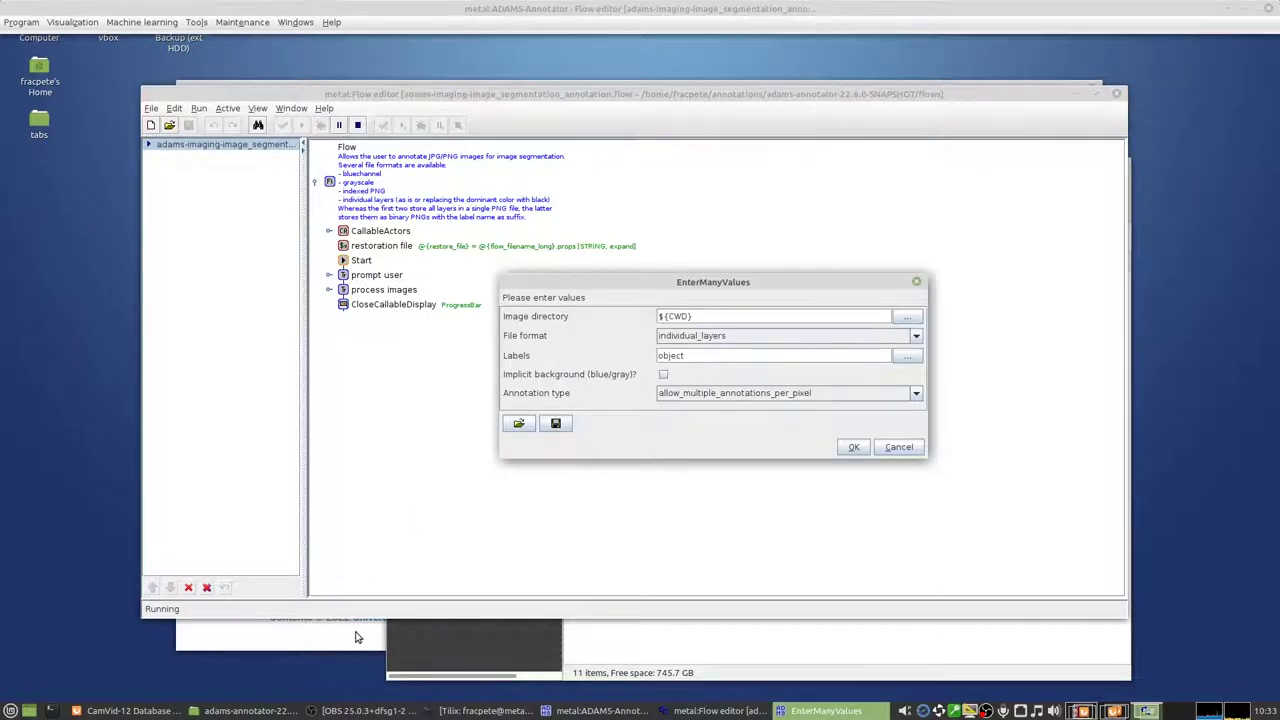
pyautogui.click(906, 318)
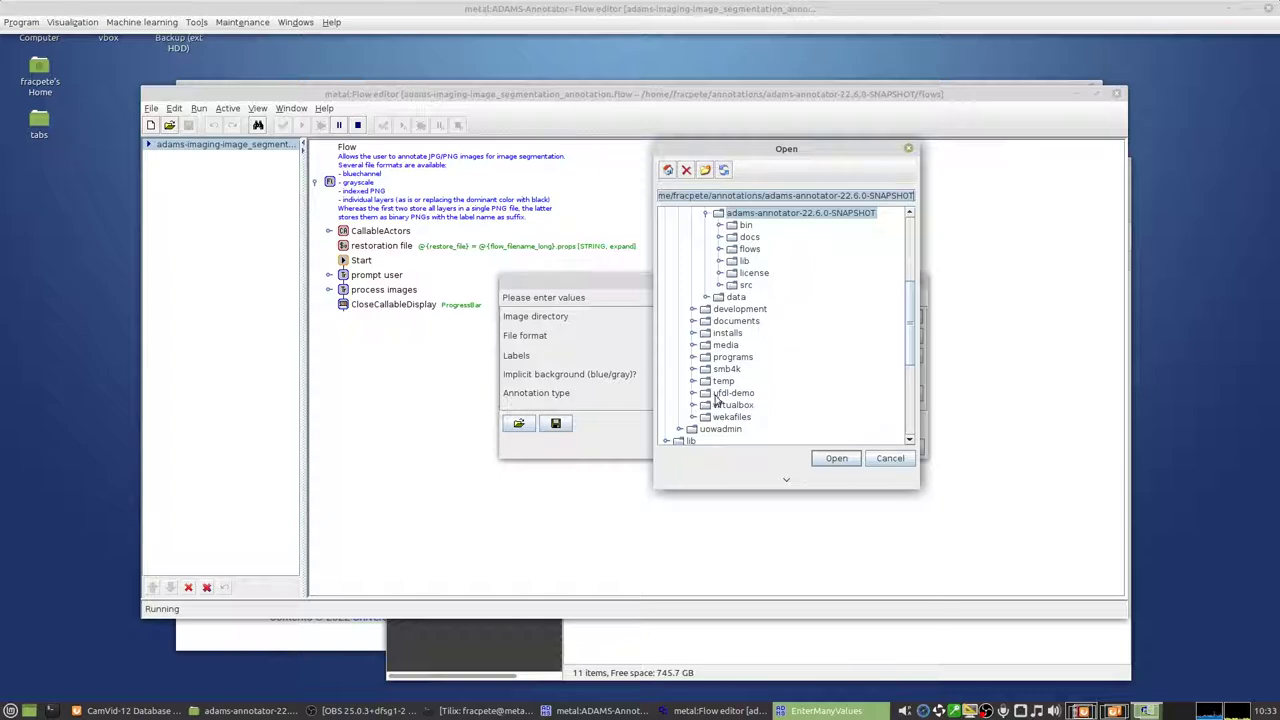
pyautogui.scroll(5, 720, 410)
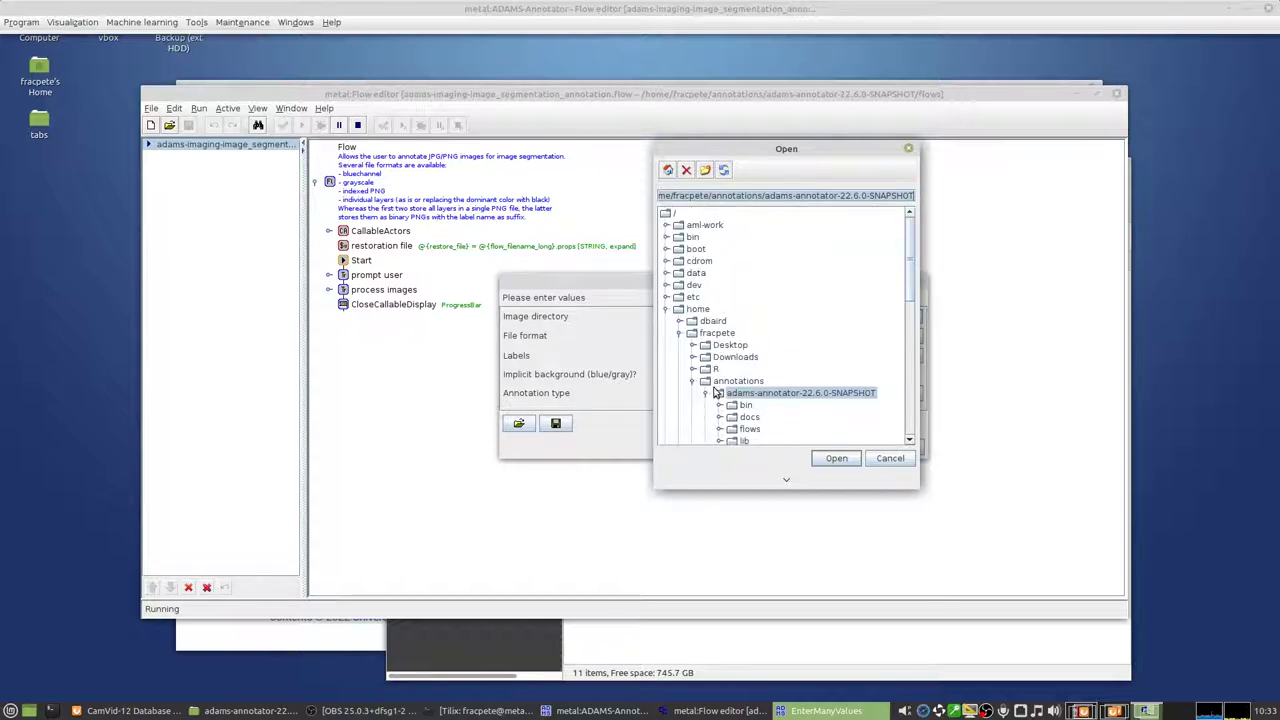
pyautogui.click(707, 395)
pyautogui.scroll(-2, 707, 397)
pyautogui.click(707, 332)
pyautogui.click(748, 344)
pyautogui.click(831, 459)
# - Set the file format to grayscale and the labels to "car cyclist pedestrian"
pyautogui.click(768, 338)
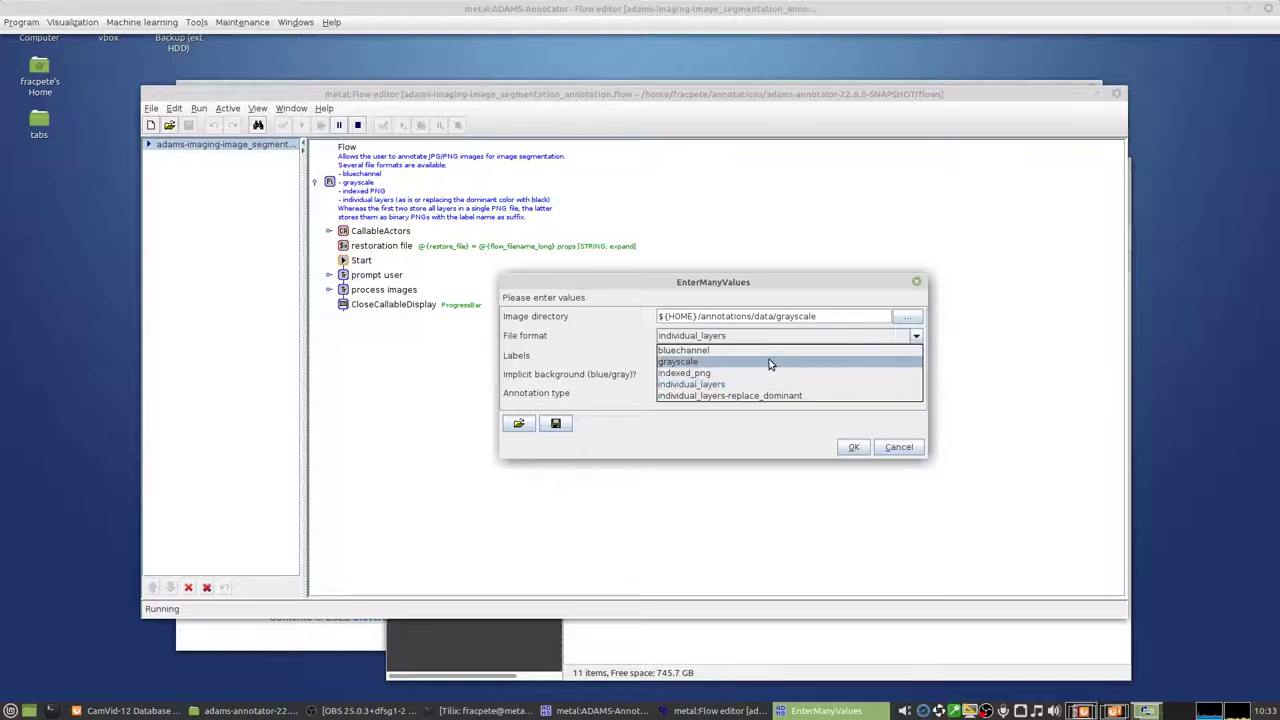
pyautogui.click(760, 364)
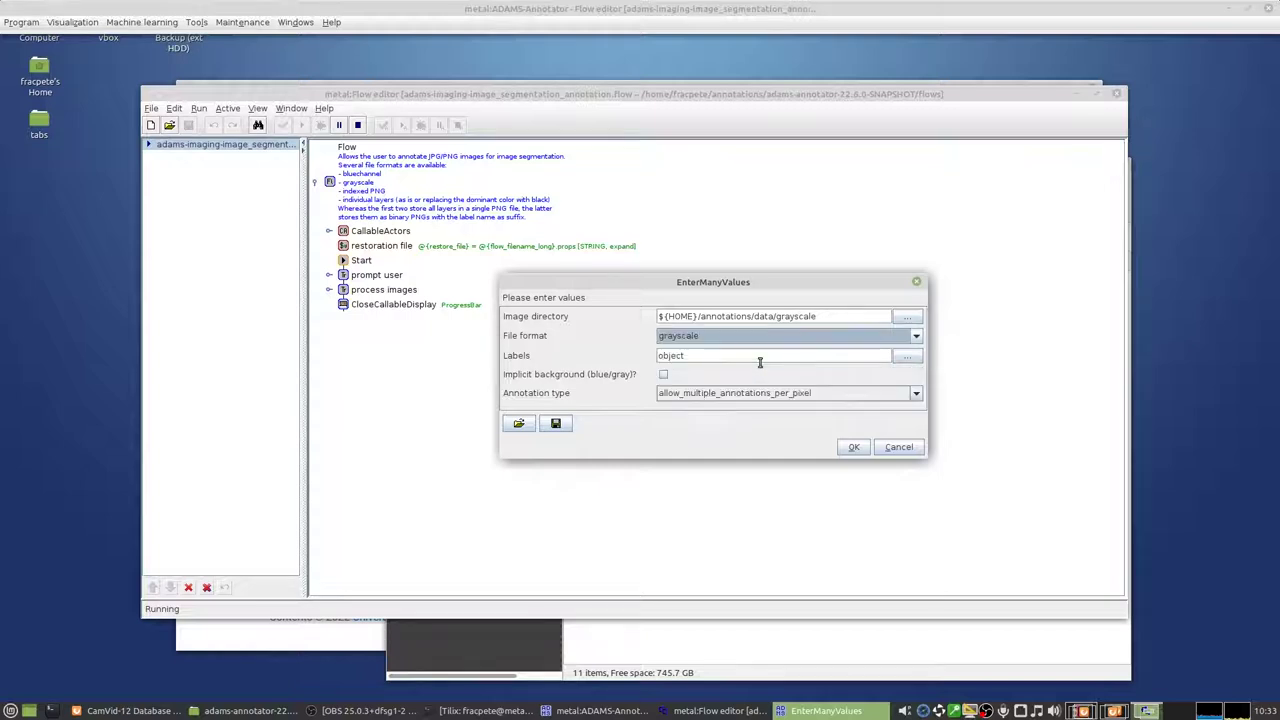
pyautogui.press('Tab')
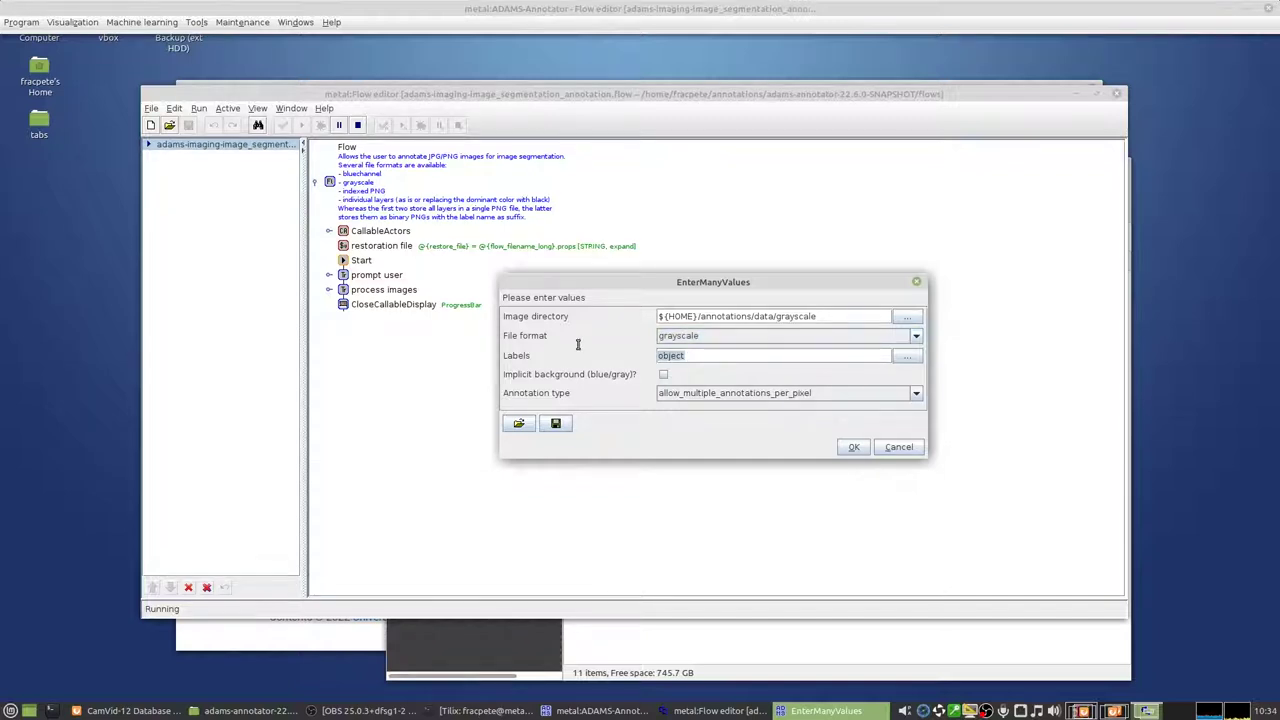
pyautogui.write('car cyclistspedestrian')
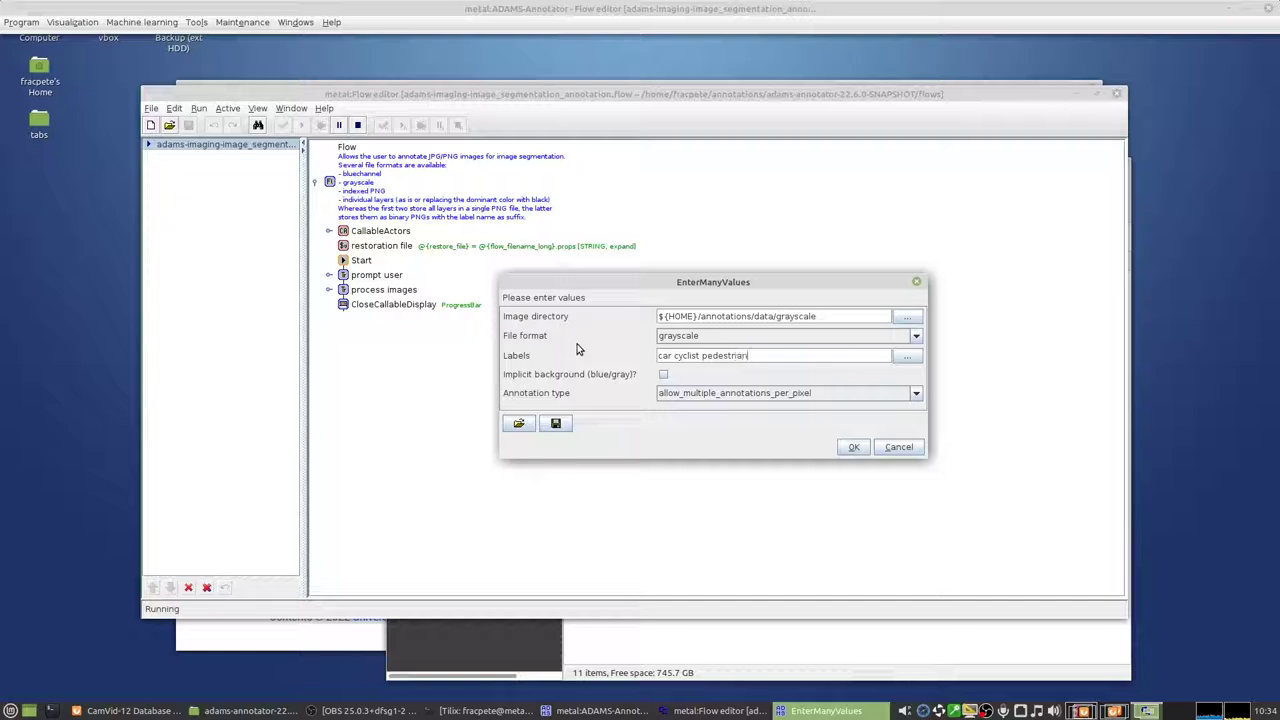
# - Enable the implicit background, set the annotation type to only_single_annotation_per_pixel, and confirm the entered values
pyautogui.click(677, 379)
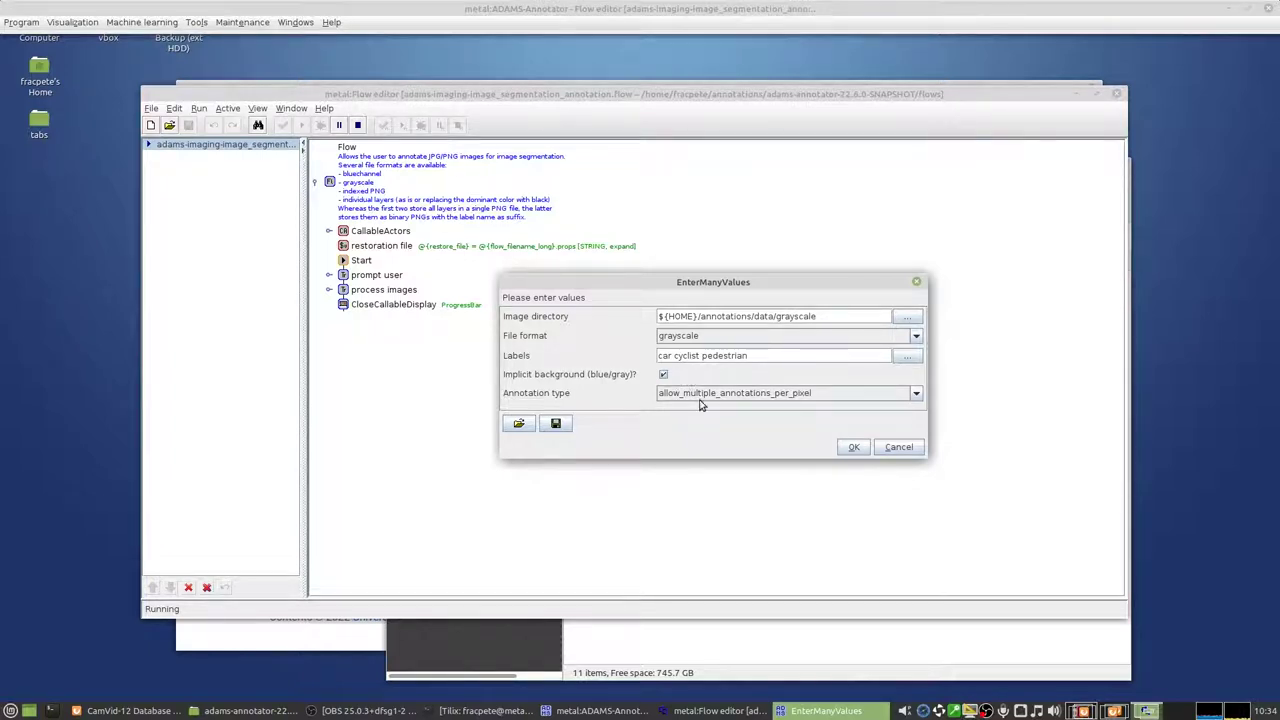
pyautogui.click(716, 397)
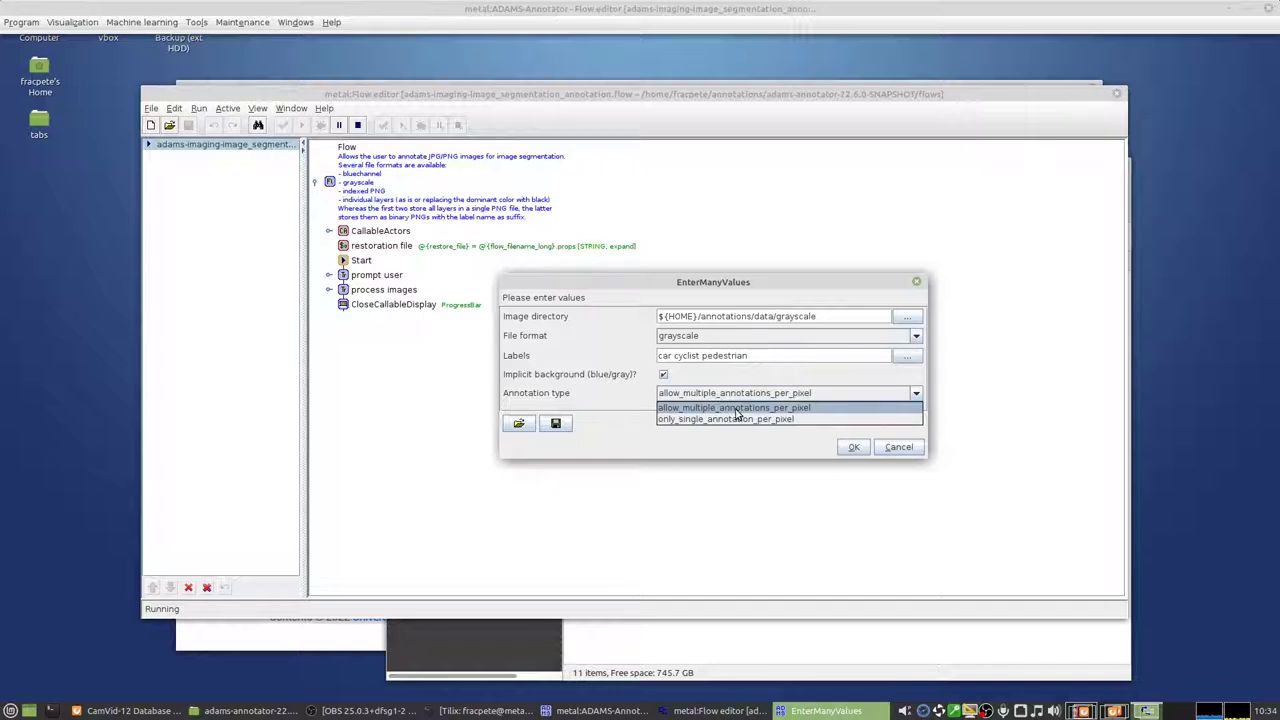
pyautogui.click(736, 421)
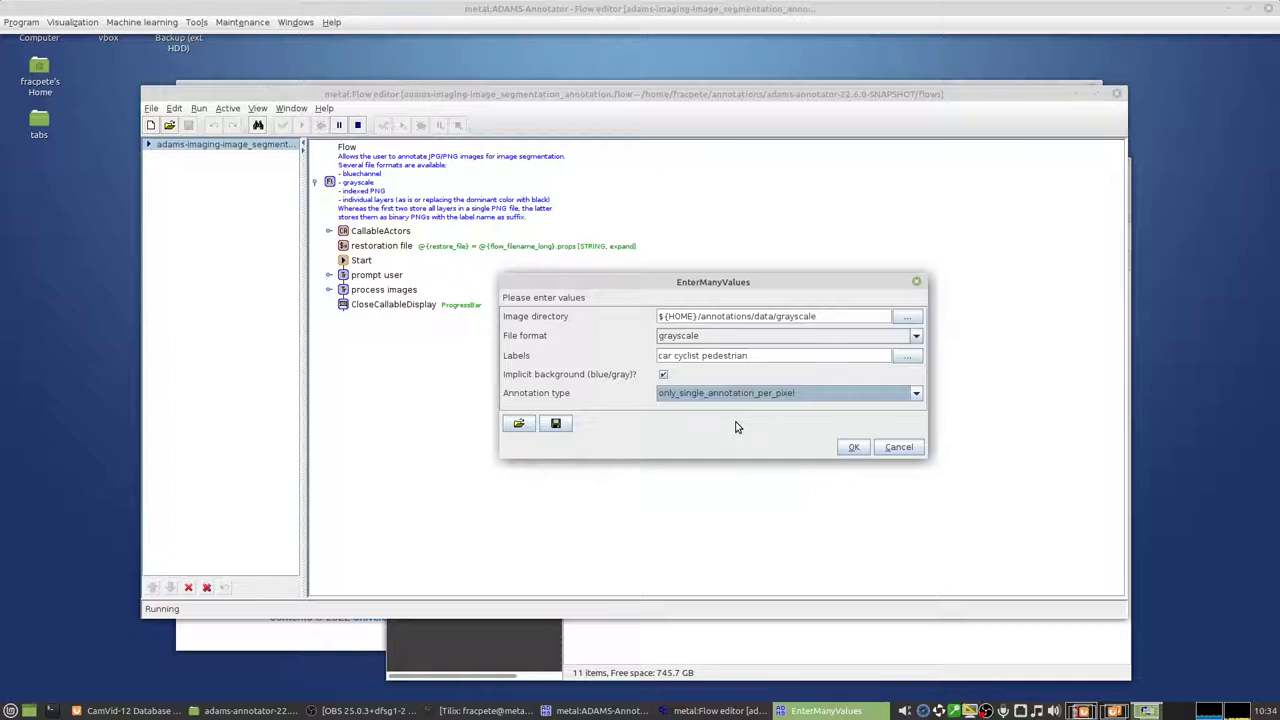
pyautogui.click(853, 448)
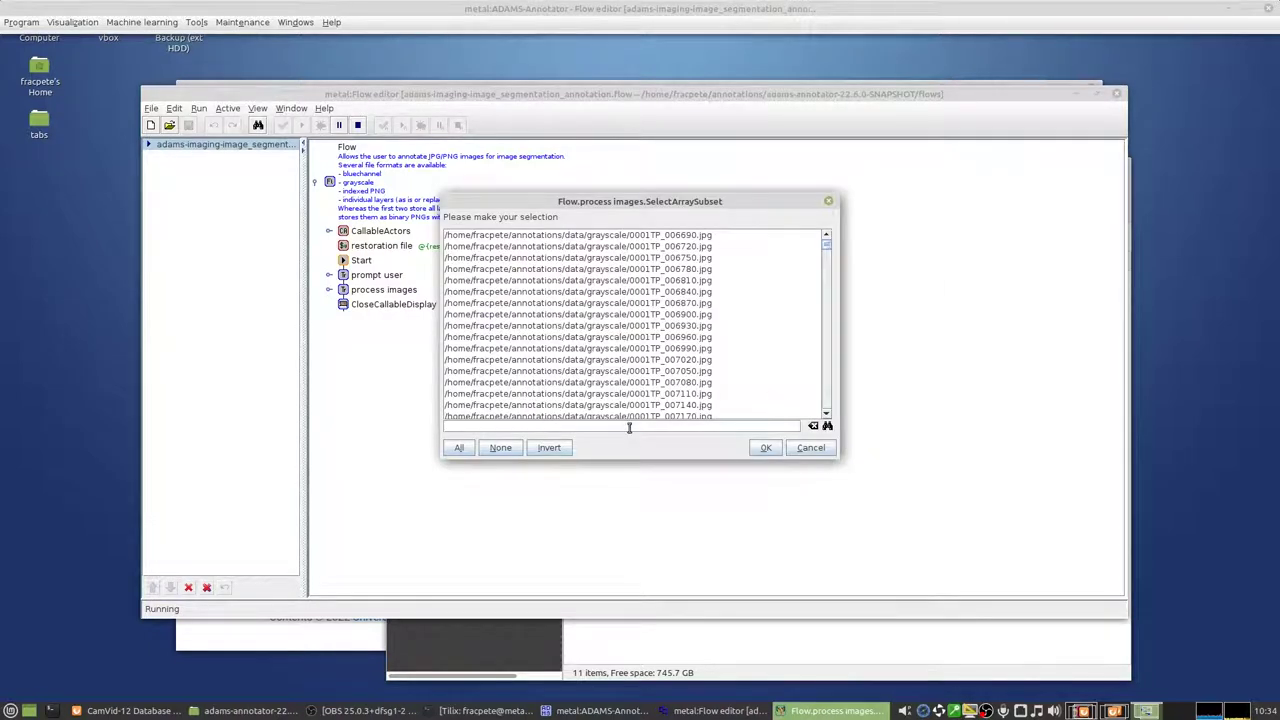
# - Filter the image list by 16E5 and confirm a subset of 0016E5_00390.jpg, 0016E5_00660.jpg and 0016E5_00780.jpg for annotation
pyautogui.write('16E5')
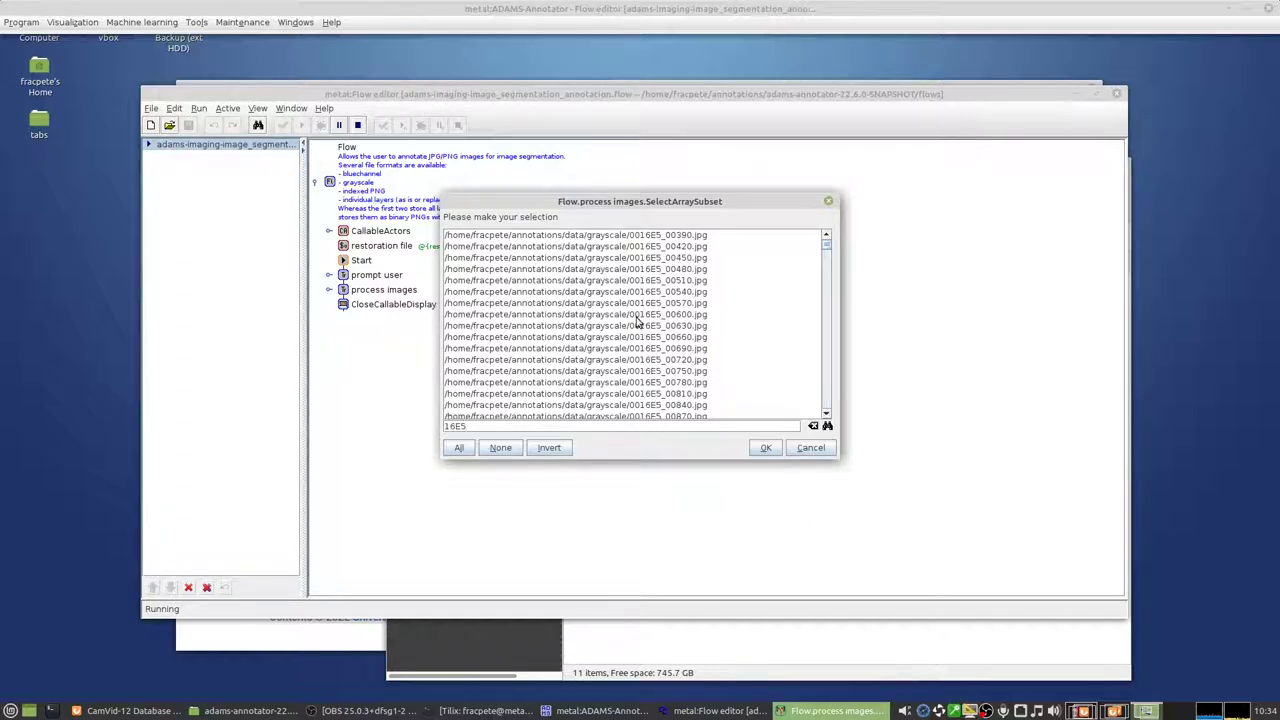
pyautogui.click(670, 235)
pyautogui.keyDown('ctrl'); pyautogui.click(670, 269); pyautogui.keyUp('ctrl')
pyautogui.keyDown('ctrl'); pyautogui.click(668, 291); pyautogui.keyUp('ctrl')
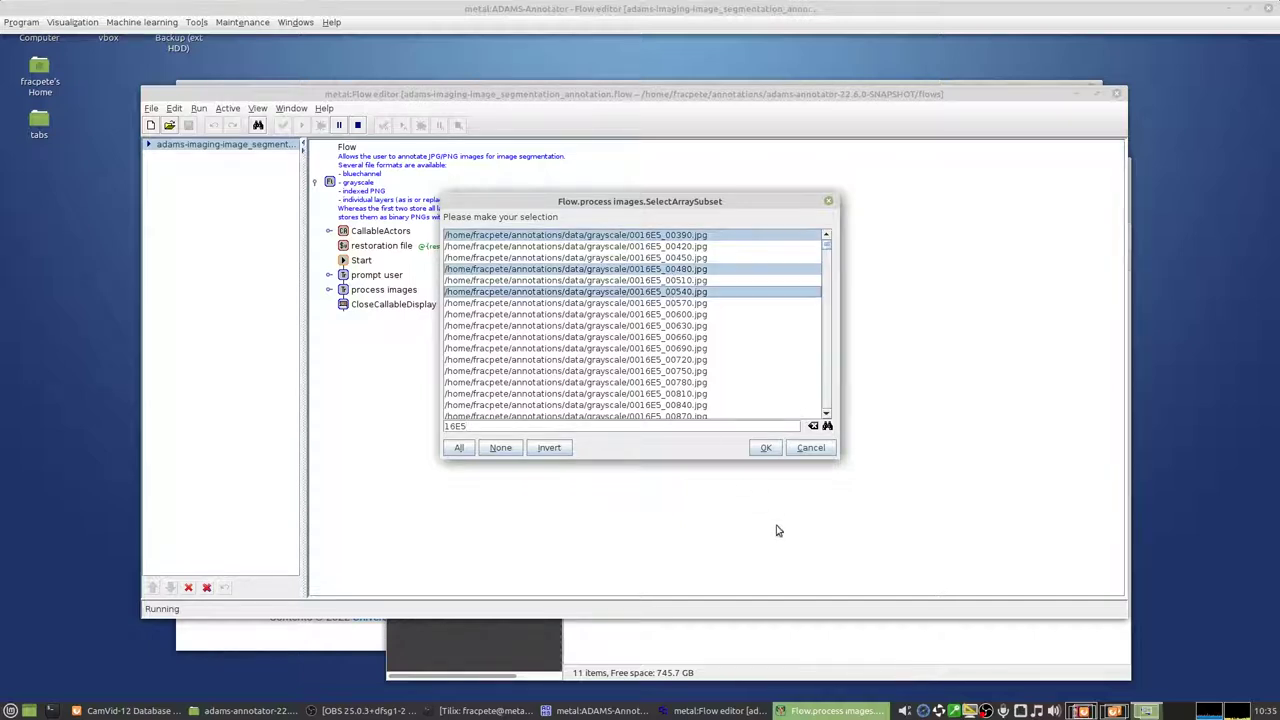
pyautogui.keyDown('ctrl'); pyautogui.click(675, 270); pyautogui.keyUp('ctrl')
pyautogui.keyDown('ctrl'); pyautogui.click(688, 291); pyautogui.keyUp('ctrl')
pyautogui.keyDown('ctrl'); pyautogui.click(688, 337); pyautogui.keyUp('ctrl')
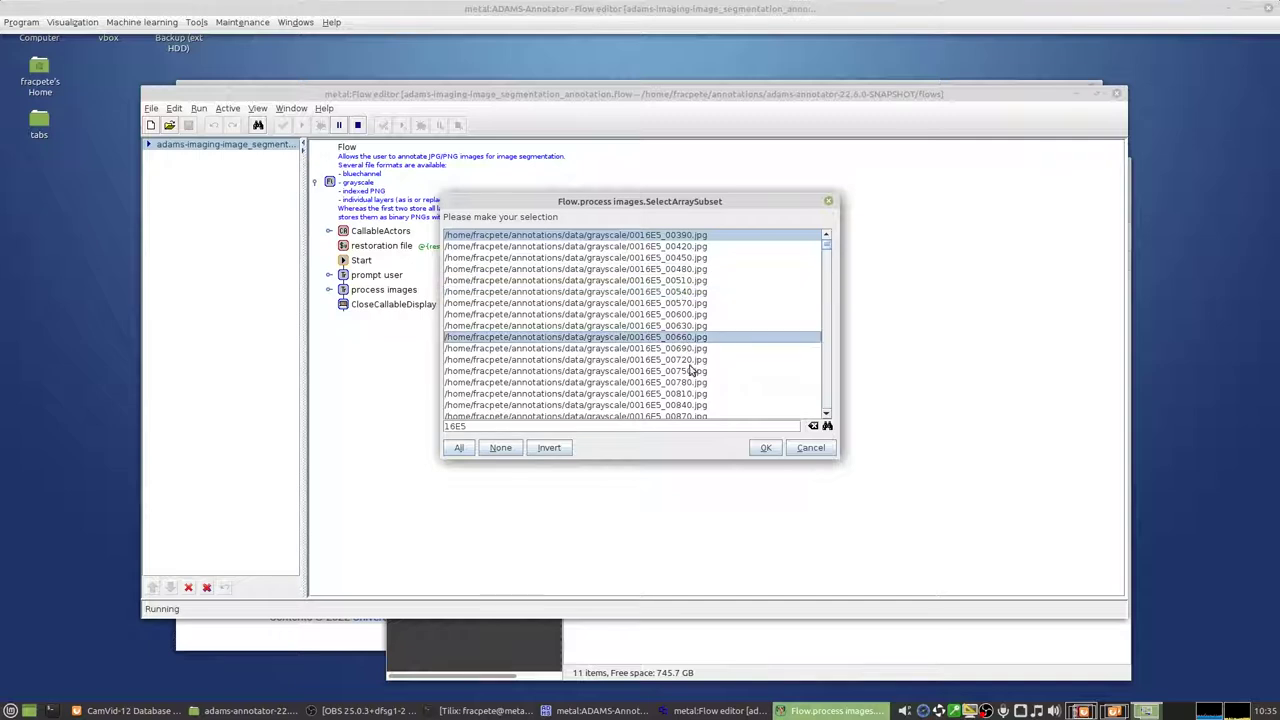
pyautogui.keyDown('ctrl'); pyautogui.click(688, 382); pyautogui.keyUp('ctrl')
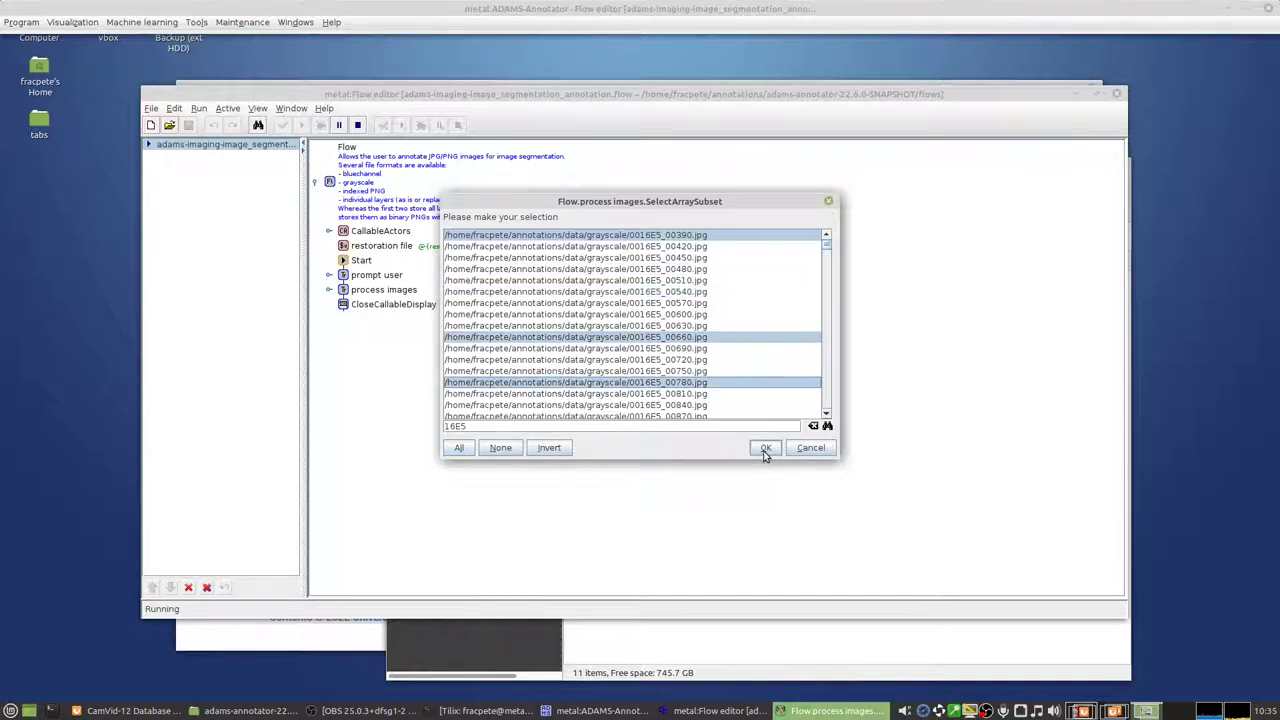
pyautogui.click(765, 448)
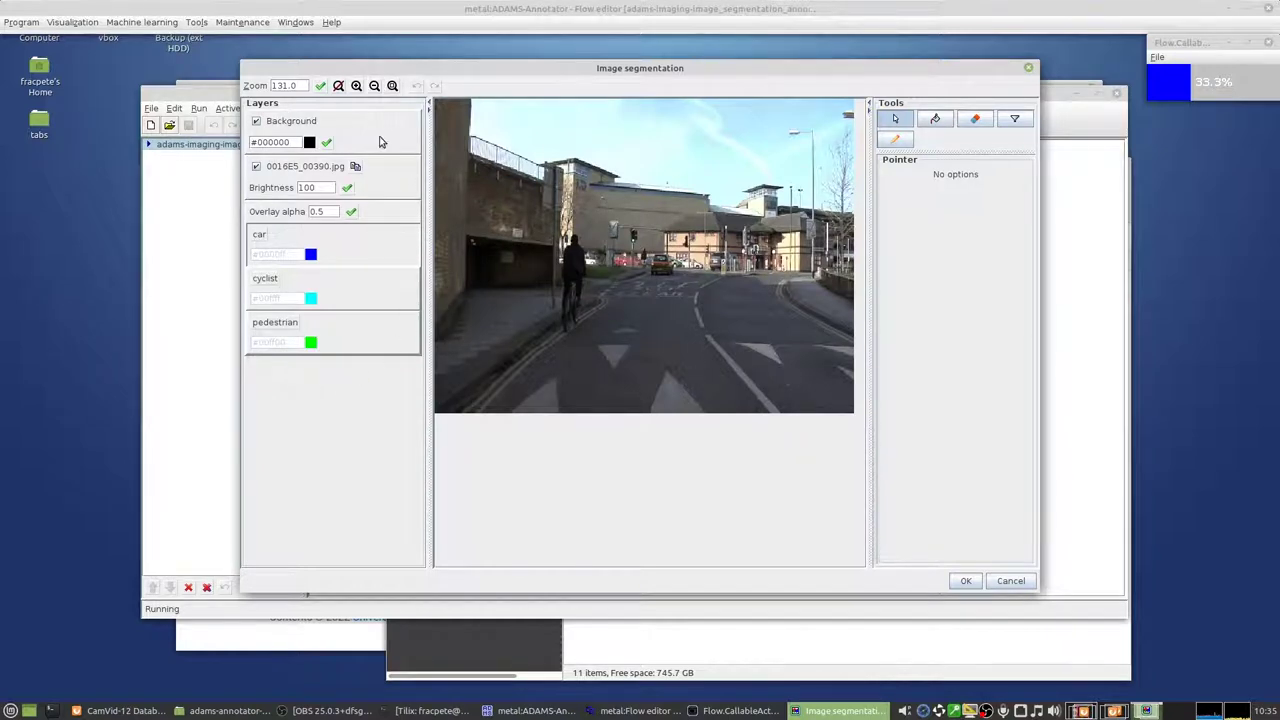
# - Hide and show the 0016E5_00390.jpg image layer, and try a brightness of 150 before restoring it to 100
pyautogui.click(257, 167)
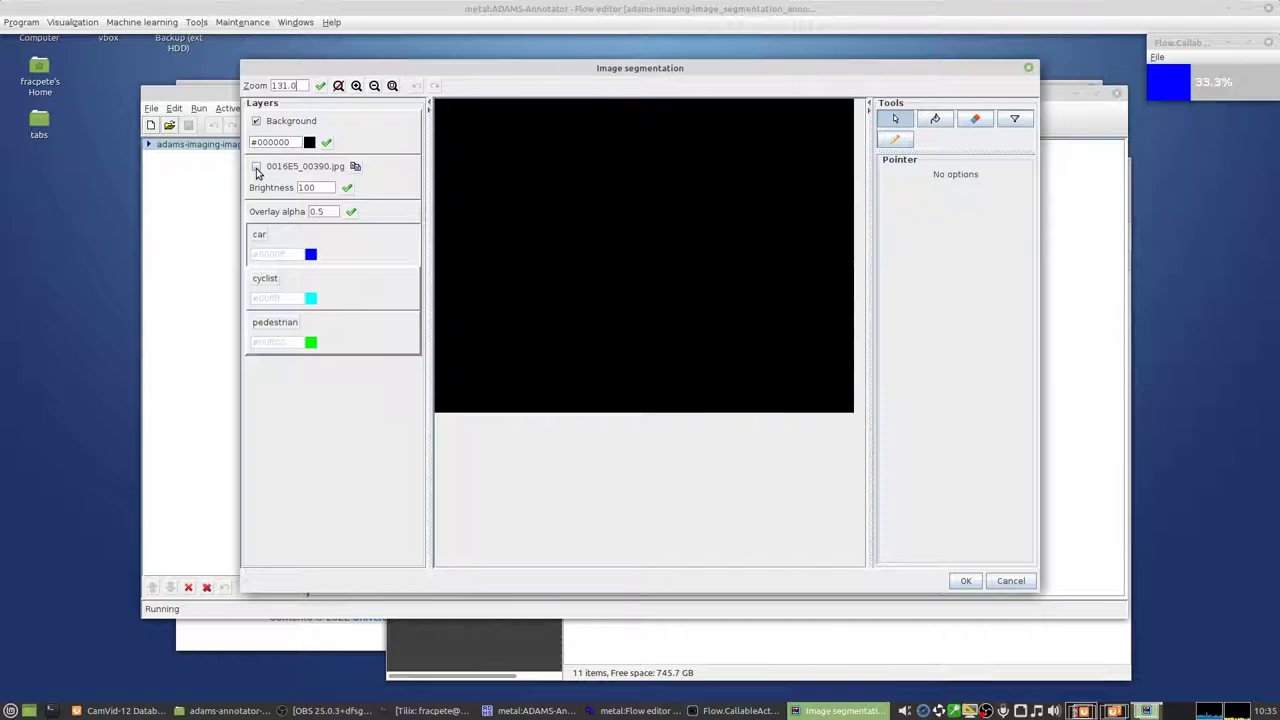
pyautogui.click(257, 167)
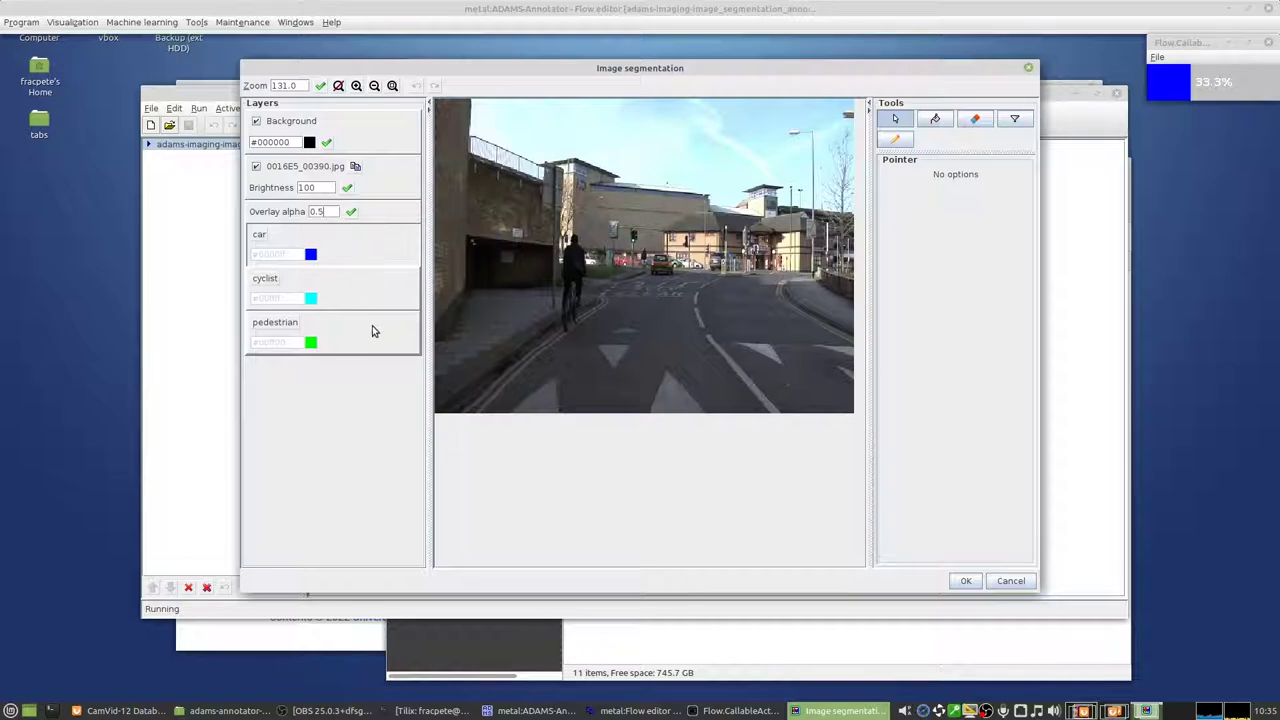
pyautogui.click(325, 187)
pyautogui.press('BackSpace')
pyautogui.press('BackSpace')
pyautogui.write('50')
pyautogui.click(347, 188)
pyautogui.click(320, 187)
pyautogui.press('BackSpace')
pyautogui.press('BackSpace')
pyautogui.write('00')
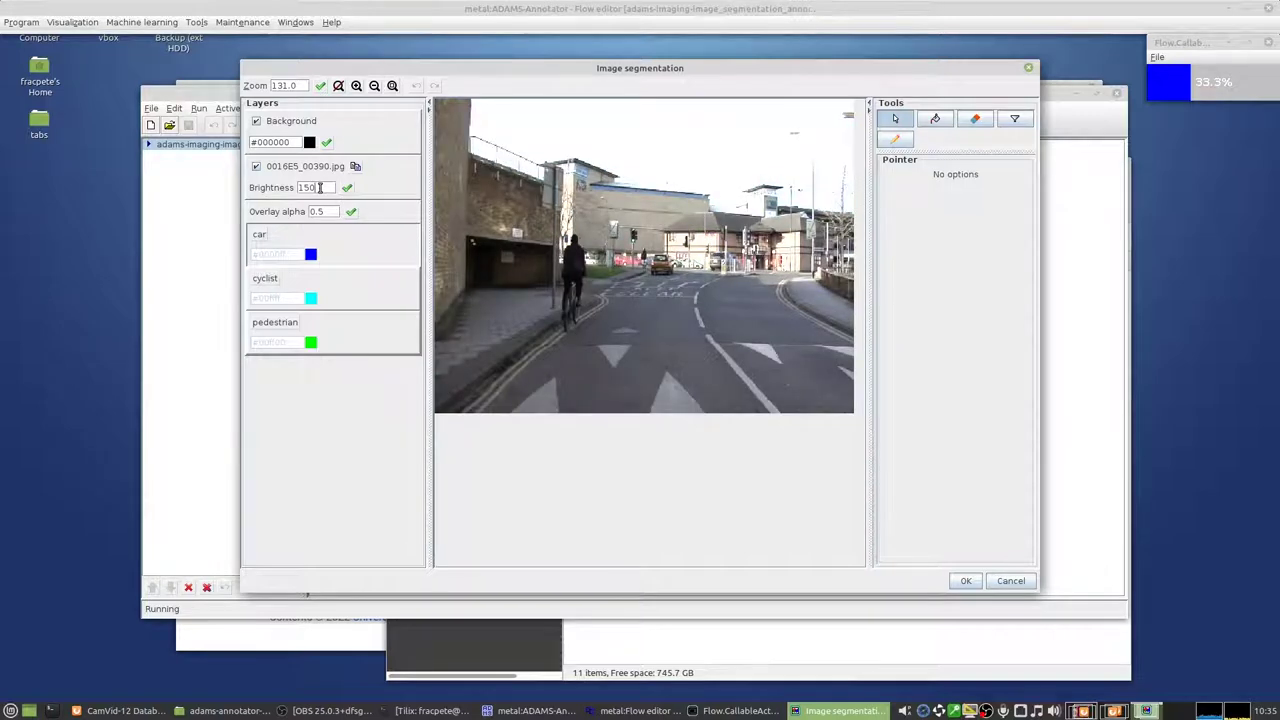
pyautogui.click(347, 188)
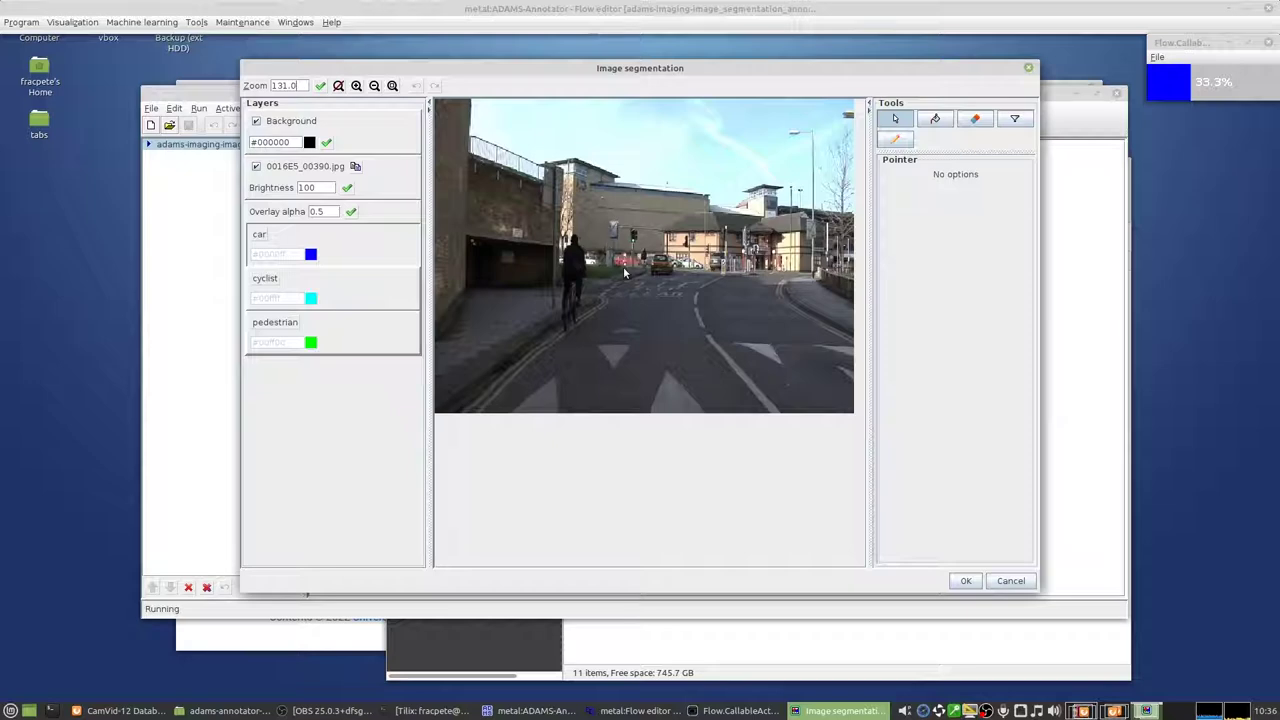
# - Review the descriptions and options of the Bucket fill, Eraser and Pencil tools
pyautogui.click(938, 120)
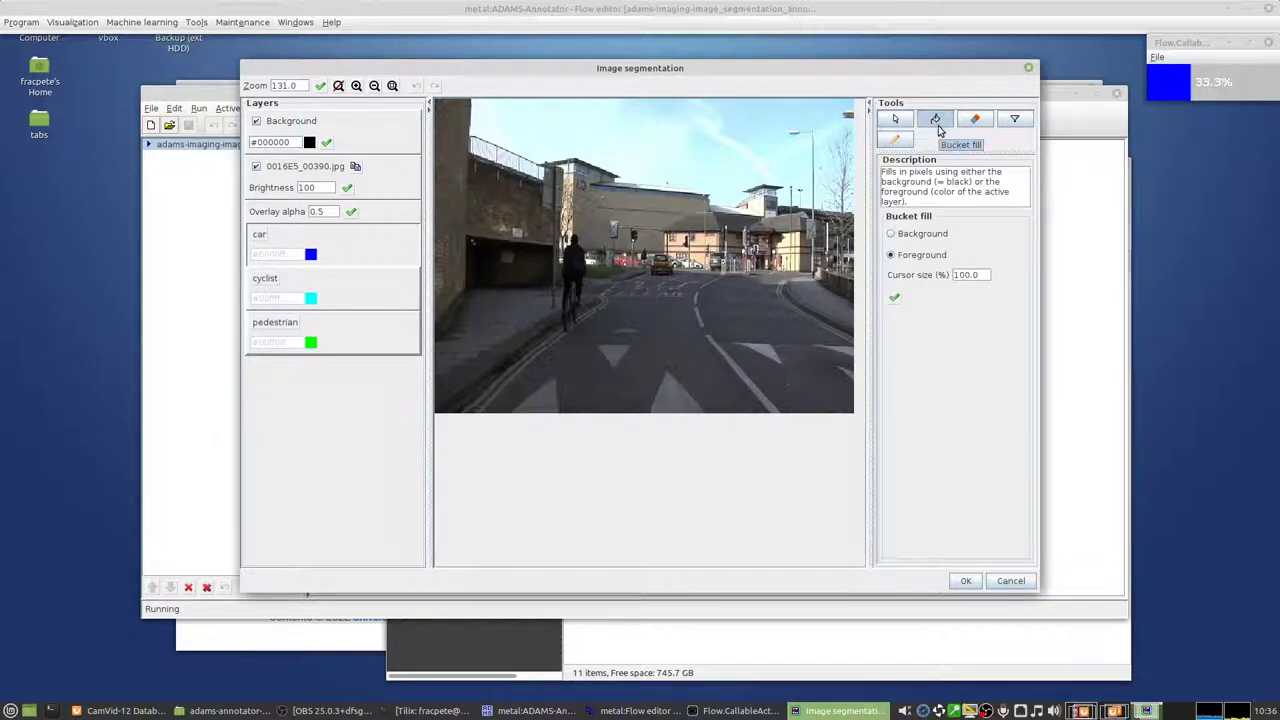
pyautogui.click(977, 124)
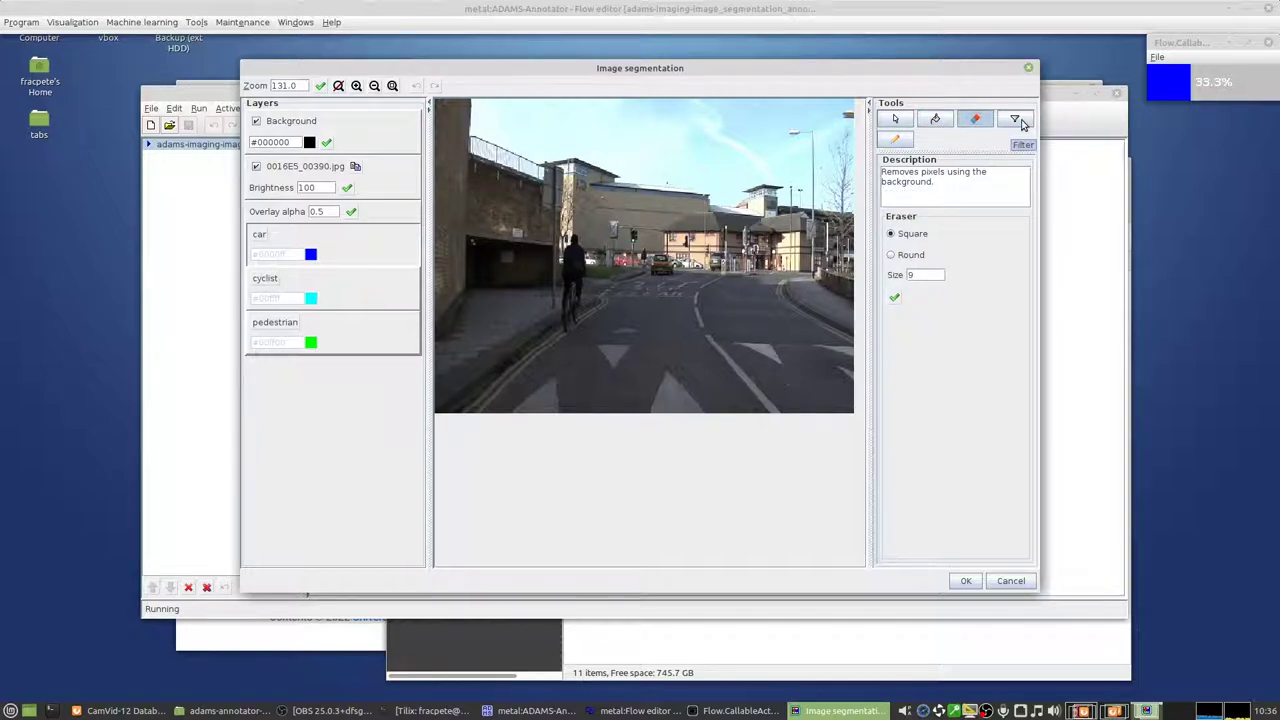
pyautogui.click(898, 139)
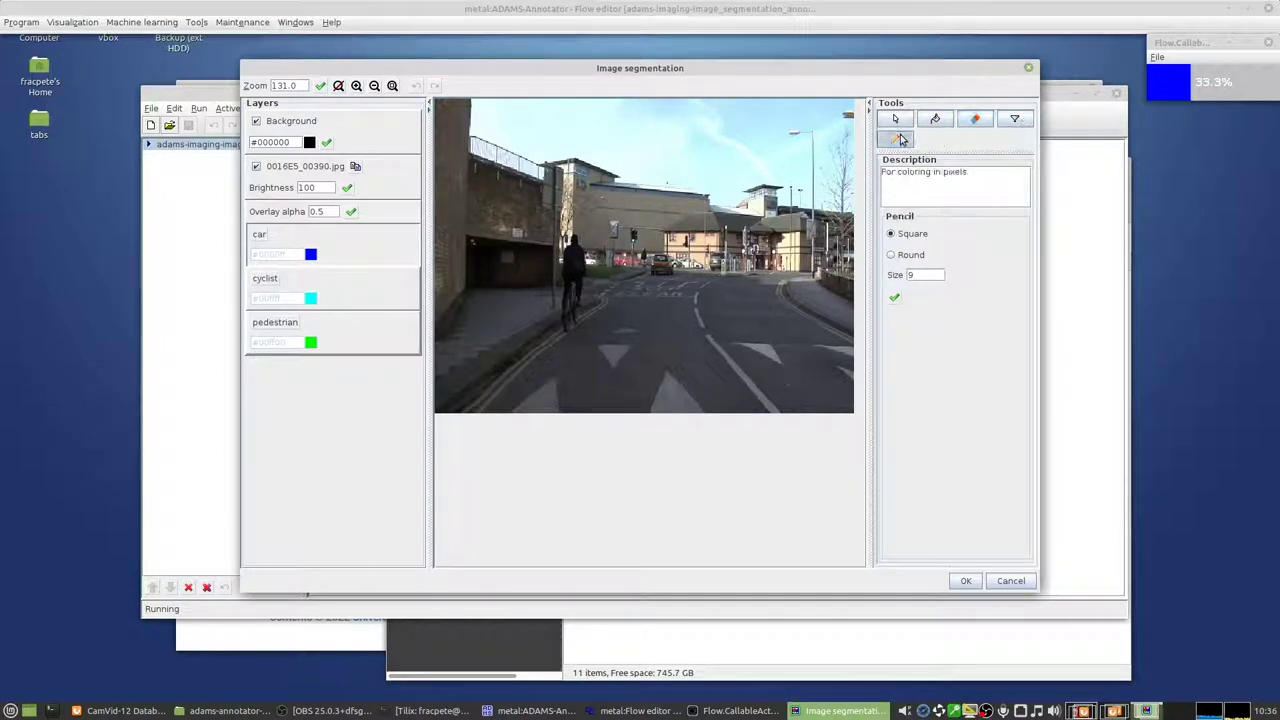
# - Try the image at 100% zoom and at smaller and larger scales, and restore the best-fit view
pyautogui.click(338, 86)
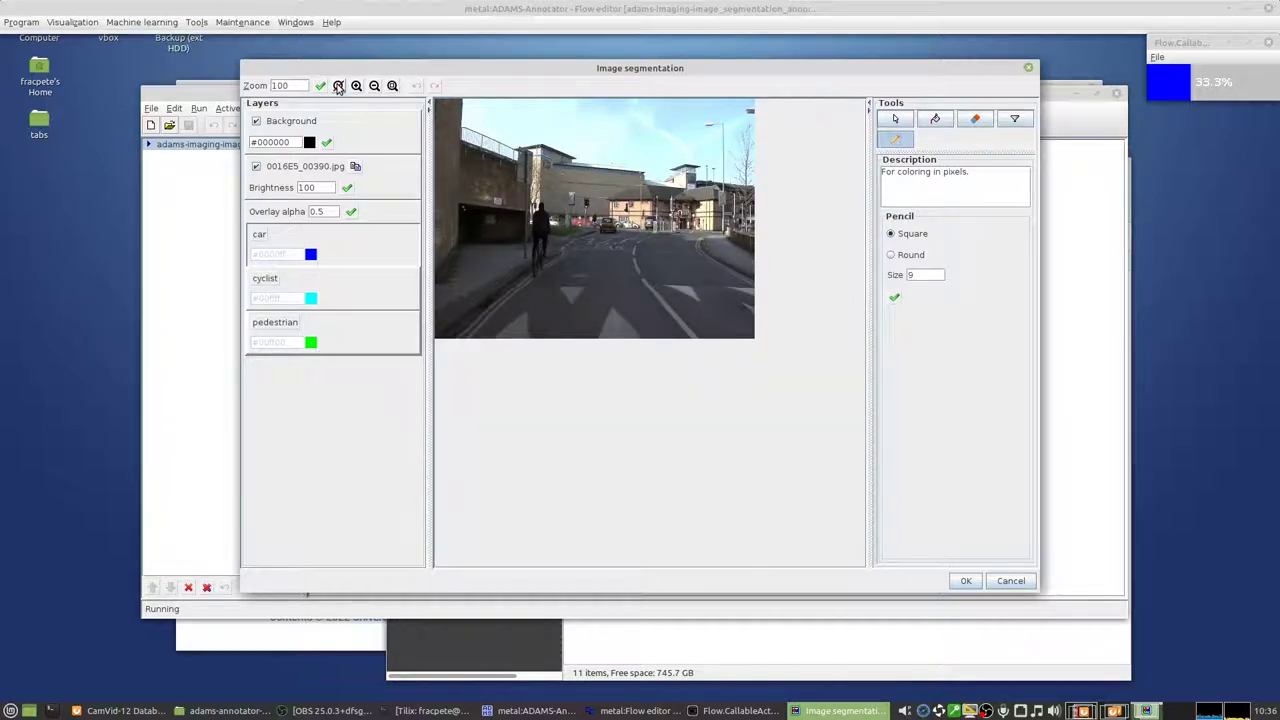
pyautogui.click(392, 86)
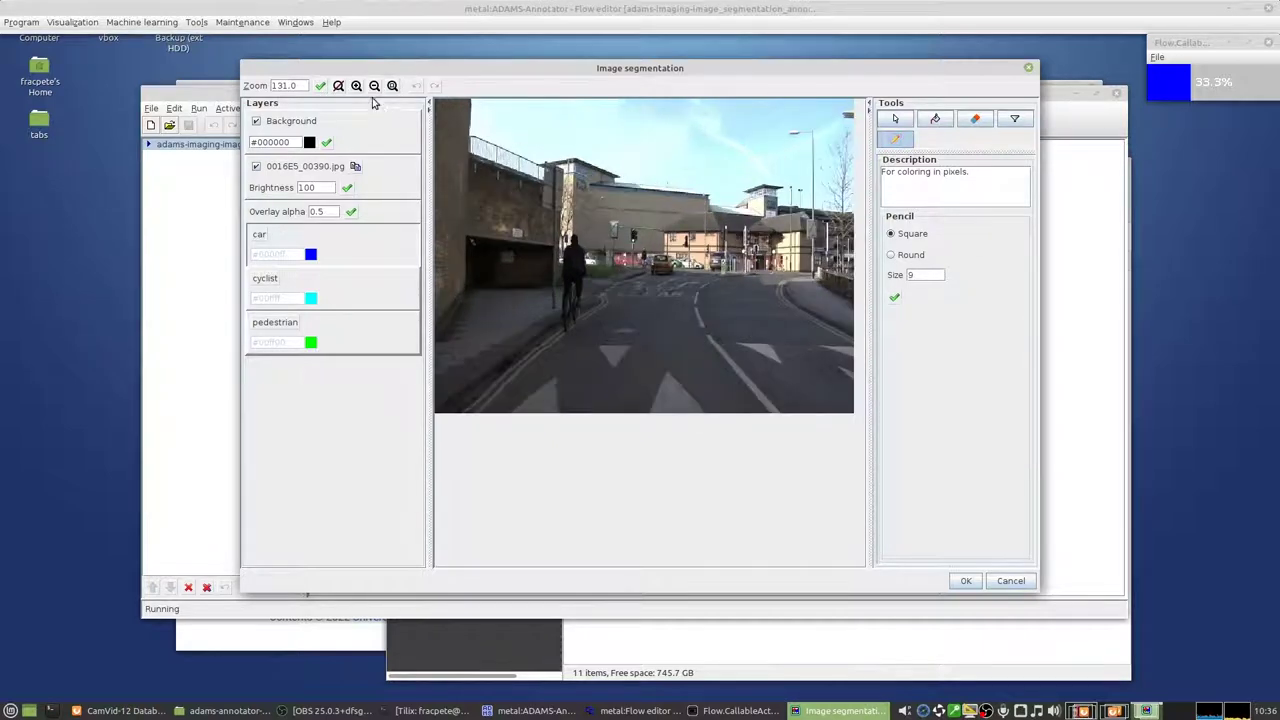
pyautogui.click(374, 86)
pyautogui.click(374, 86)
pyautogui.click(374, 86)
pyautogui.click(356, 86)
pyautogui.click(356, 86)
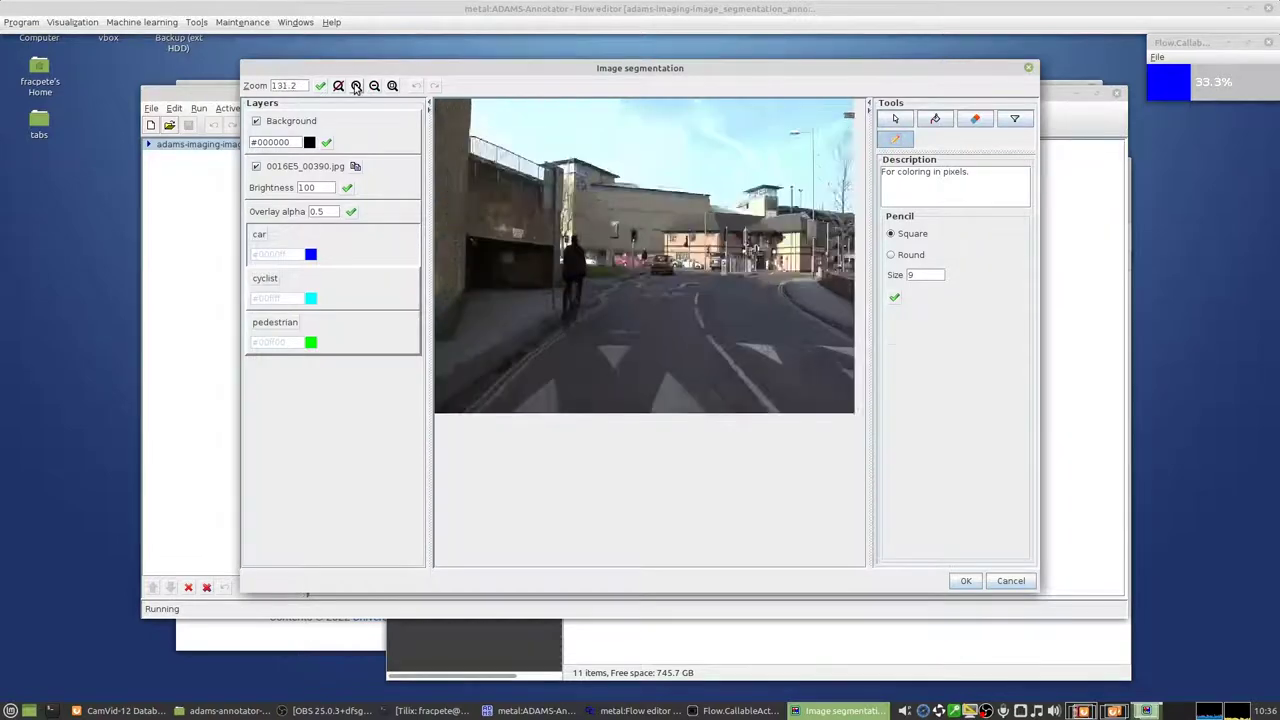
pyautogui.click(356, 86)
pyautogui.click(392, 86)
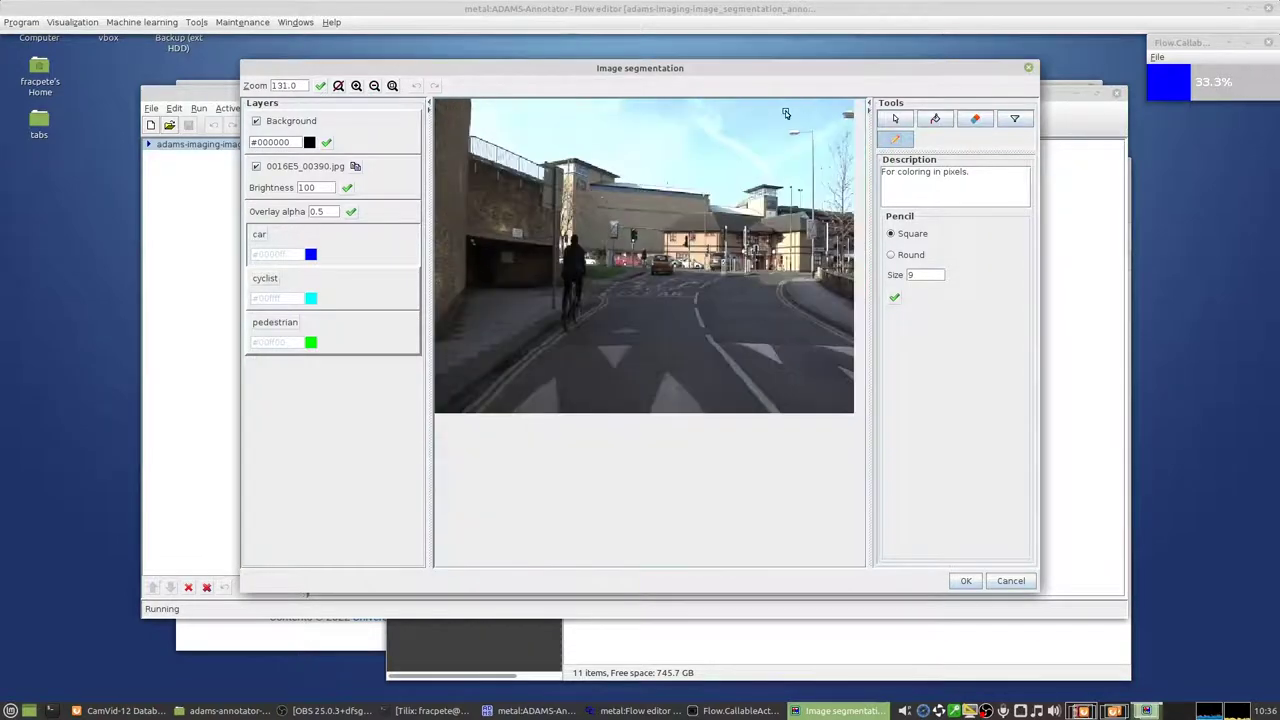
# - Move and enlarge the Image segmentation window, and fit the image to the larger viewing area
pyautogui.moveTo(780, 68); pyautogui.dragTo(626, 61)
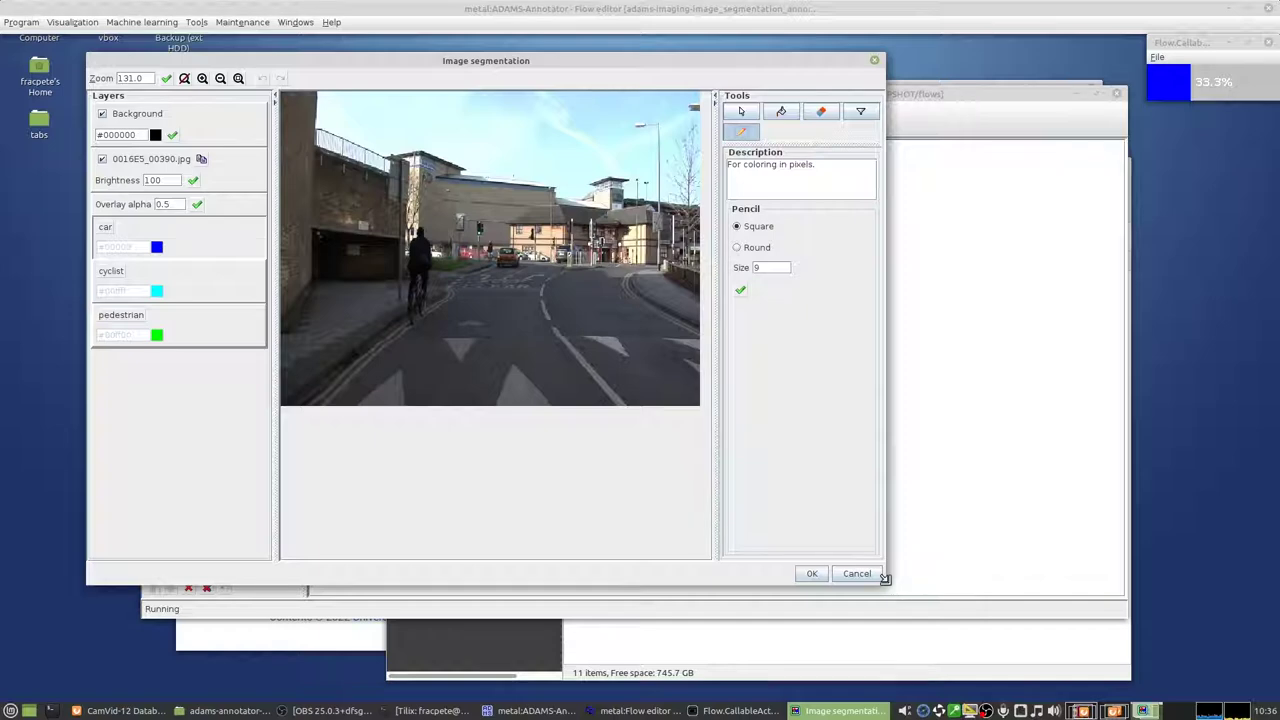
pyautogui.moveTo(885, 578); pyautogui.dragTo(1177, 675)
pyautogui.click(238, 78)
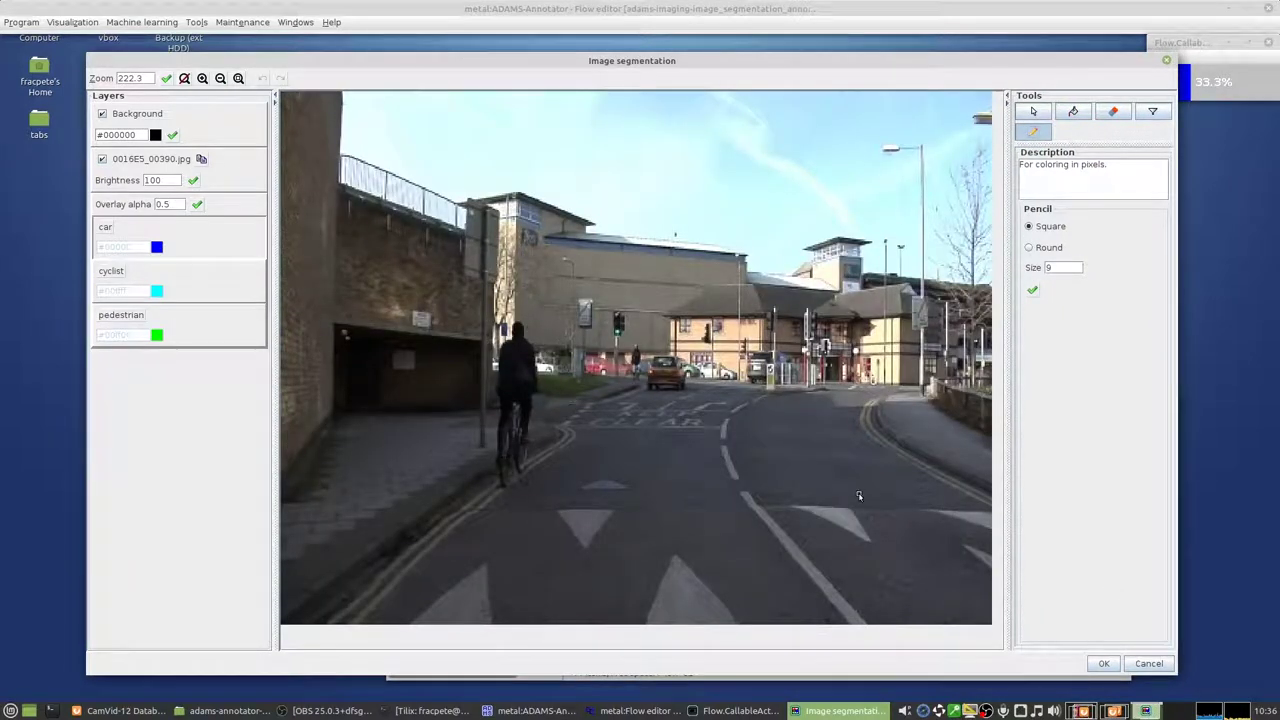
# - Outline the cyclist with the Pencil on the cyclist layer and fill the outline using Bucket fill
pyautogui.click(112, 275)
pyautogui.click(1042, 132)
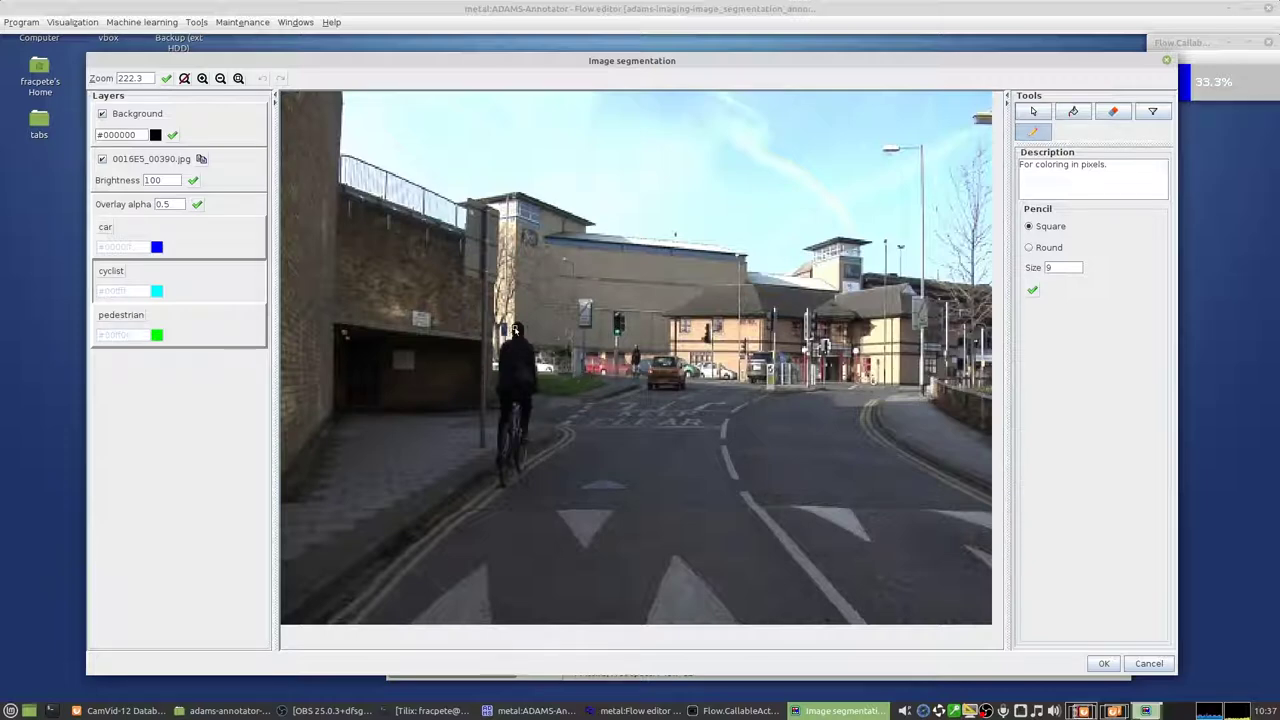
pyautogui.moveTo(504, 350)
pyautogui.mouseDown()
pyautogui.moveTo(502, 478)
pyautogui.moveTo(521, 486)
pyautogui.moveTo(540, 386)
pyautogui.moveTo(518, 325)
pyautogui.mouseUp()
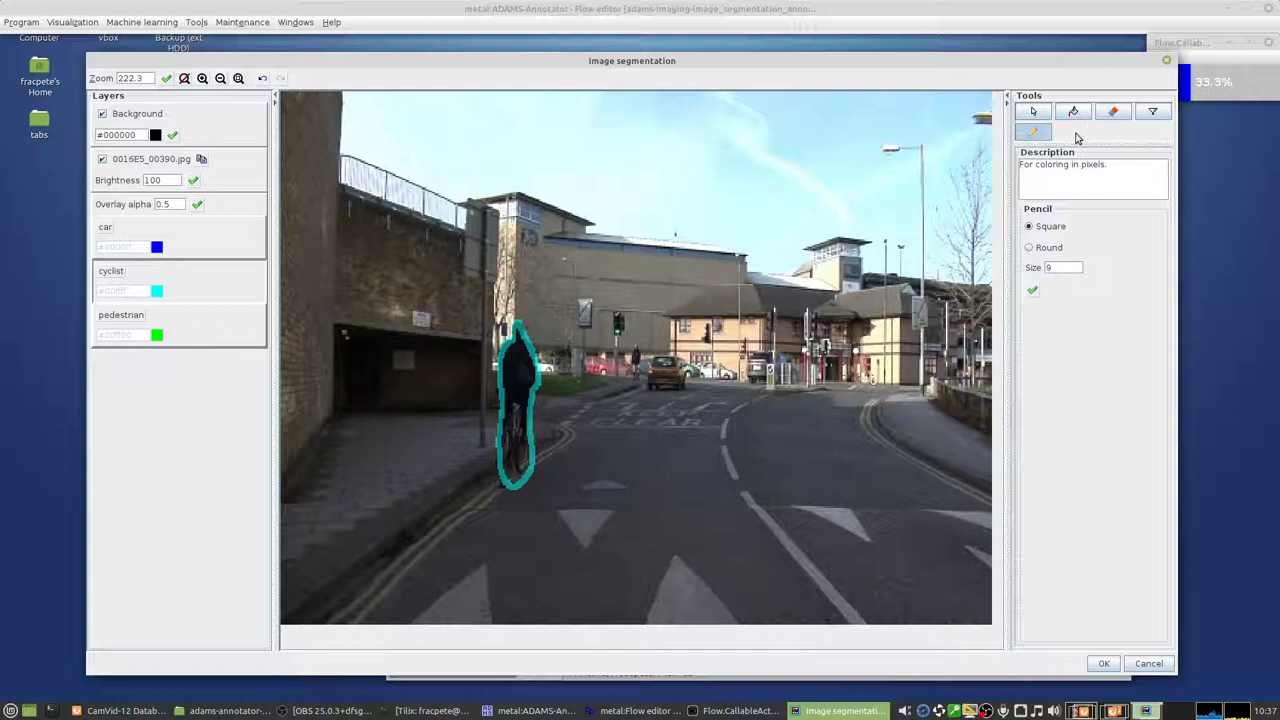
pyautogui.click(1075, 112)
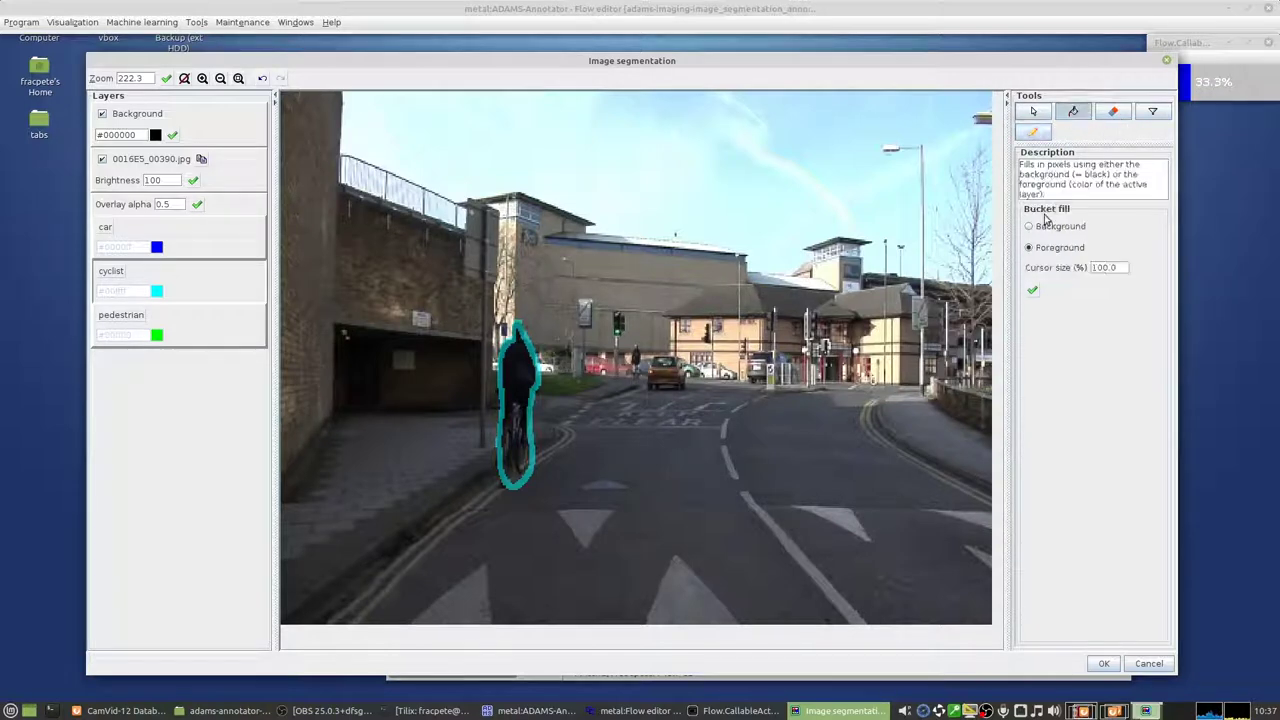
pyautogui.click(519, 378)
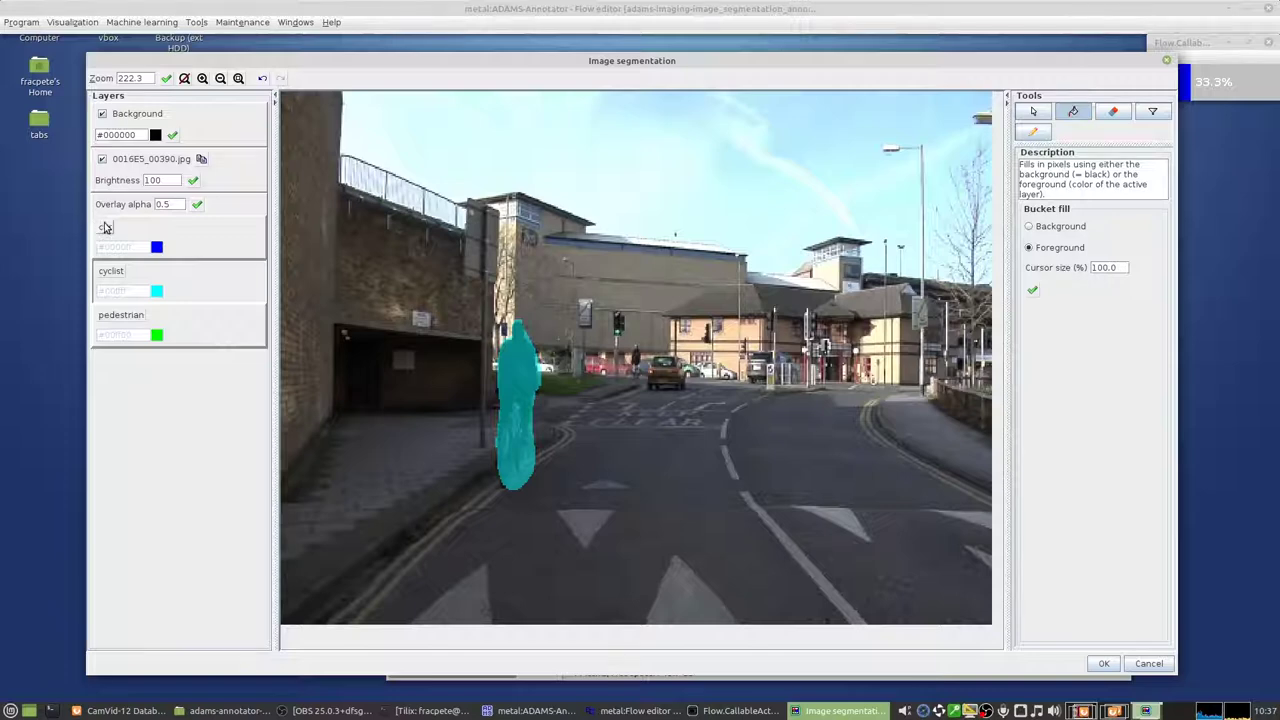
# - Outline the orange car and the vehicles beside it with the Pencil on the car layer, undoing the outline around the rightmost vehicle
pyautogui.click(105, 228)
pyautogui.click(1034, 131)
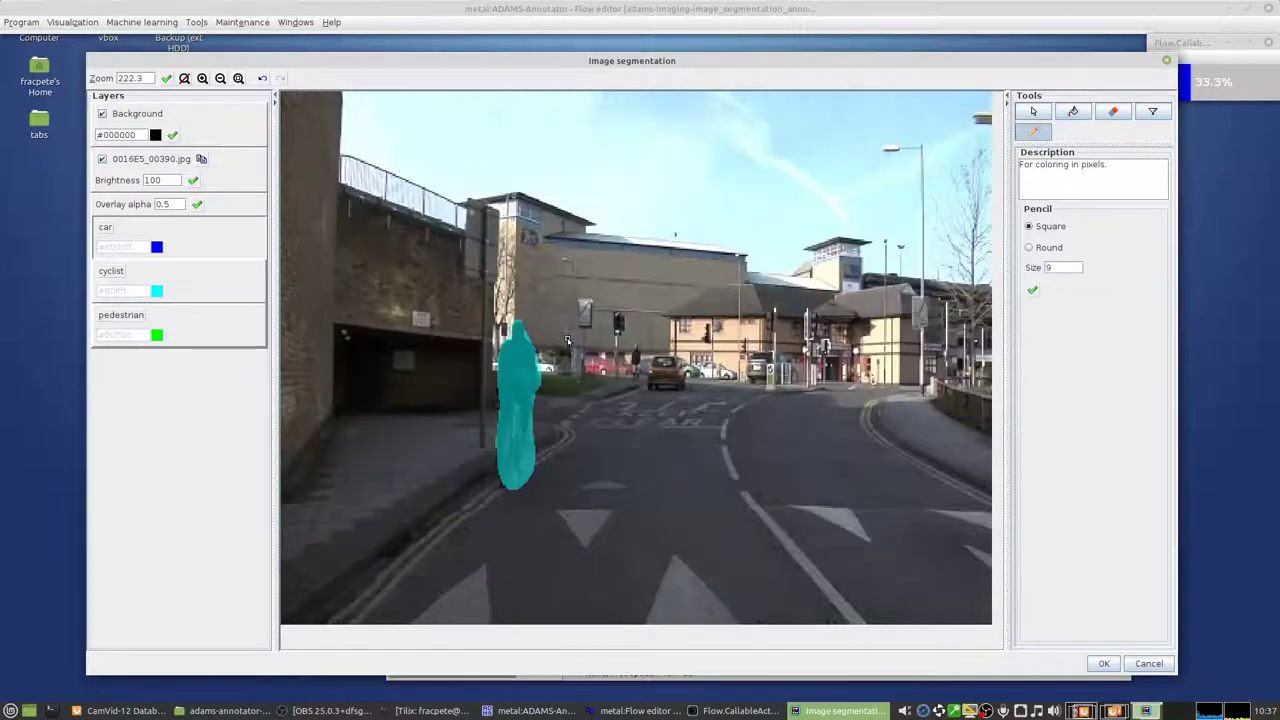
pyautogui.moveTo(650, 365)
pyautogui.mouseDown()
pyautogui.moveTo(650, 386)
pyautogui.moveTo(676, 390)
pyautogui.moveTo(684, 378)
pyautogui.moveTo(662, 362)
pyautogui.moveTo(738, 376)
pyautogui.moveTo(690, 384)
pyautogui.moveTo(750, 360)
pyautogui.moveTo(789, 378)
pyautogui.moveTo(773, 357)
pyautogui.mouseUp()
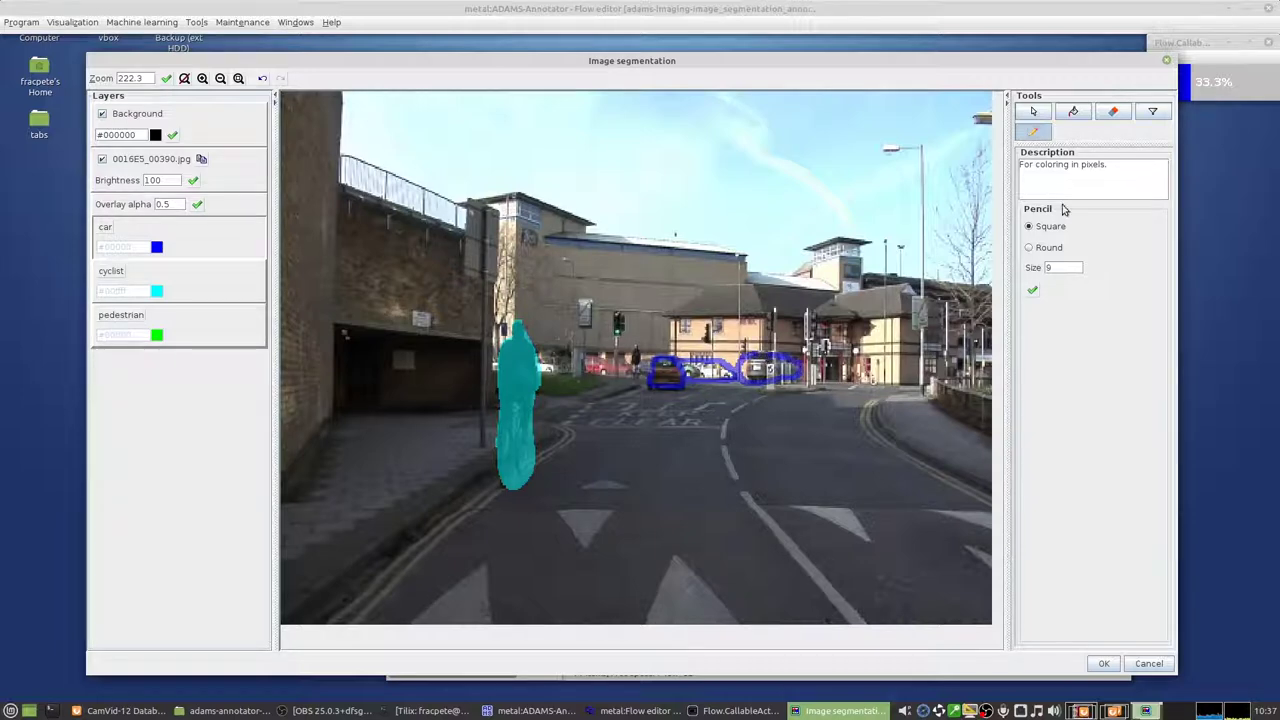
pyautogui.click(263, 79)
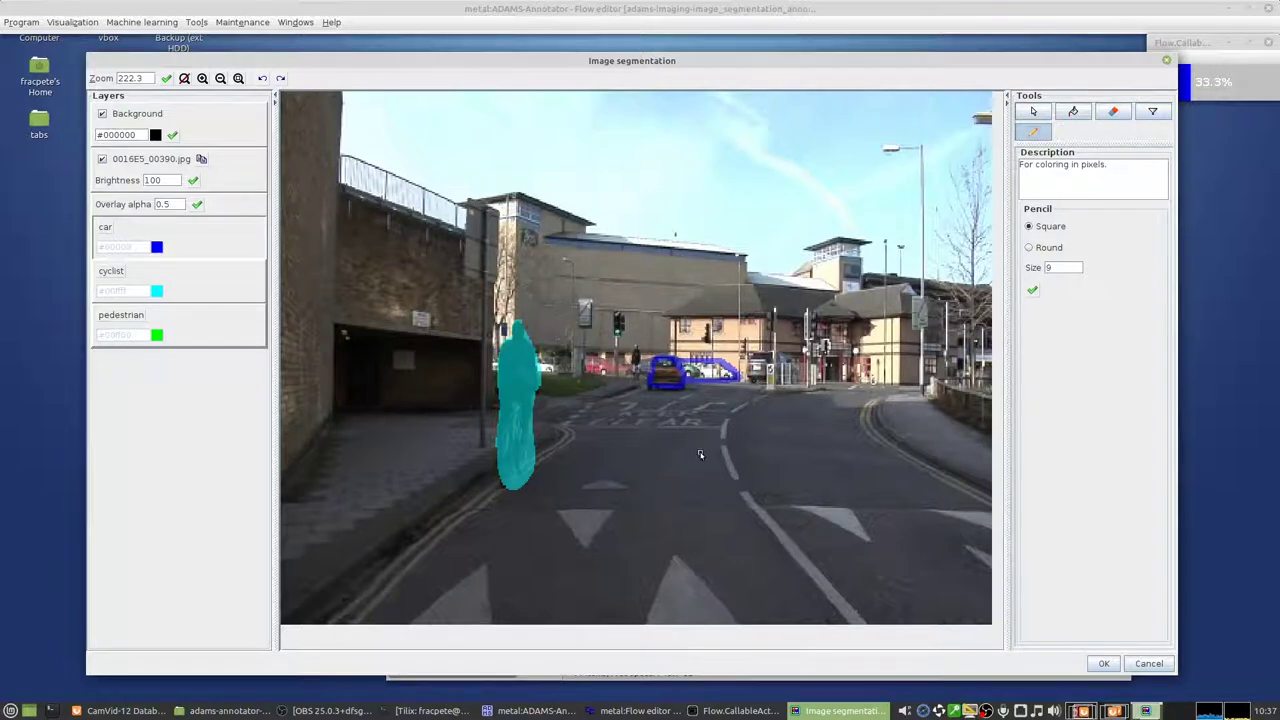
# - Try some Pencil marks on the road surface, and undo them along with the outline around the parked white cars
pyautogui.click(665, 422)
pyautogui.click(668, 443)
pyautogui.moveTo(694, 414)
pyautogui.mouseDown()
pyautogui.moveTo(697, 466)
pyautogui.moveTo(722, 449)
pyautogui.mouseUp()
pyautogui.click(261, 79)
pyautogui.click(262, 78)
# - Redraw tighter Pencil outlines around the parked white cars and the rightmost vehicle, and outline the red cars near the grass
pyautogui.moveTo(684, 366)
pyautogui.mouseDown()
pyautogui.moveTo(738, 372)
pyautogui.moveTo(716, 378)
pyautogui.moveTo(690, 380)
pyautogui.moveTo(752, 360)
pyautogui.moveTo(776, 384)
pyautogui.moveTo(804, 381)
pyautogui.moveTo(776, 354)
pyautogui.moveTo(760, 360)
pyautogui.mouseUp()
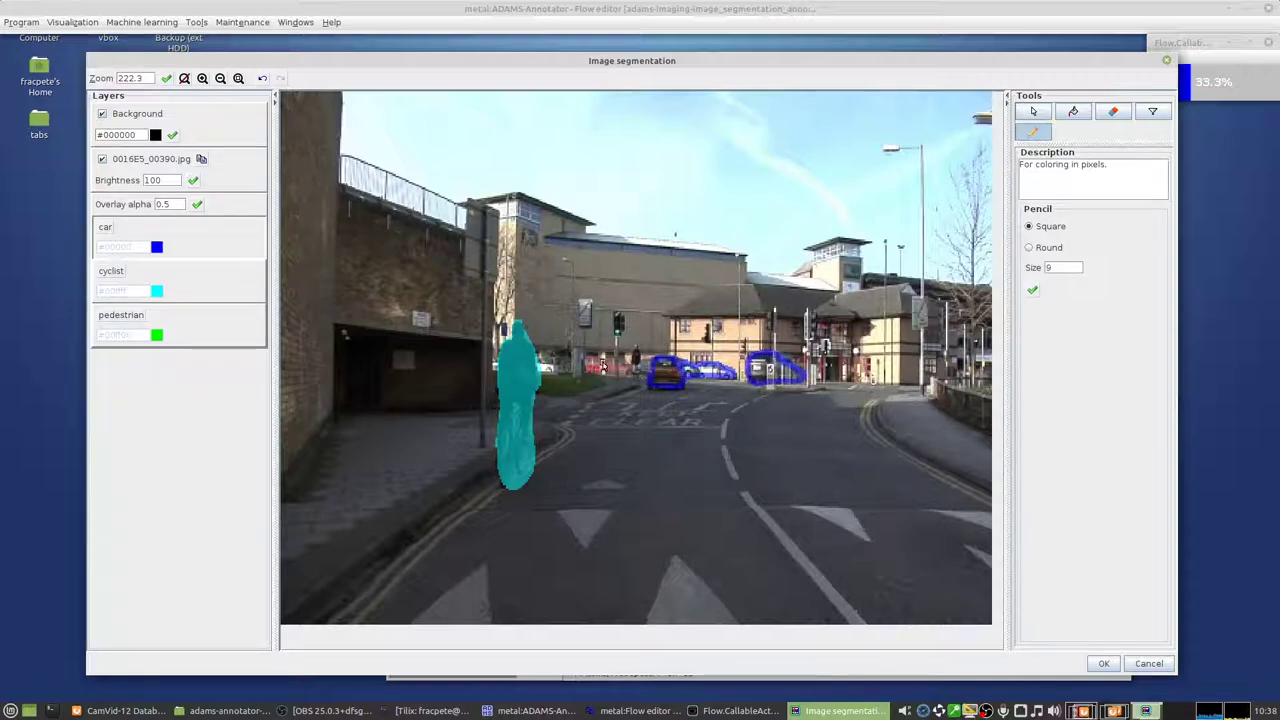
pyautogui.moveTo(602, 366)
pyautogui.mouseDown()
pyautogui.moveTo(588, 356)
pyautogui.moveTo(630, 358)
pyautogui.moveTo(638, 380)
pyautogui.moveTo(590, 380)
pyautogui.moveTo(585, 358)
pyautogui.mouseUp()
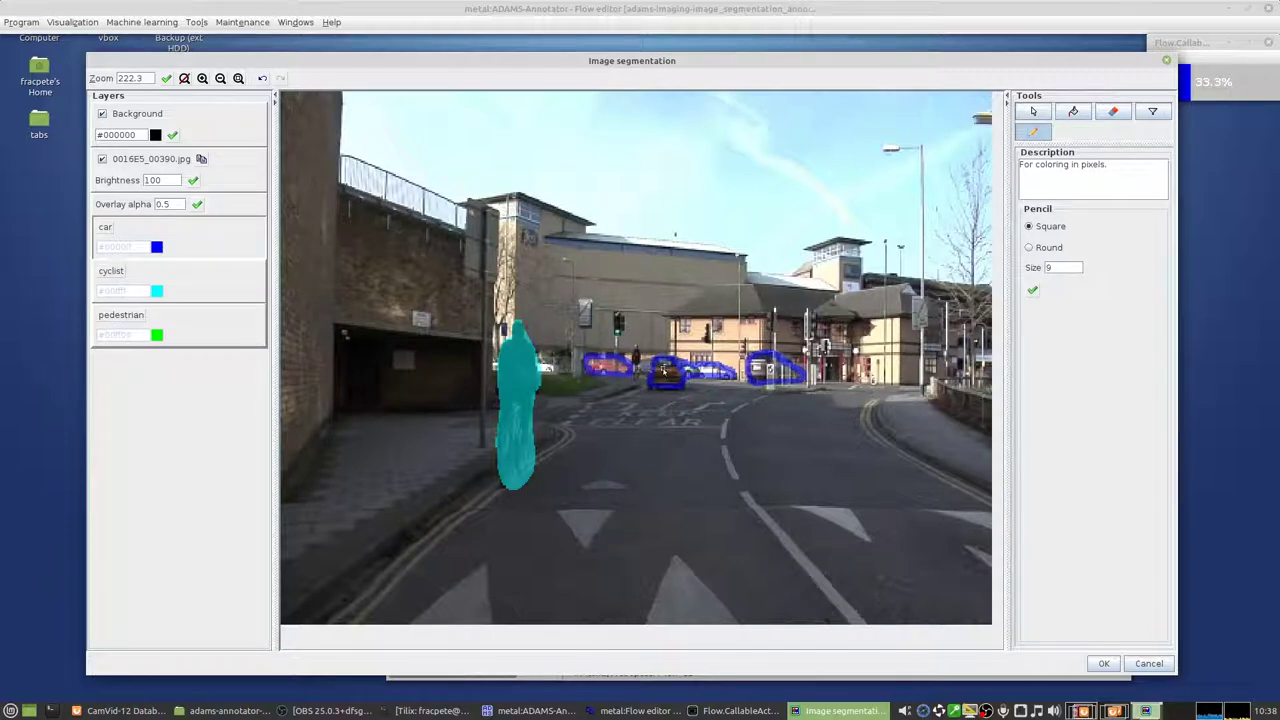
# - Fill the rightmost vehicle, orange car and red car outlines on the car layer using Bucket fill
pyautogui.click(1073, 111)
pyautogui.click(766, 372)
pyautogui.click(667, 371)
pyautogui.click(600, 366)
# - Make the pedestrian layer active and configure the Pencil as Round with size 5
pyautogui.click(115, 310)
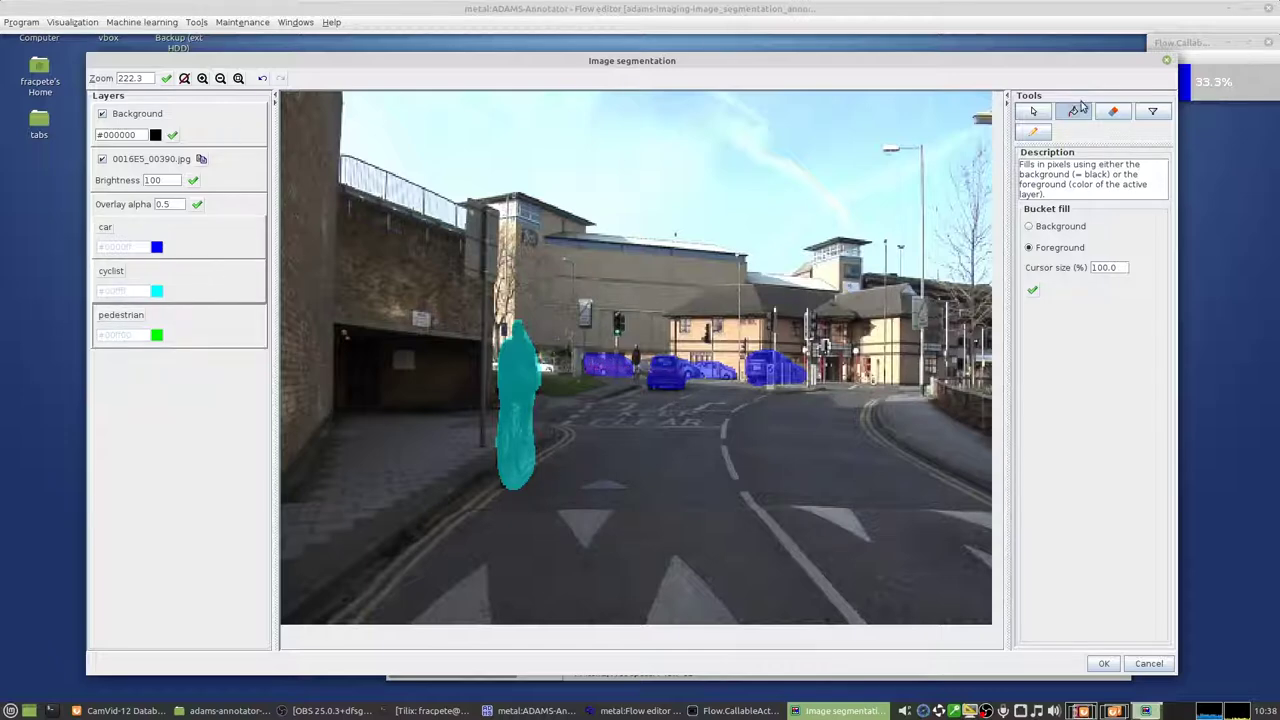
pyautogui.click(1033, 132)
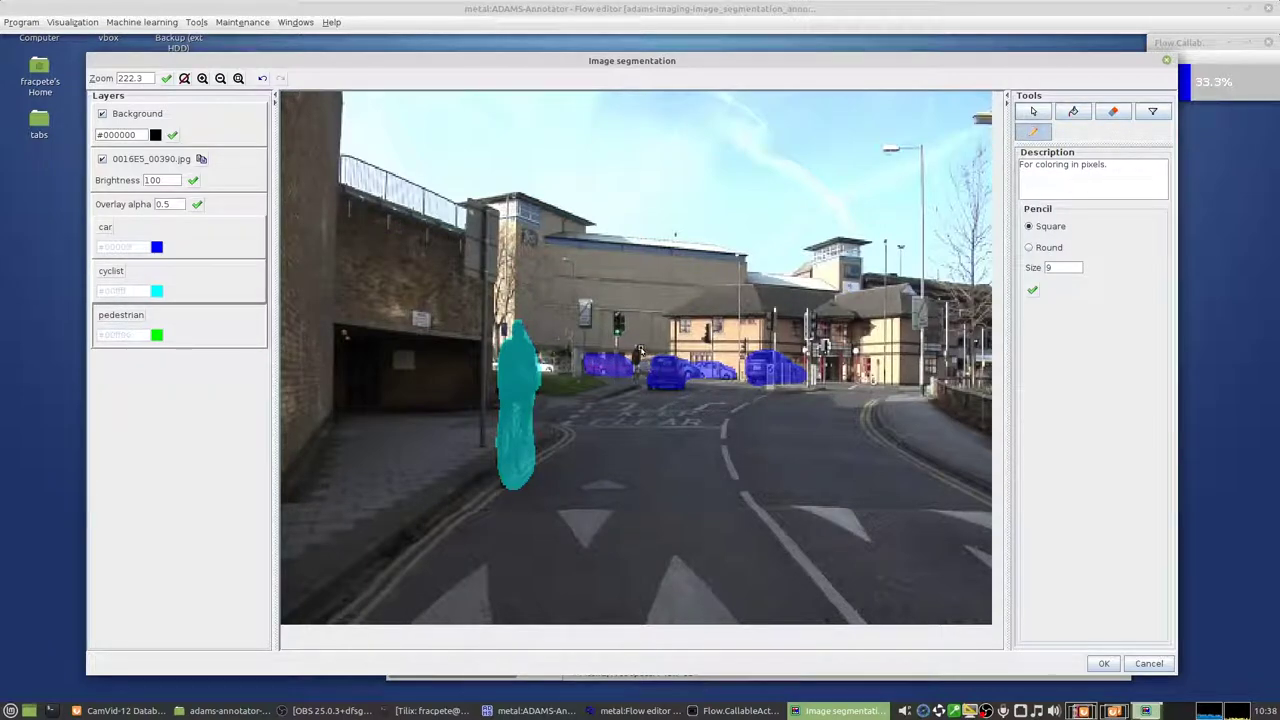
pyautogui.doubleClick(1064, 267)
pyautogui.click(1032, 248)
pyautogui.press('Tab')
pyautogui.write('5')
pyautogui.click(1032, 290)
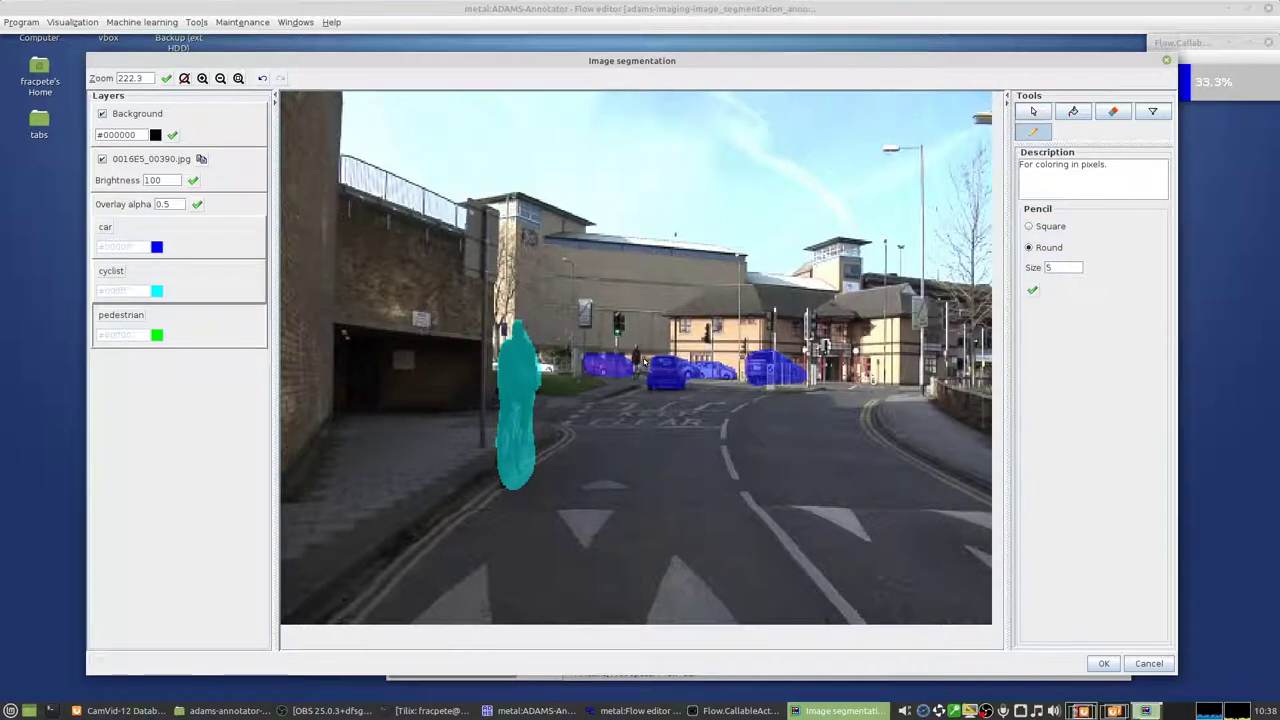
# - Outline the distant pedestrian beside the orange car with the Pencil and fill the outline using Bucket fill
pyautogui.scroll(1, 1000, 391)
pyautogui.moveTo(1001, 303); pyautogui.dragTo(983, 393)
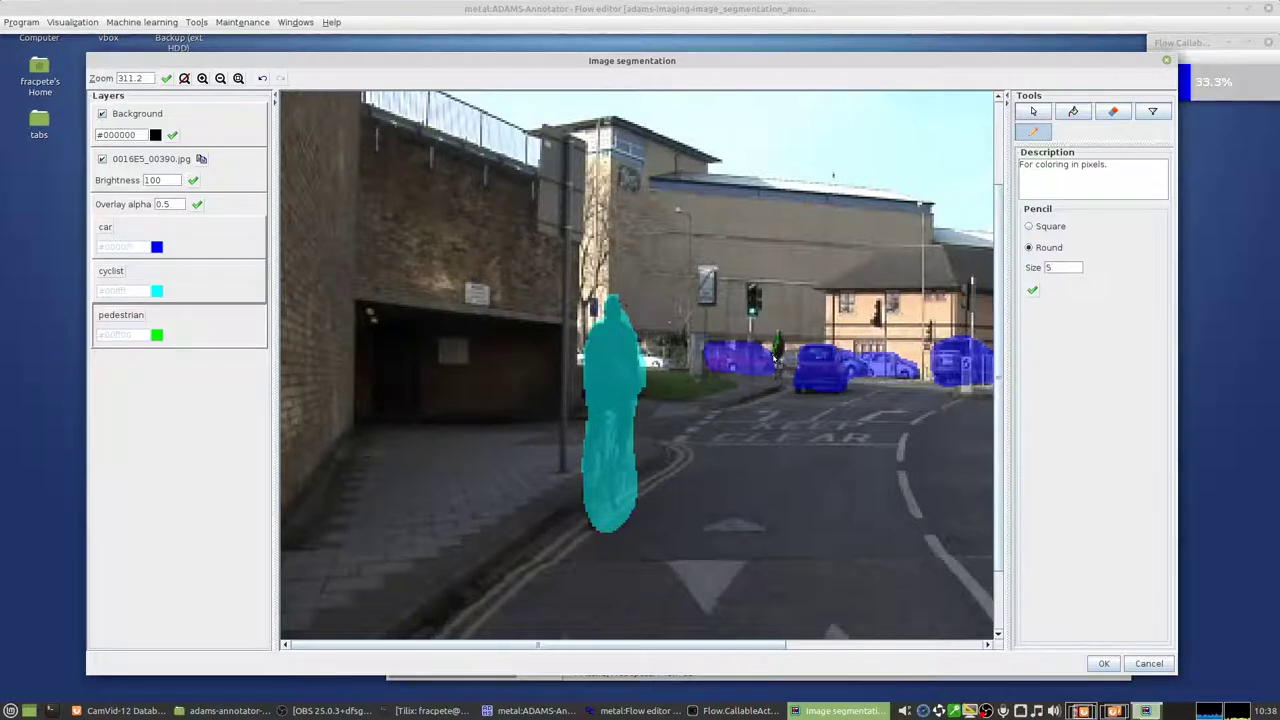
pyautogui.moveTo(779, 386)
pyautogui.mouseDown()
pyautogui.moveTo(779, 344)
pyautogui.moveTo(777, 371)
pyautogui.mouseUp()
pyautogui.click(779, 337)
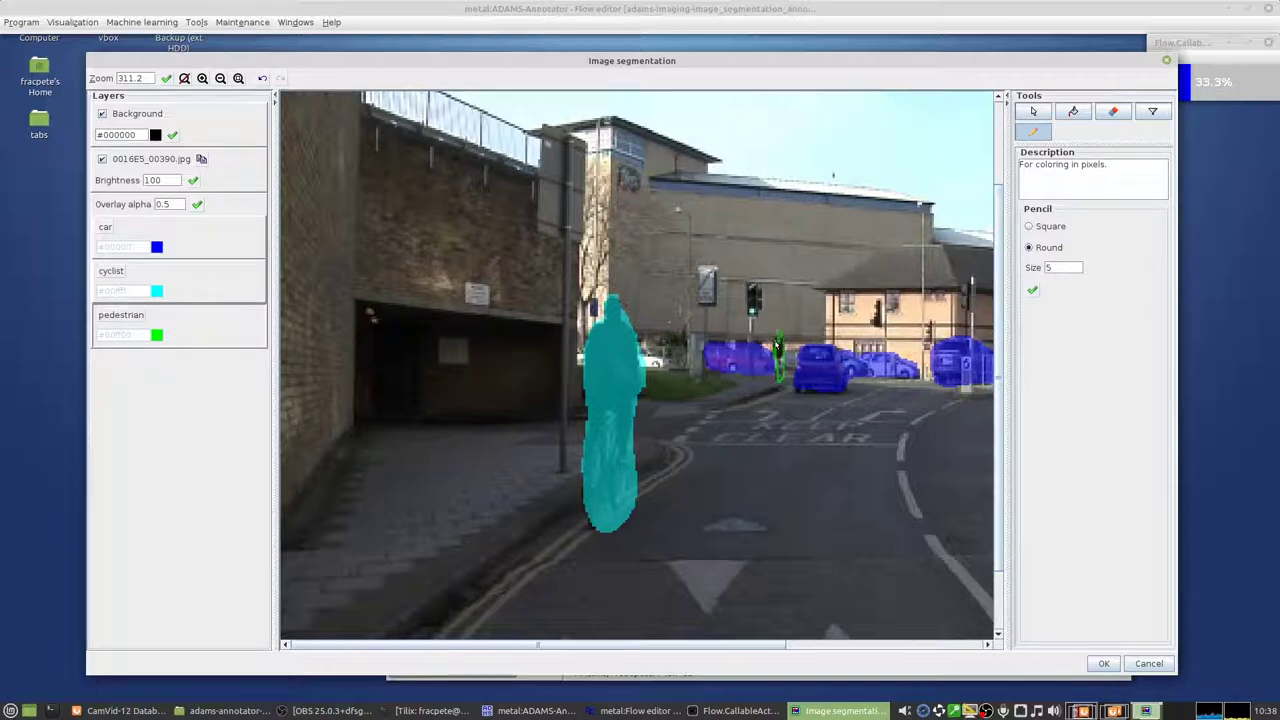
pyautogui.click(1073, 111)
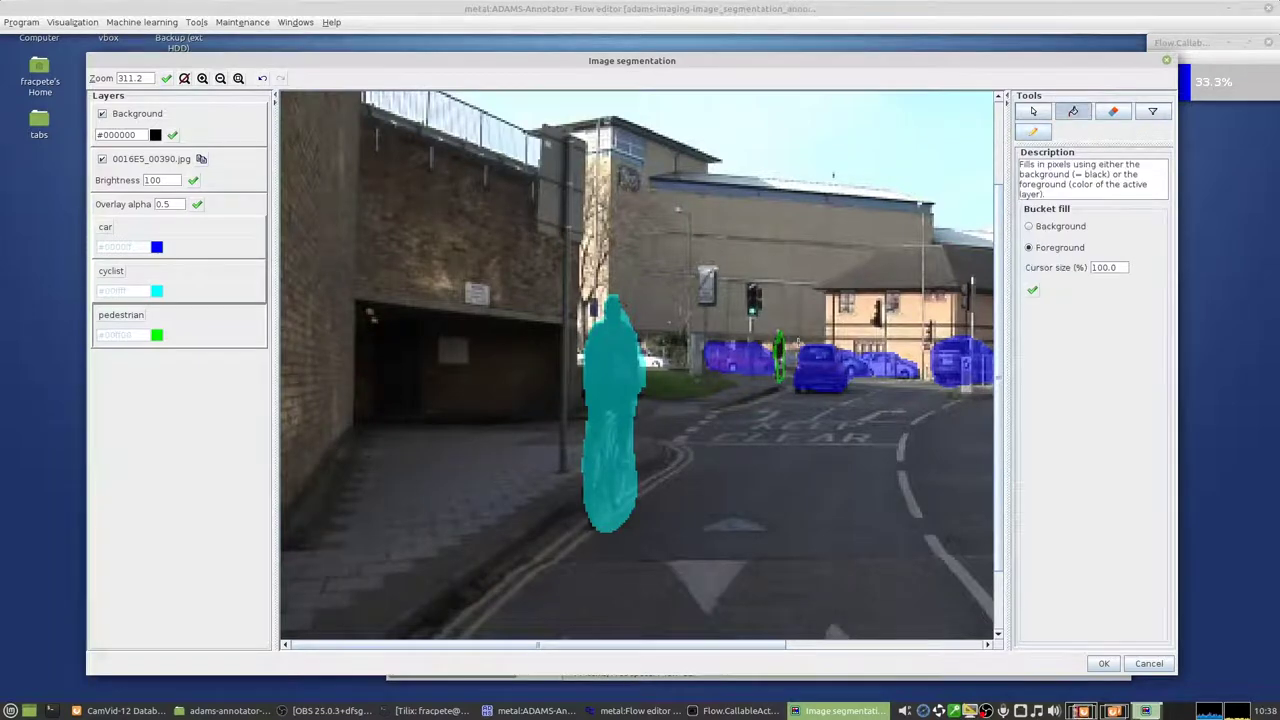
pyautogui.click(779, 346)
# - Switch back to the Pencil and accept the finished annotations of the current image
pyautogui.click(1033, 131)
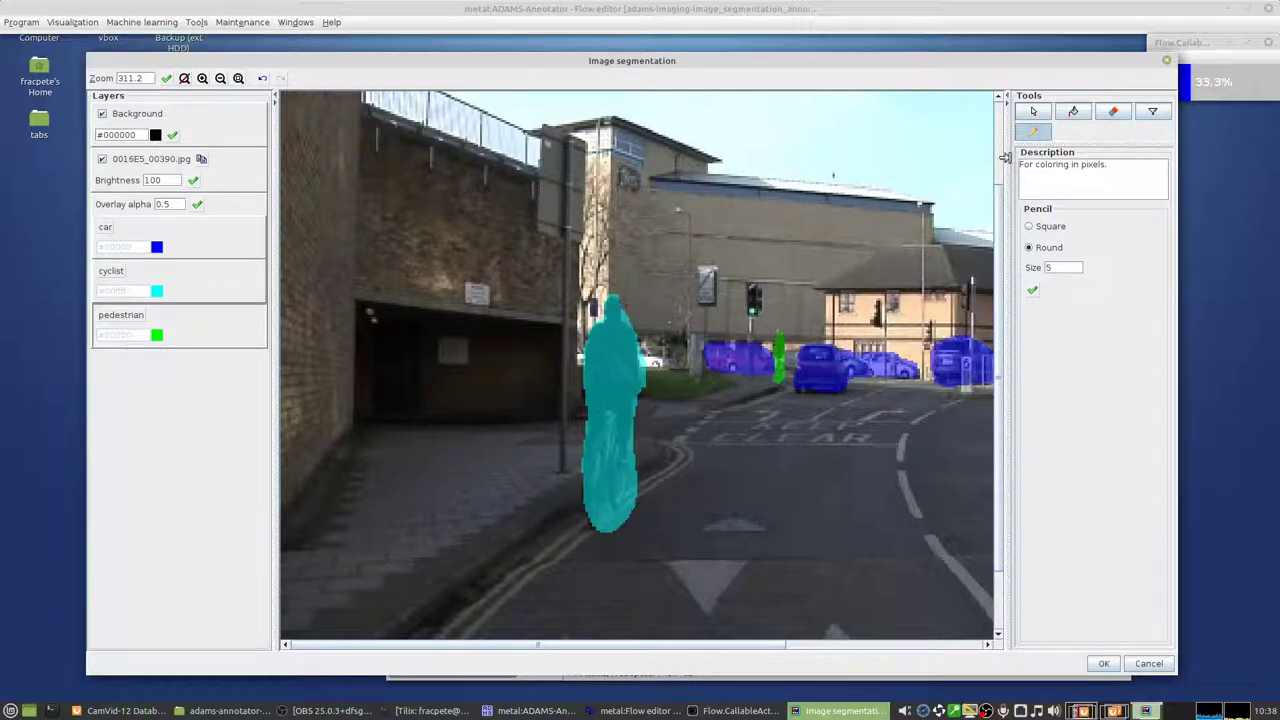
pyautogui.click(1110, 112)
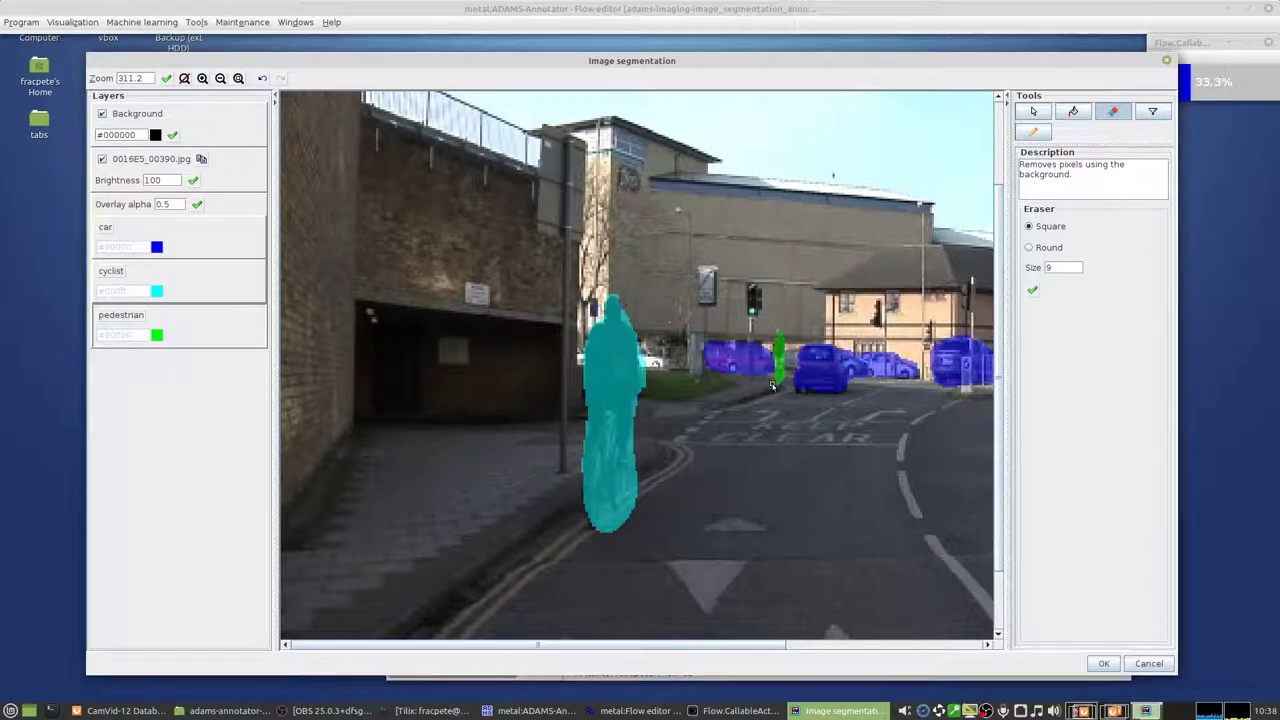
pyautogui.click(1034, 131)
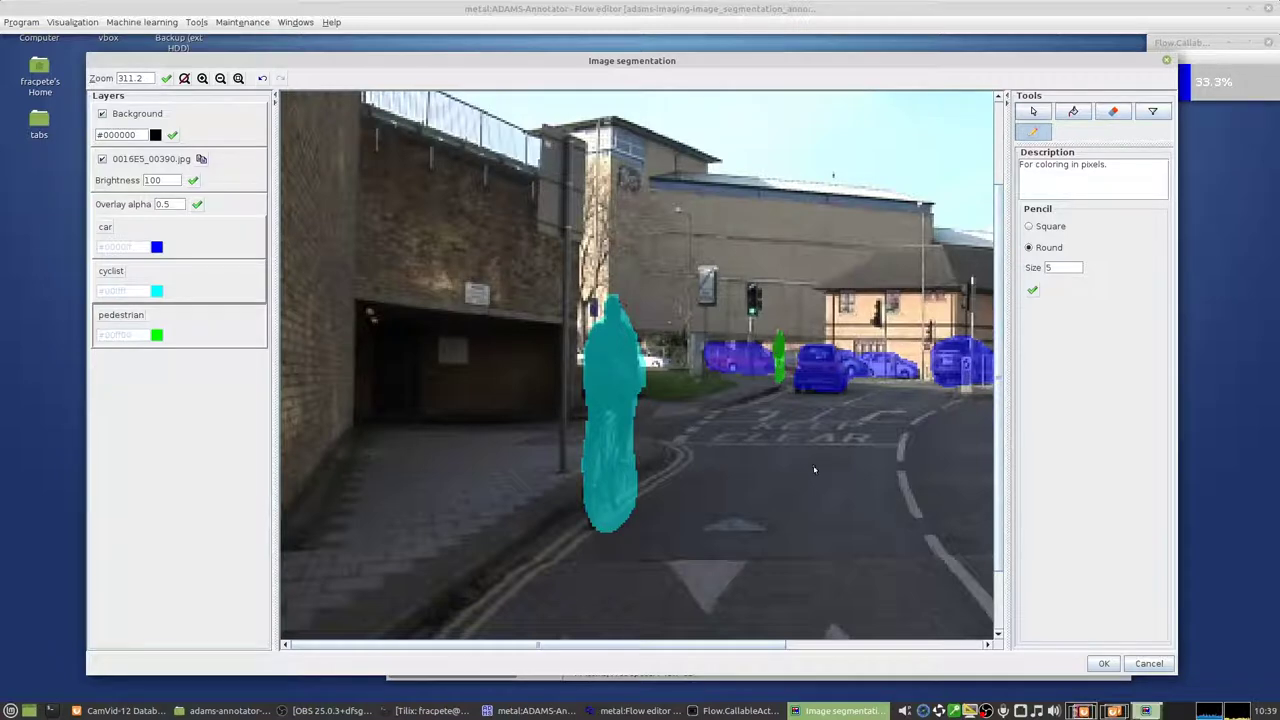
pyautogui.moveTo(742, 642)
pyautogui.mouseDown()
pyautogui.moveTo(908, 663)
pyautogui.moveTo(755, 657)
pyautogui.mouseUp()
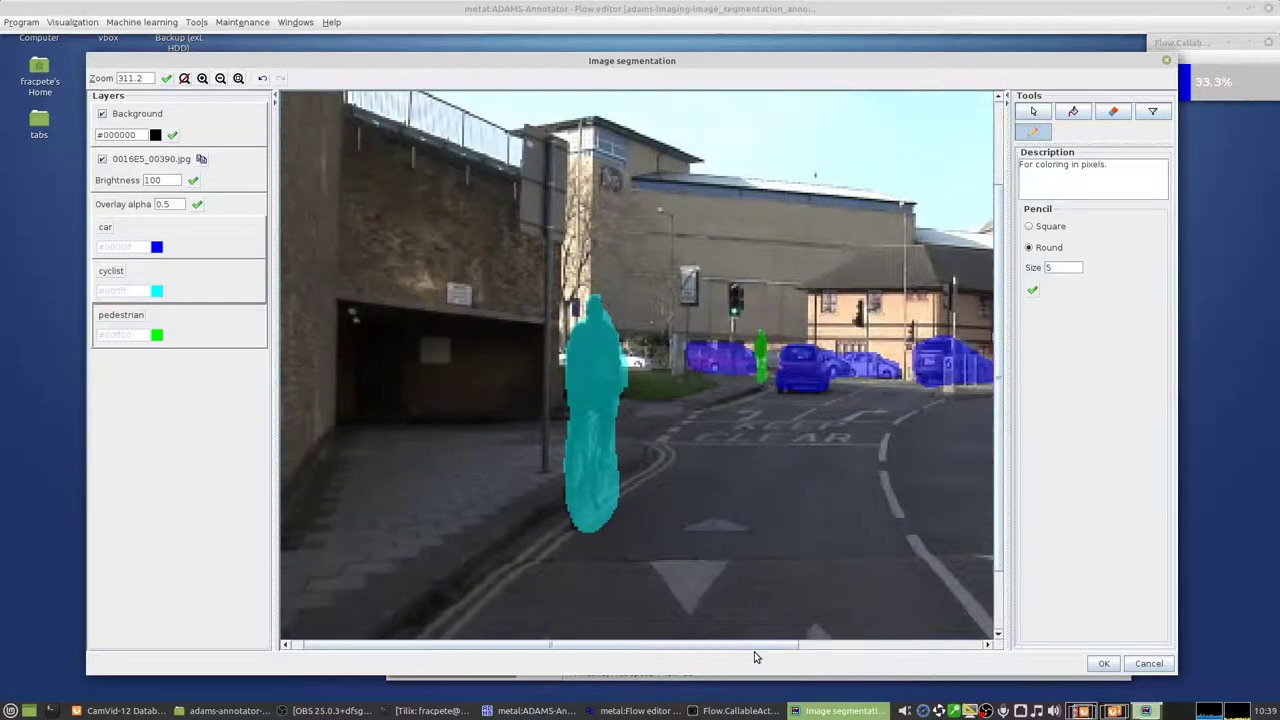
pyautogui.click(1100, 665)
# - In the file manager, find the generated 0016E5_00390.png in the annotations/data/grayscale folder and view the mask image
pyautogui.click(212, 710)
pyautogui.click(505, 317)
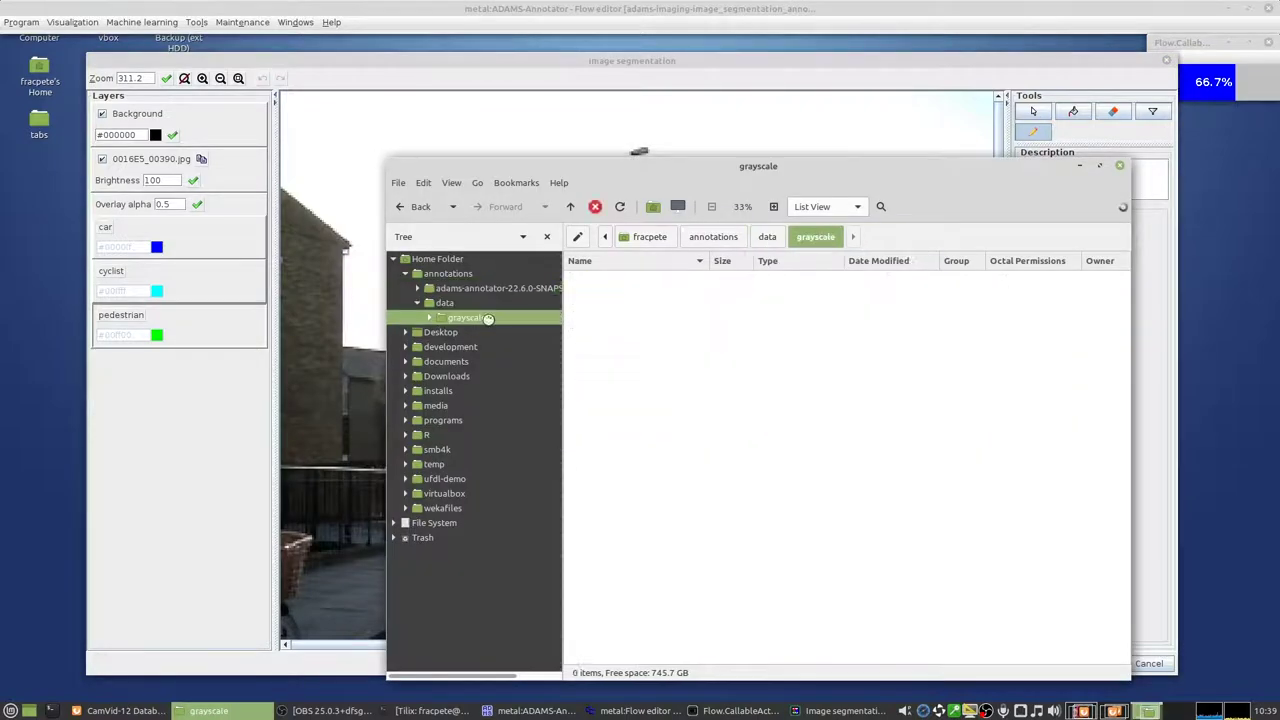
pyautogui.moveTo(1126, 285); pyautogui.dragTo(1126, 402)
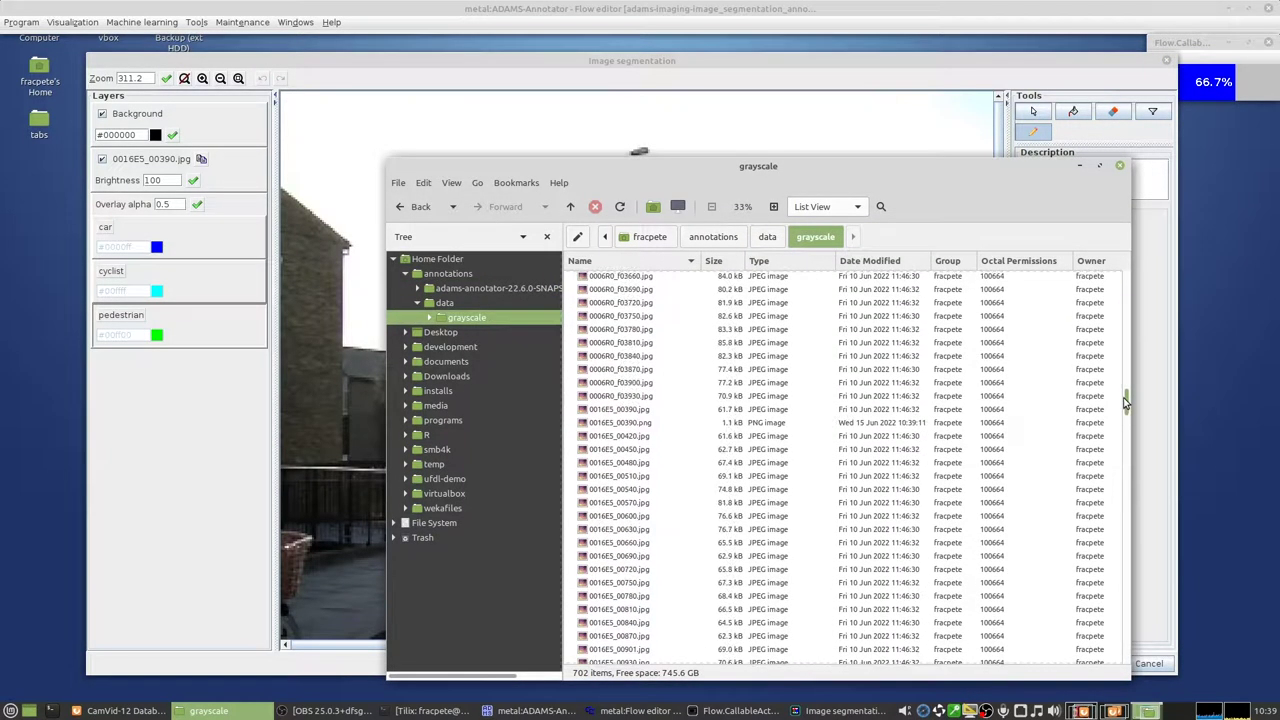
pyautogui.click(650, 424)
pyautogui.doubleClick(645, 425)
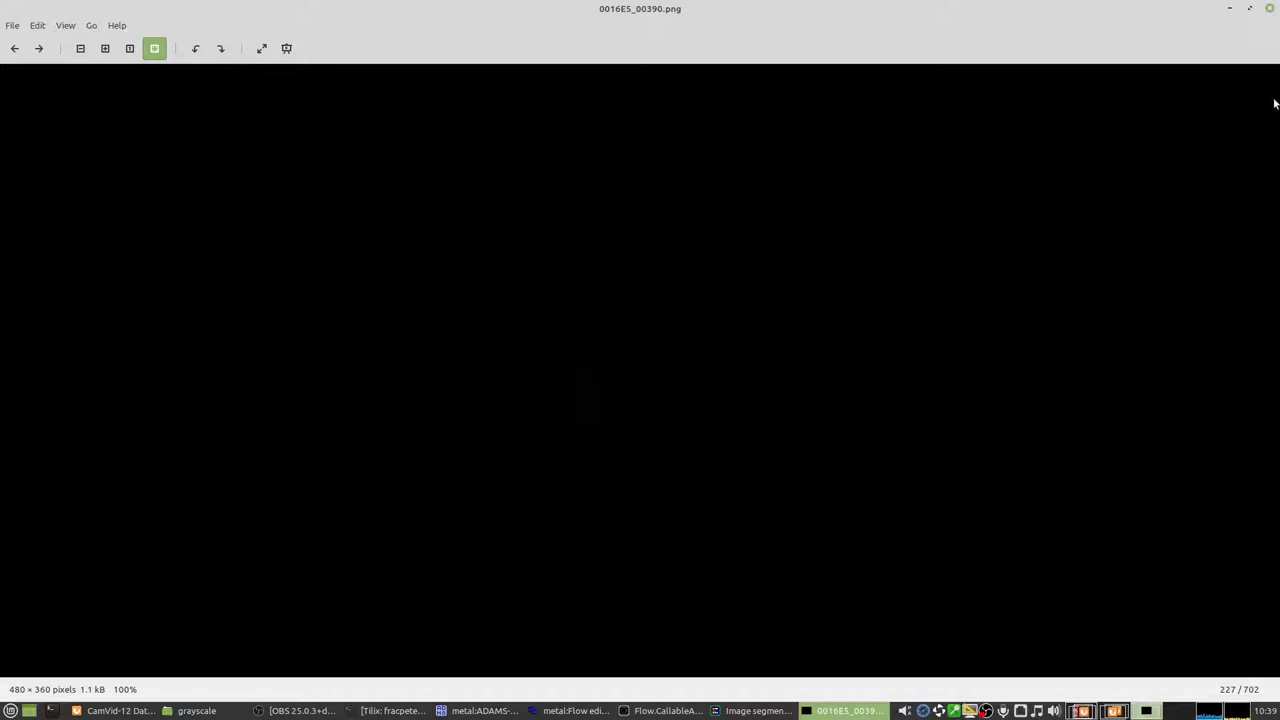
pyautogui.click(1272, 9)
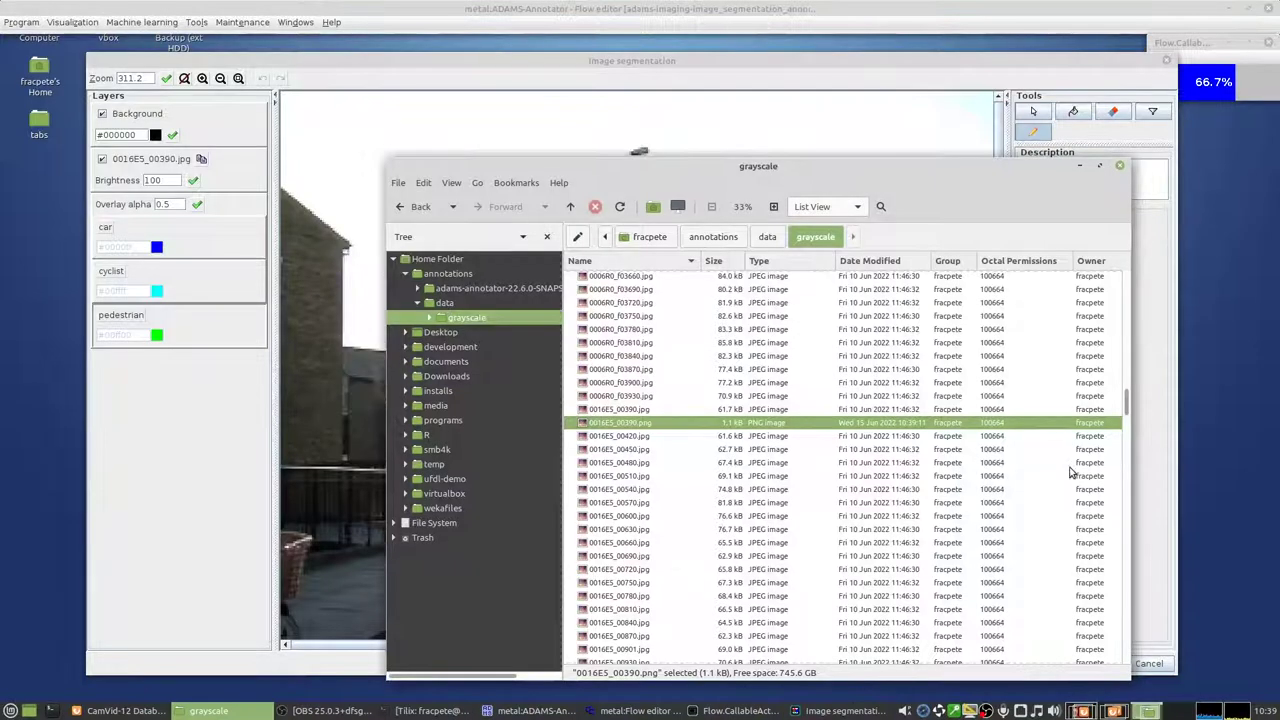
pyautogui.click(1084, 167)
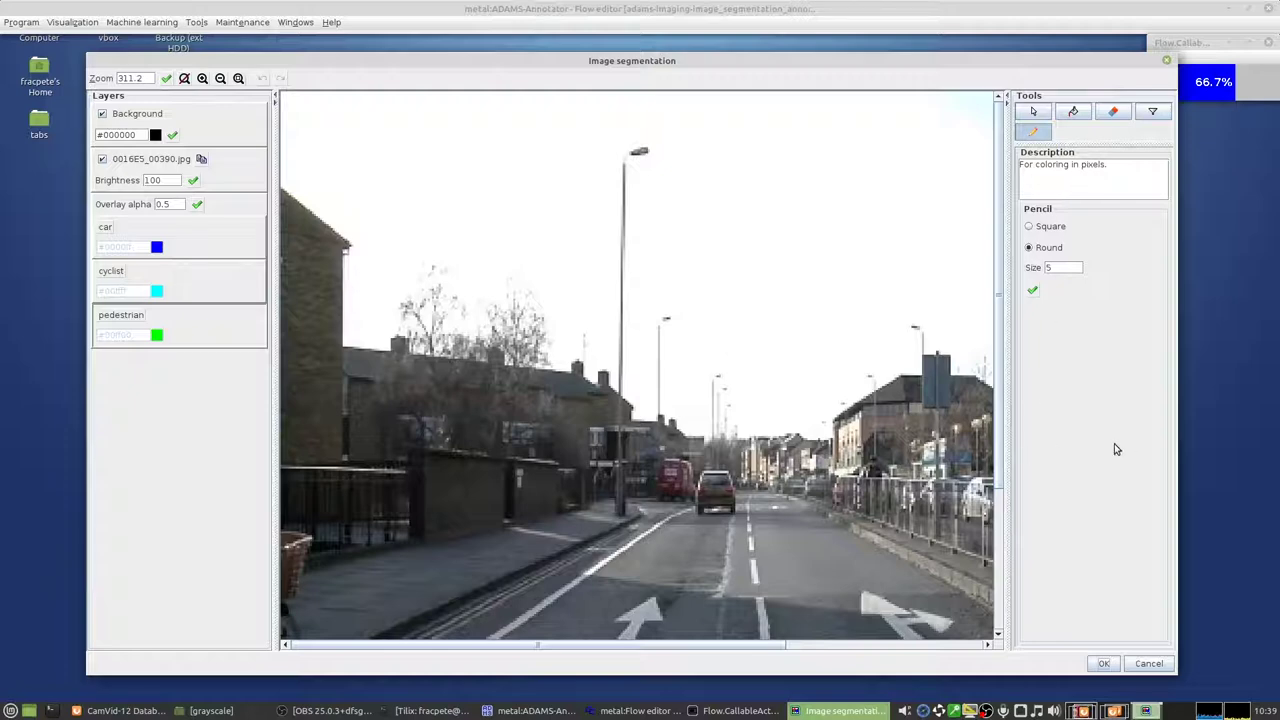
# - Open the ADAMS Preview browser and load the annotations/data/grayscale directory
pyautogui.scroll(-1, 689, 379)
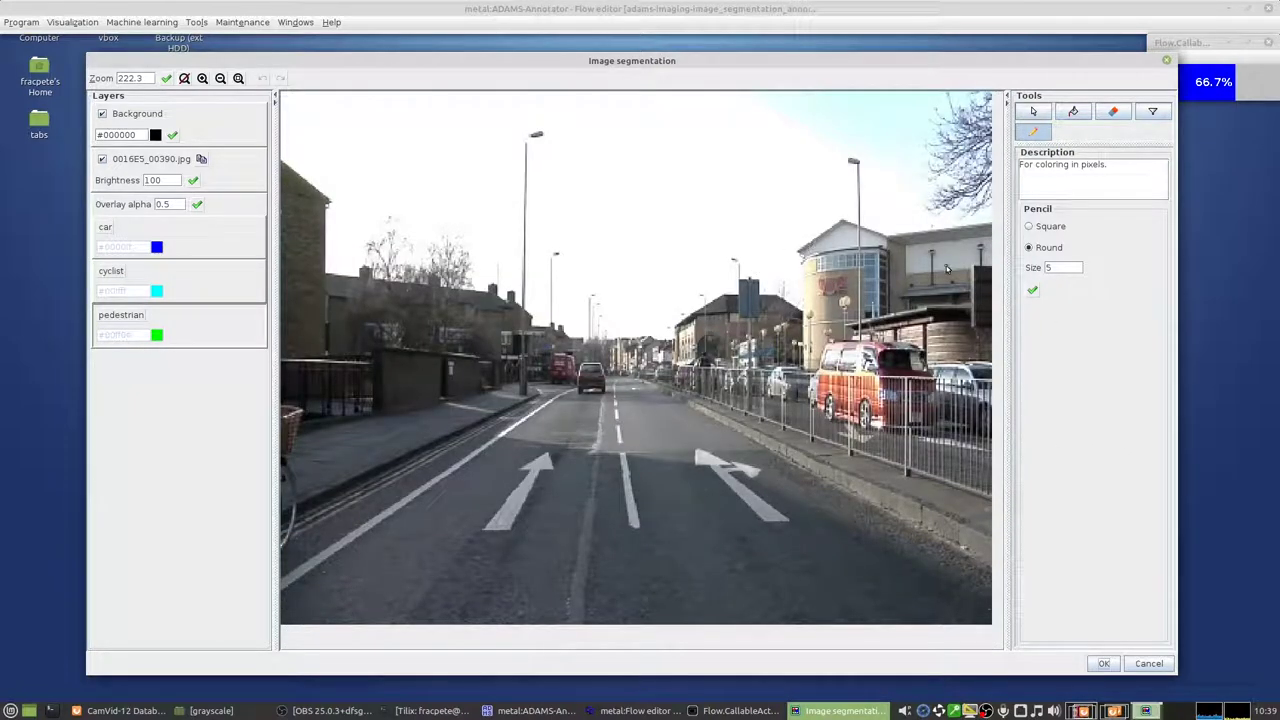
pyautogui.click(74, 22)
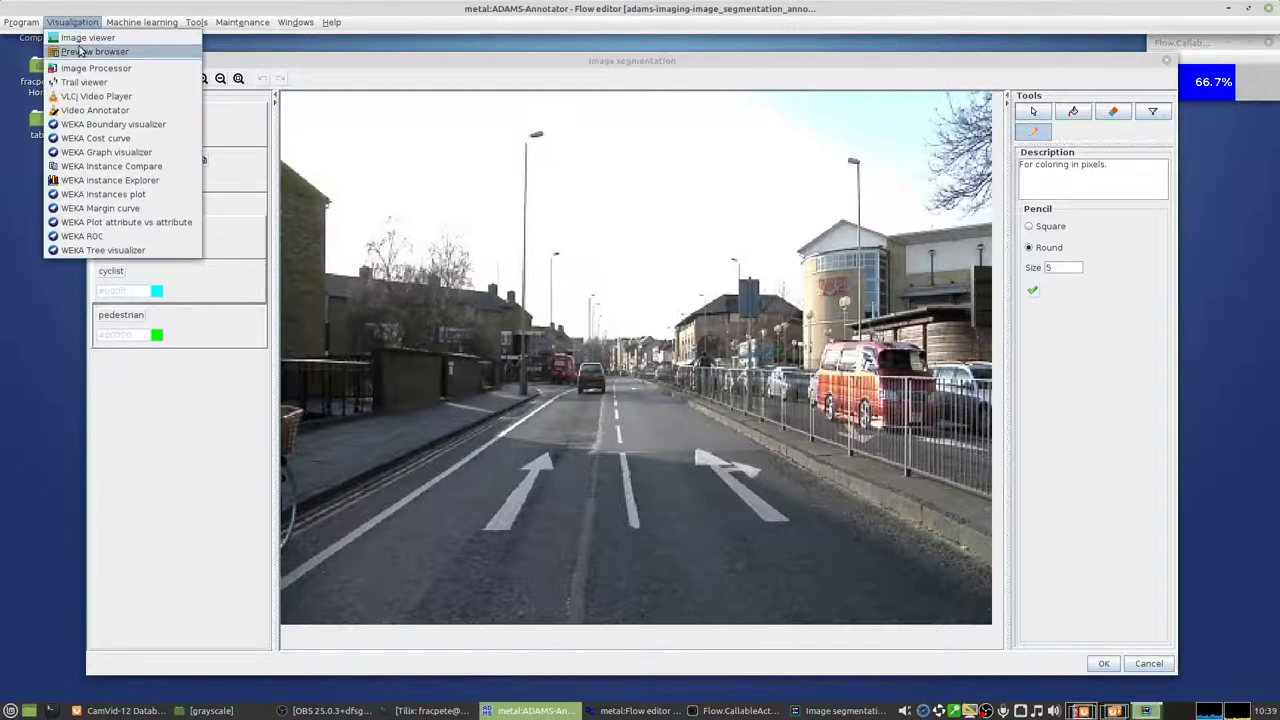
pyautogui.click(155, 52)
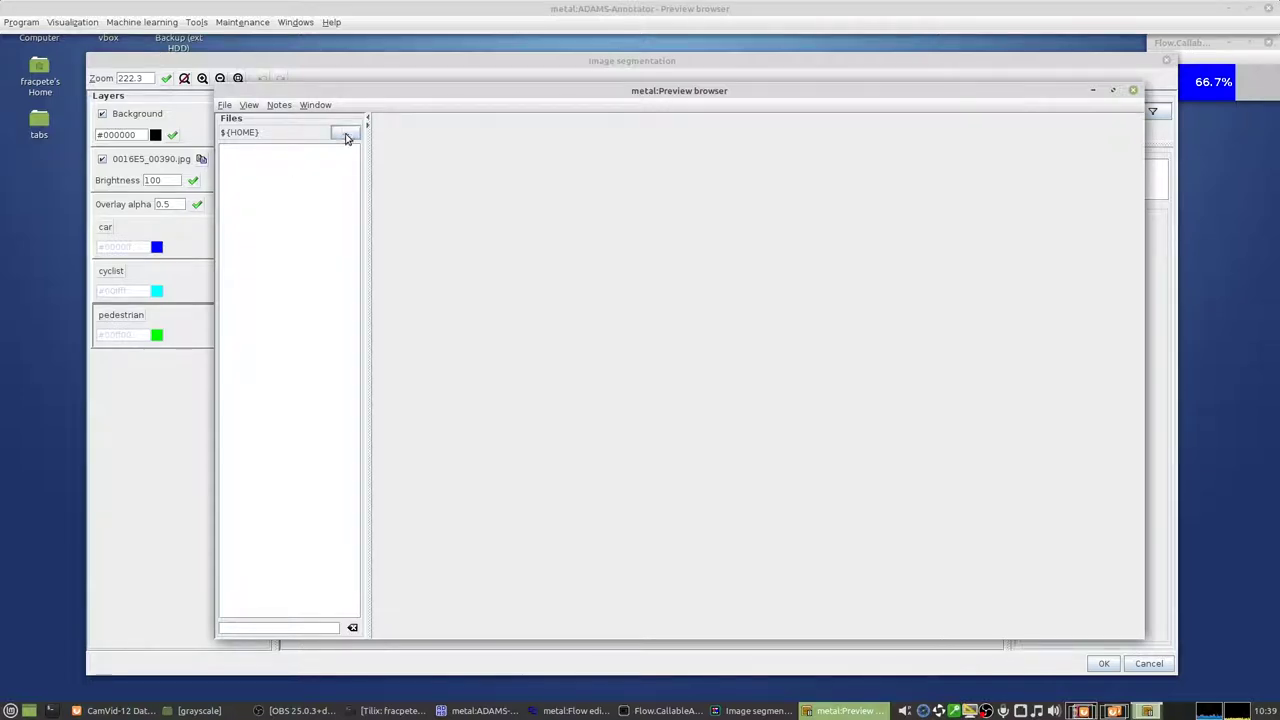
pyautogui.click(344, 134)
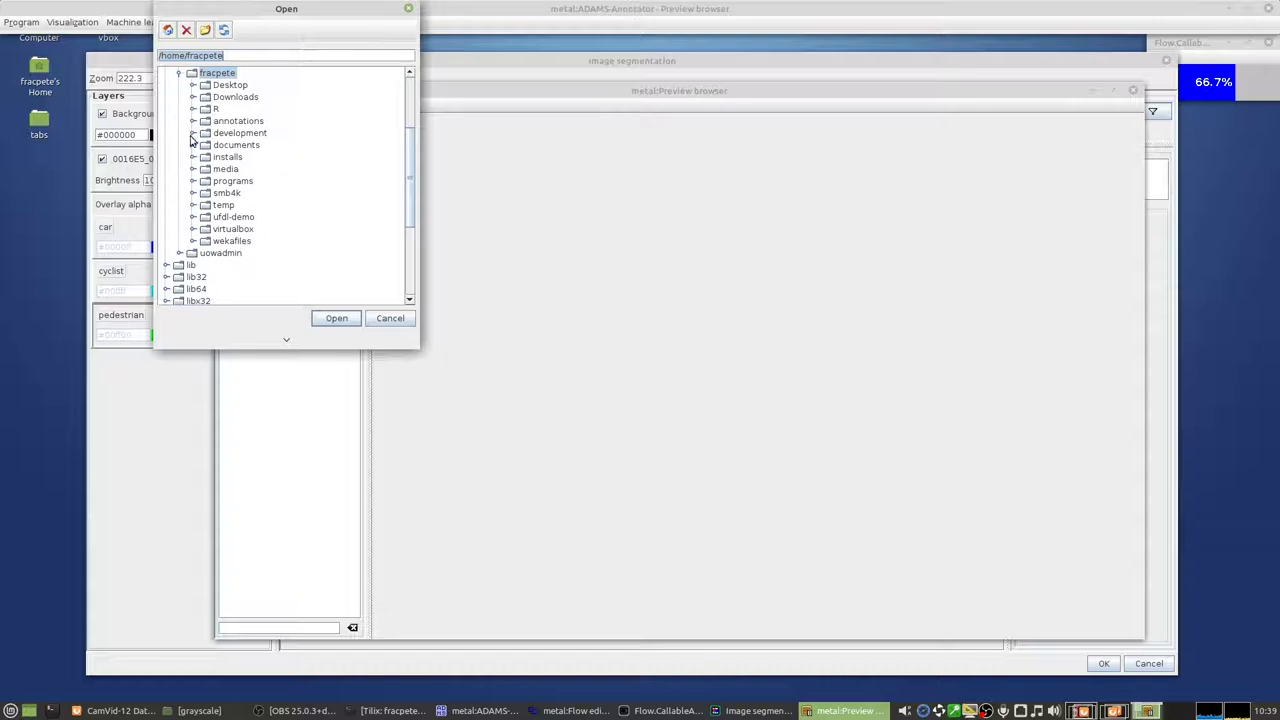
pyautogui.click(193, 121)
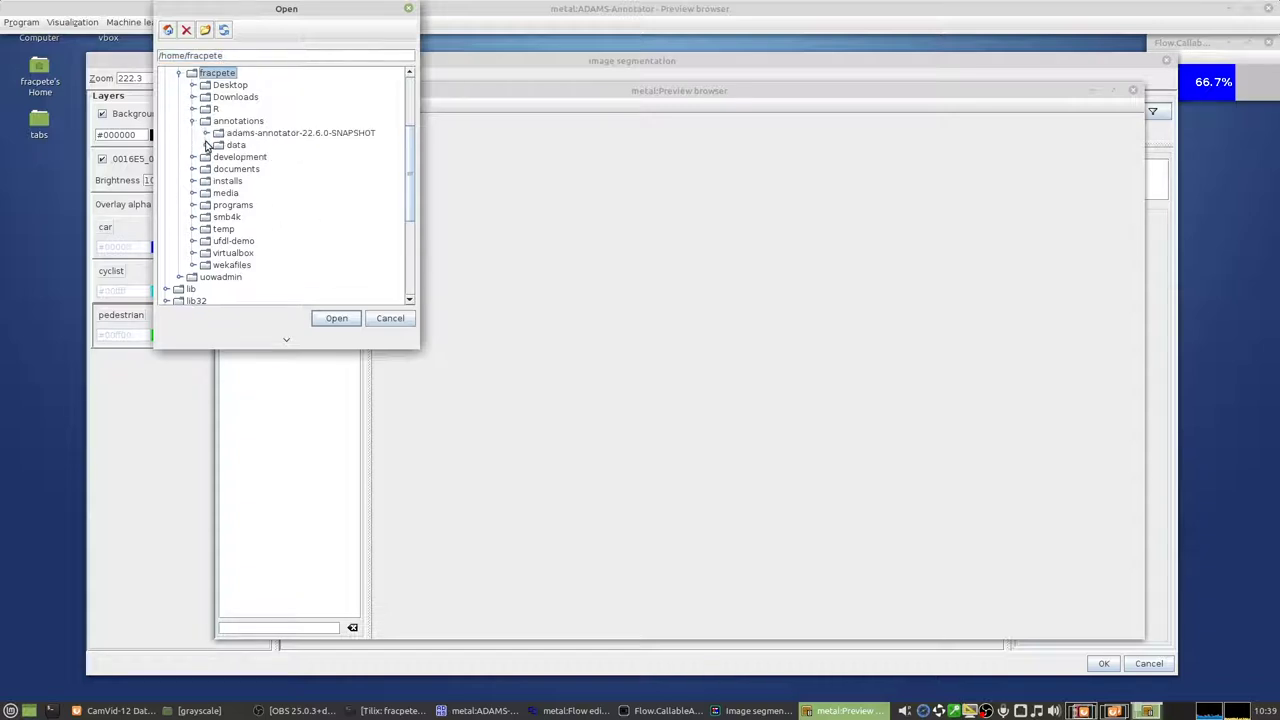
pyautogui.click(206, 145)
pyautogui.click(260, 157)
pyautogui.click(336, 318)
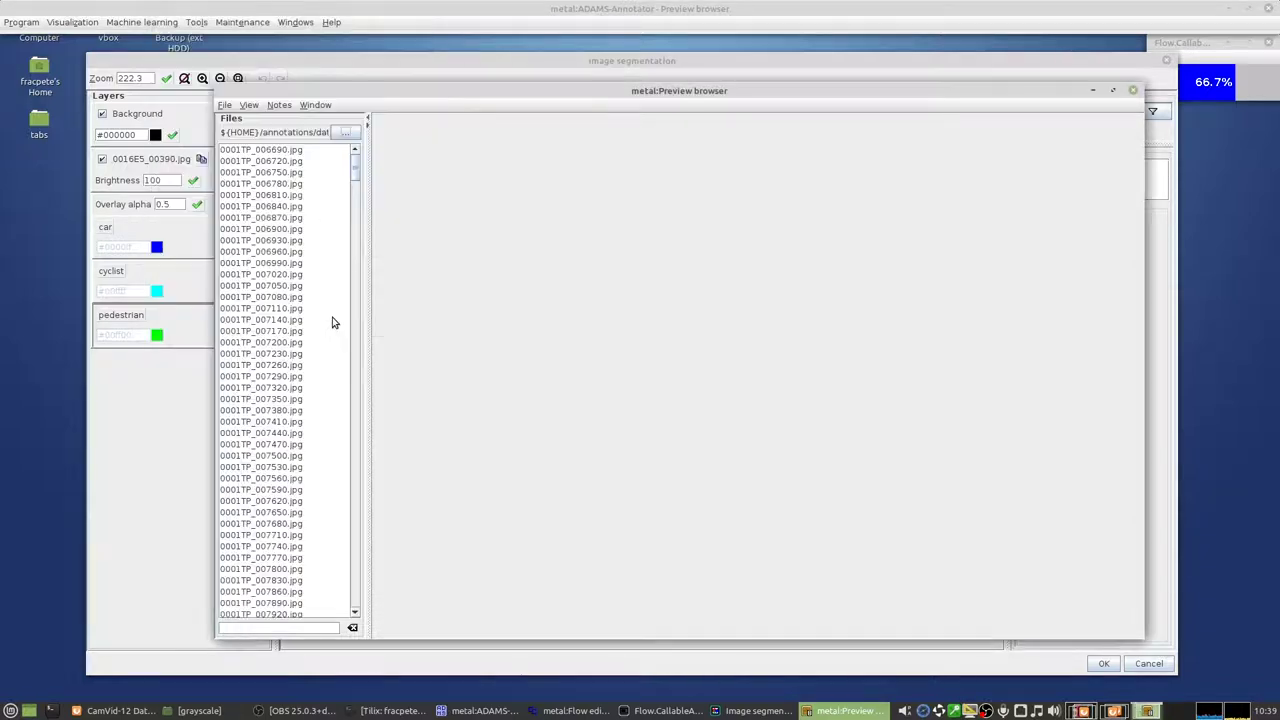
# - Filter the file list by 16E5 and preview 0016E5_00390.jpg with its annotation overlay
pyautogui.click(329, 628)
pyautogui.write('16E5')
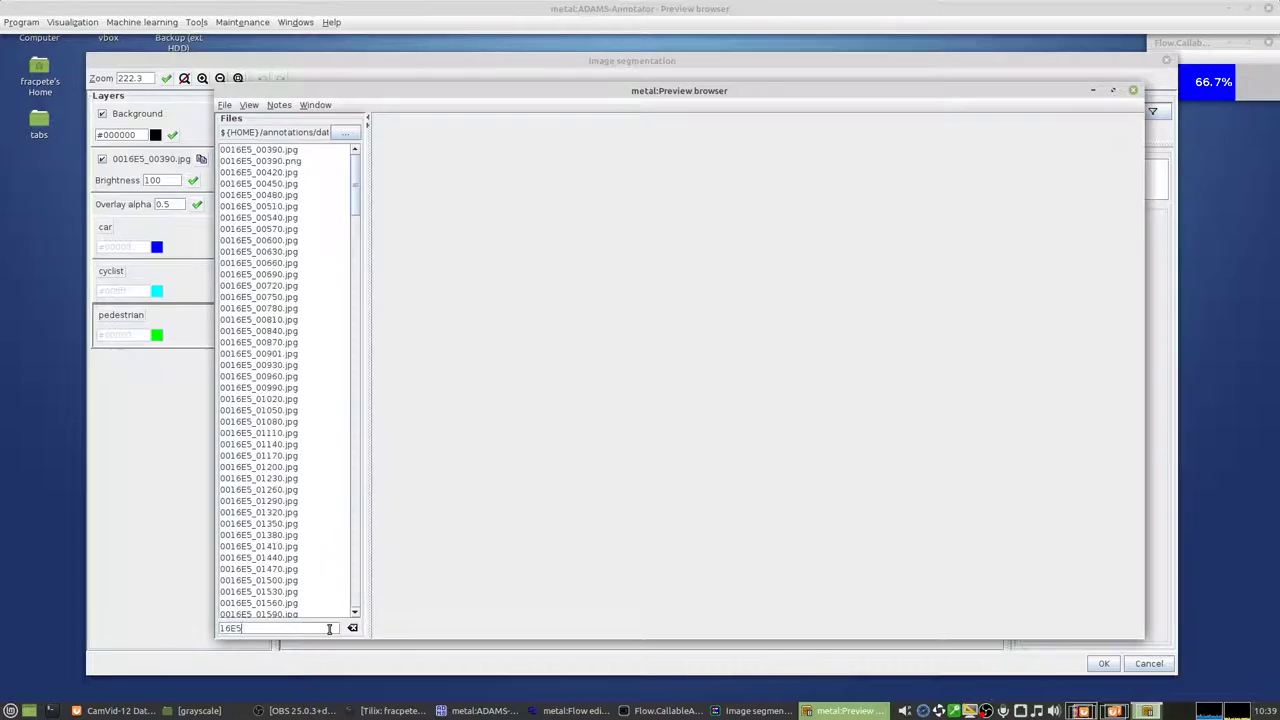
pyautogui.click(291, 152)
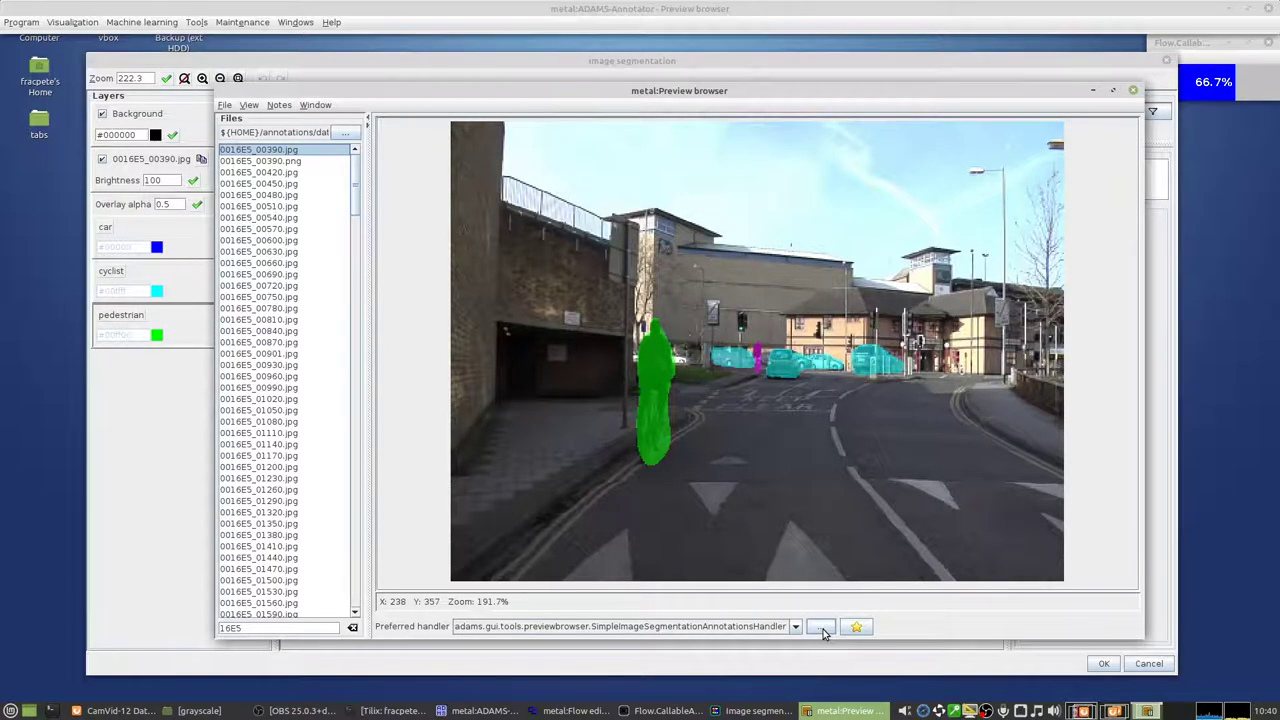
# - Set the segmentation preview handler's colorizer to GrayOrIndexedColorizer with its custom color provider and apply it
pyautogui.click(820, 628)
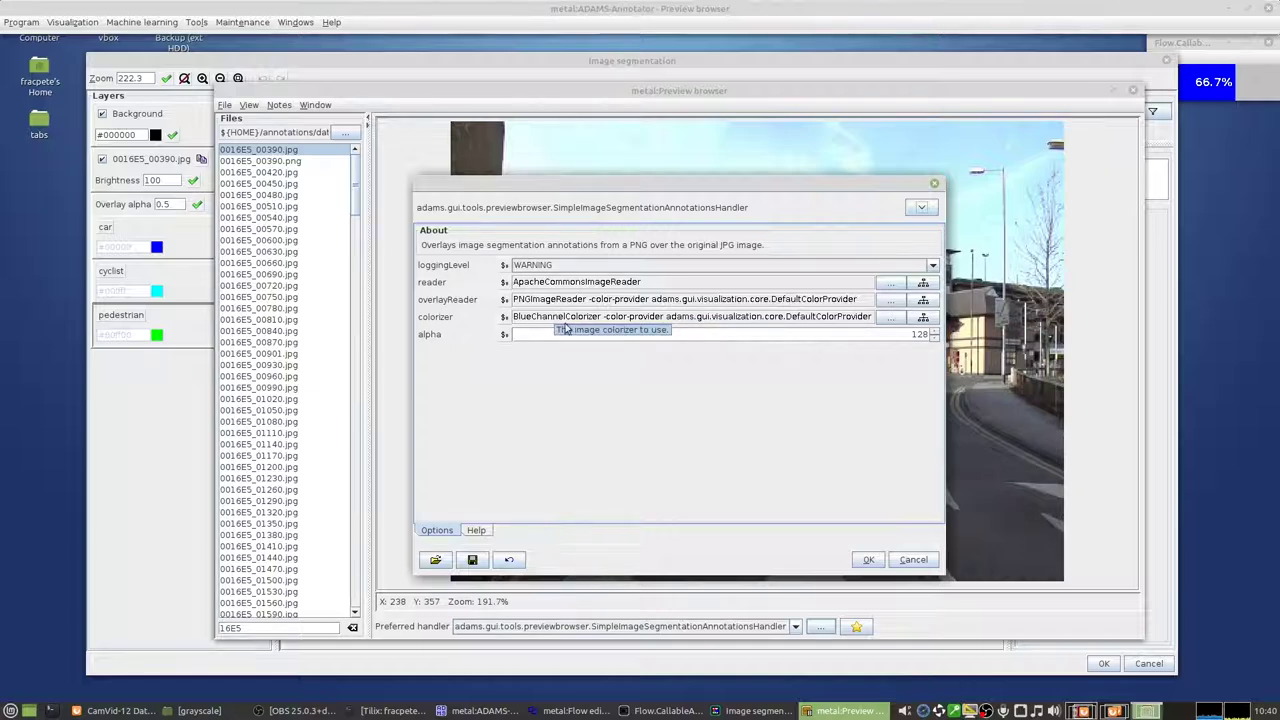
pyautogui.click(657, 322)
pyautogui.click(515, 245)
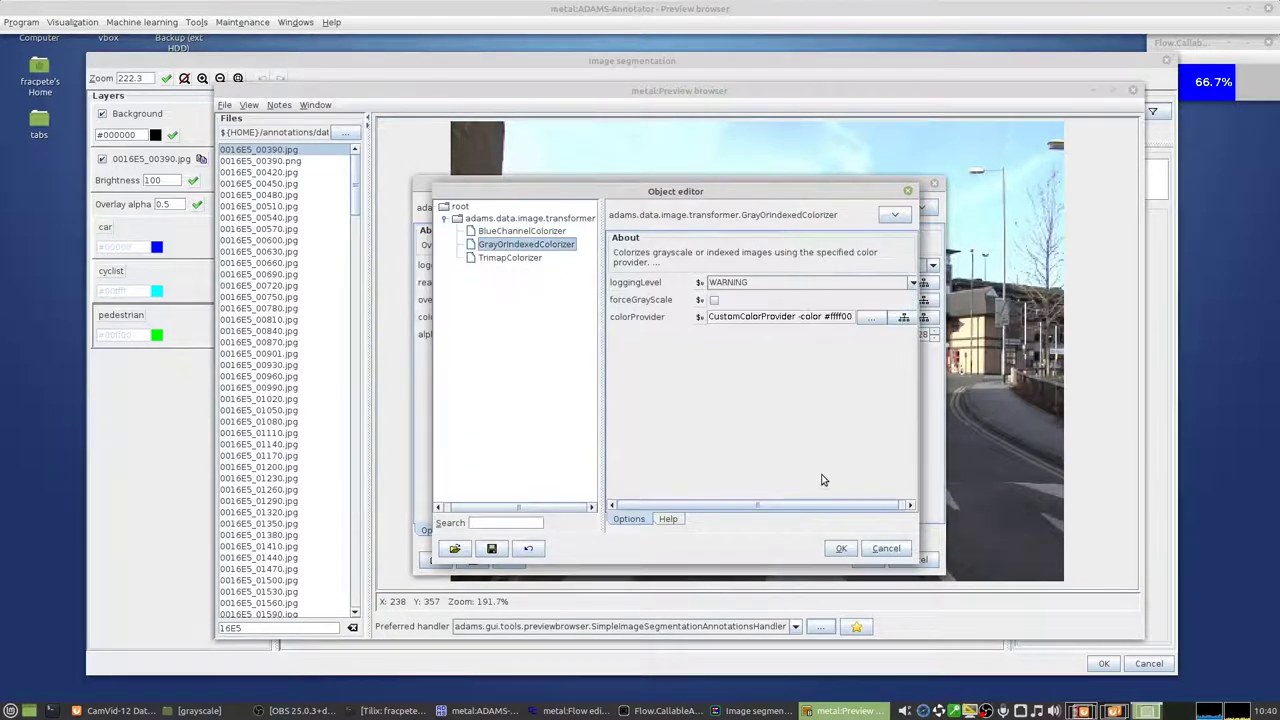
pyautogui.click(843, 549)
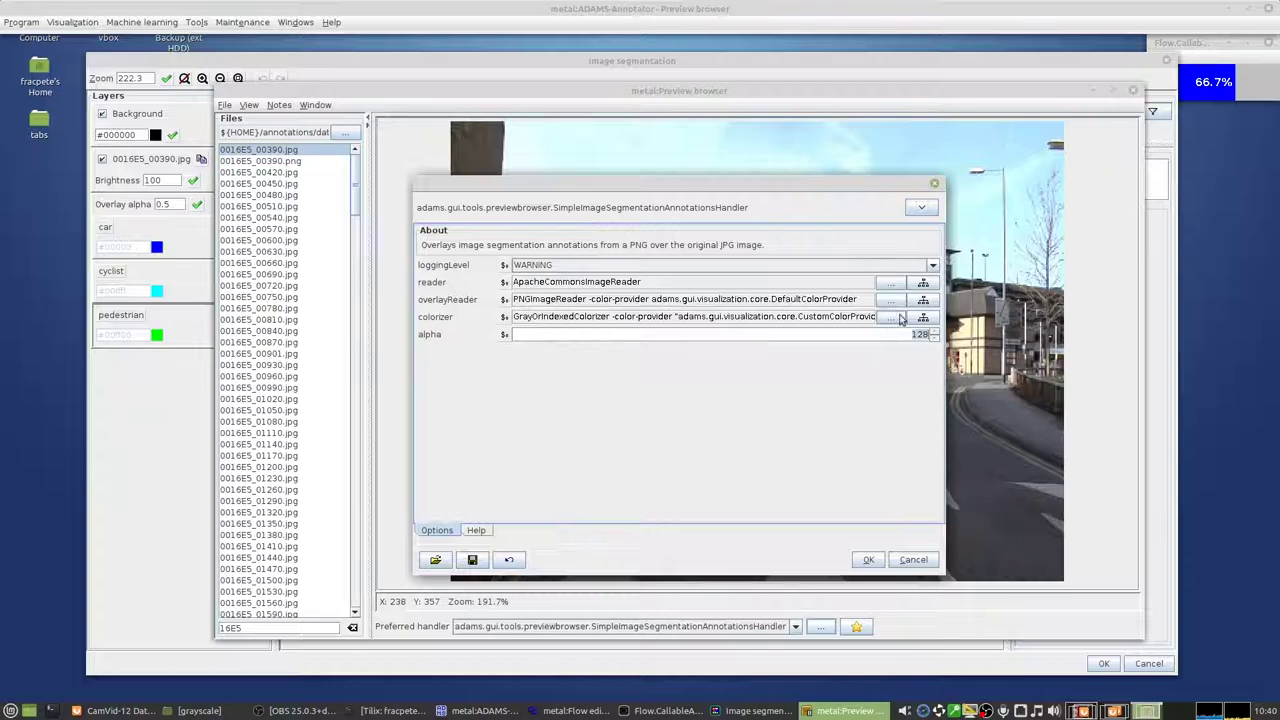
pyautogui.click(868, 560)
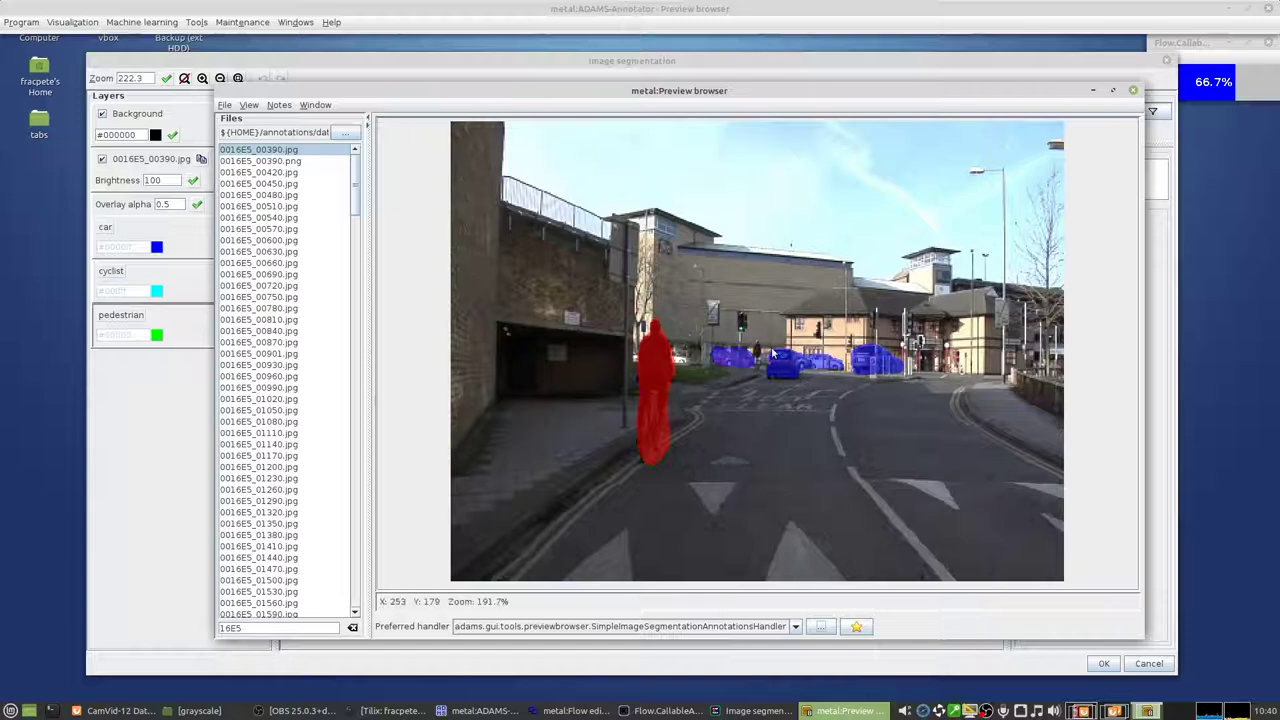
# - Examine the preview handler's colorizer and overlayReader color provider settings without changing them, and close the Preview browser
pyautogui.click(820, 627)
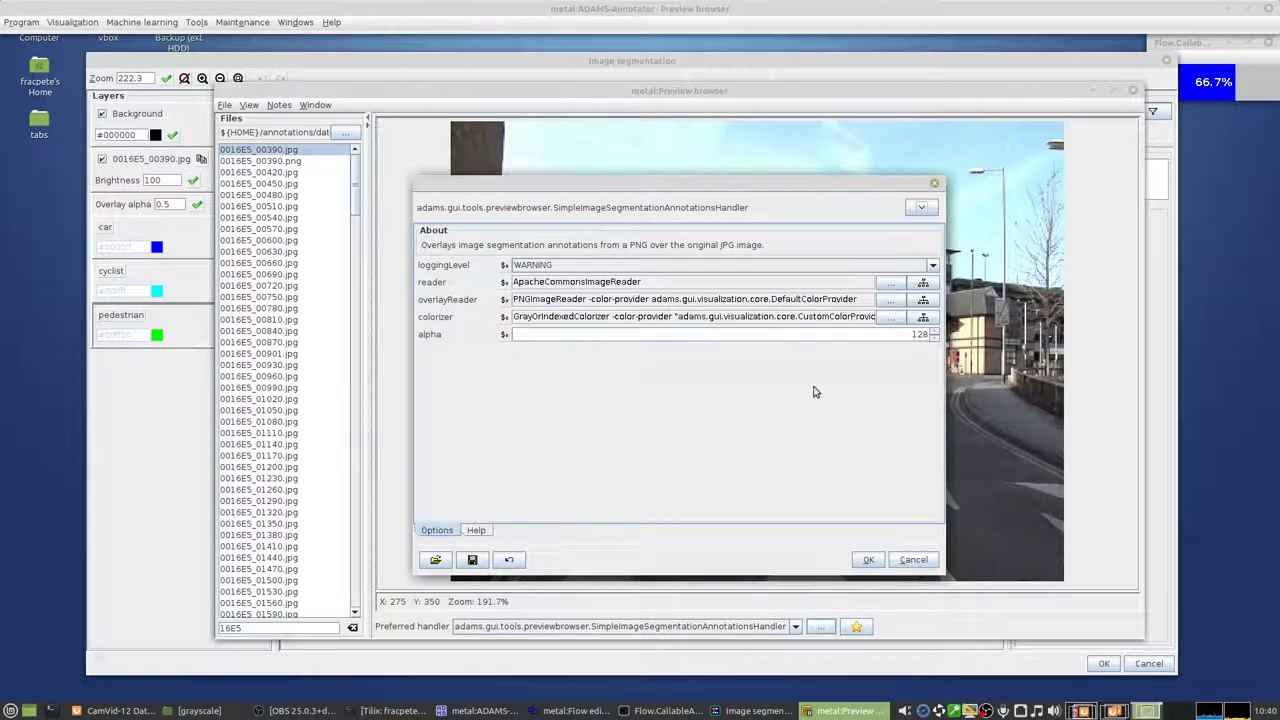
pyautogui.click(779, 317)
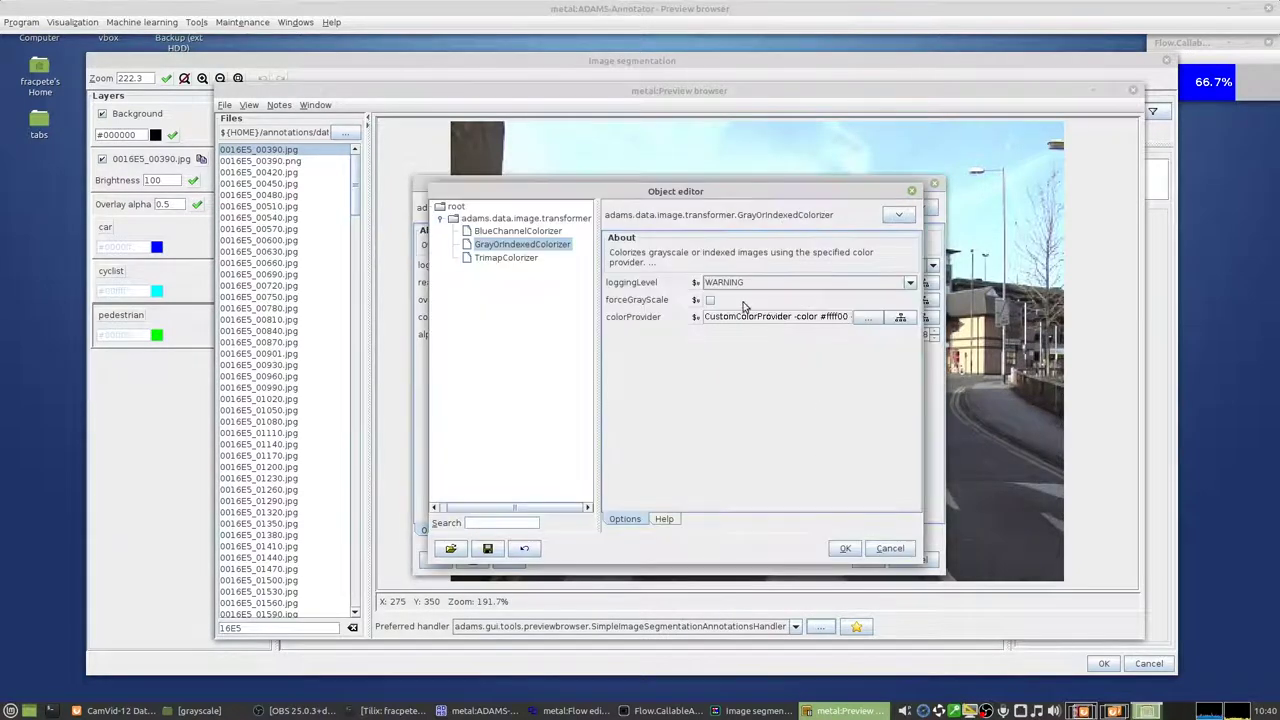
pyautogui.click(890, 548)
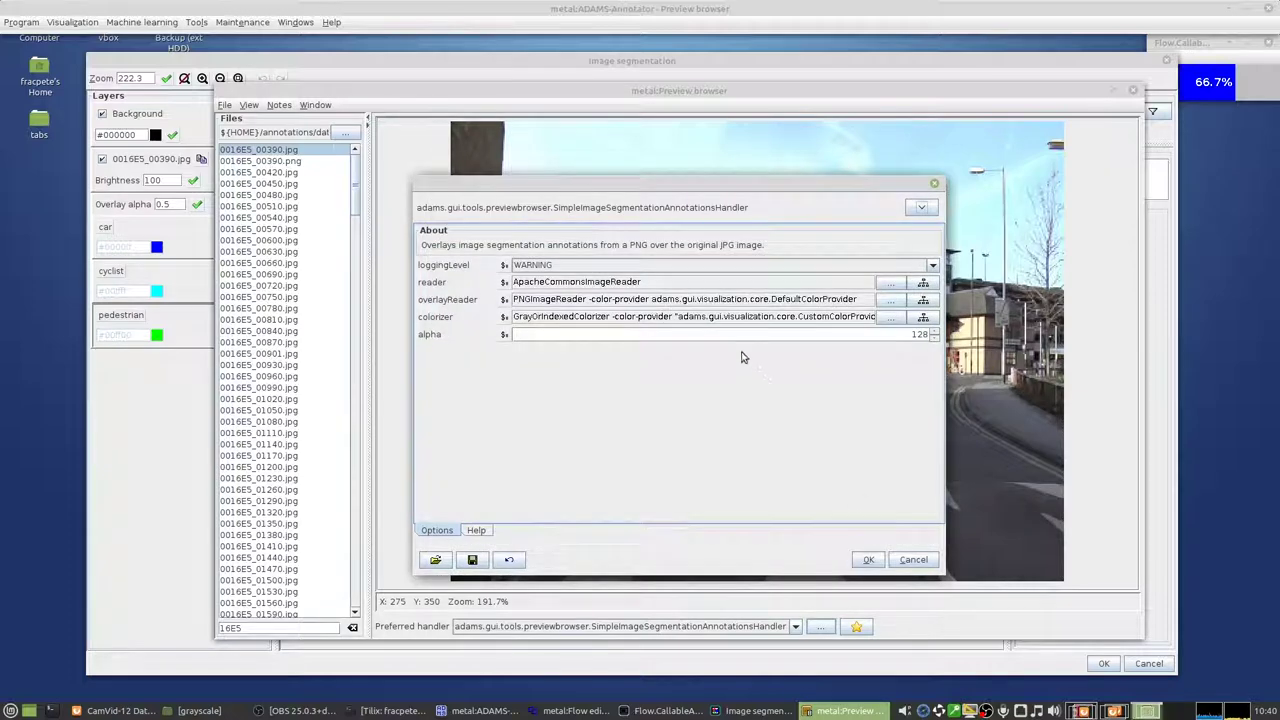
pyautogui.click(705, 300)
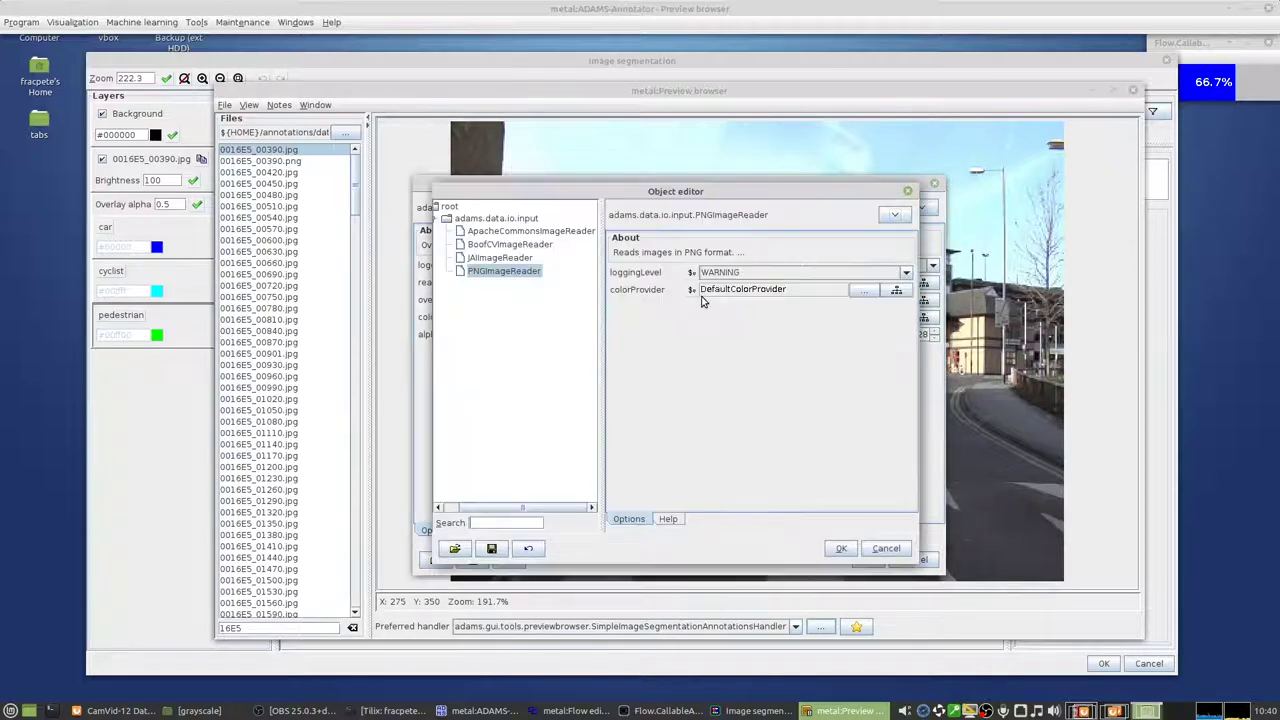
pyautogui.click(887, 548)
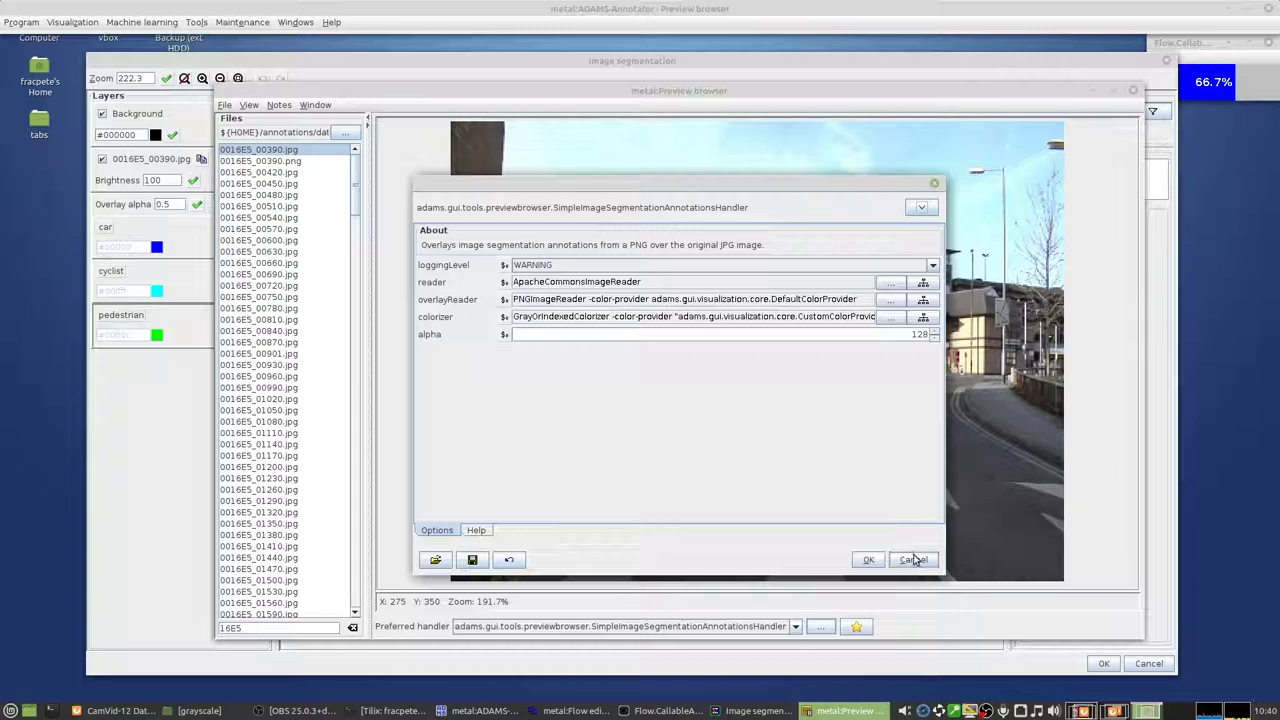
pyautogui.click(913, 559)
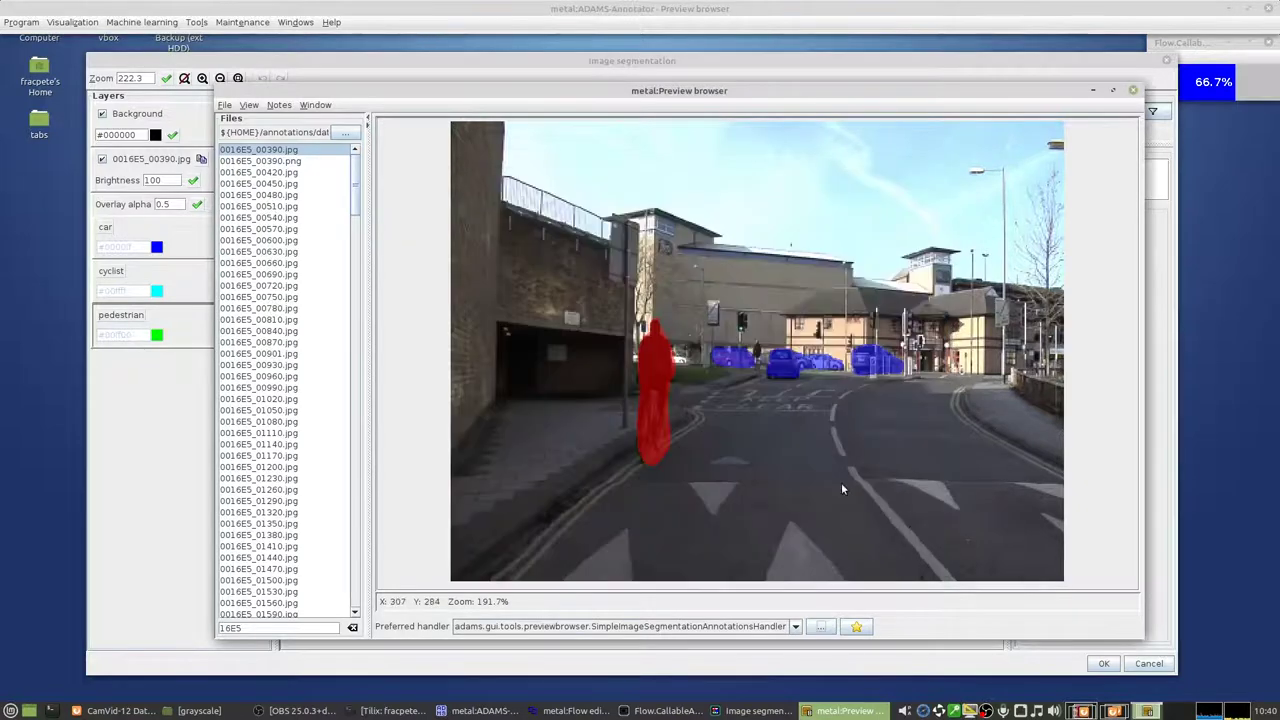
pyautogui.click(1133, 90)
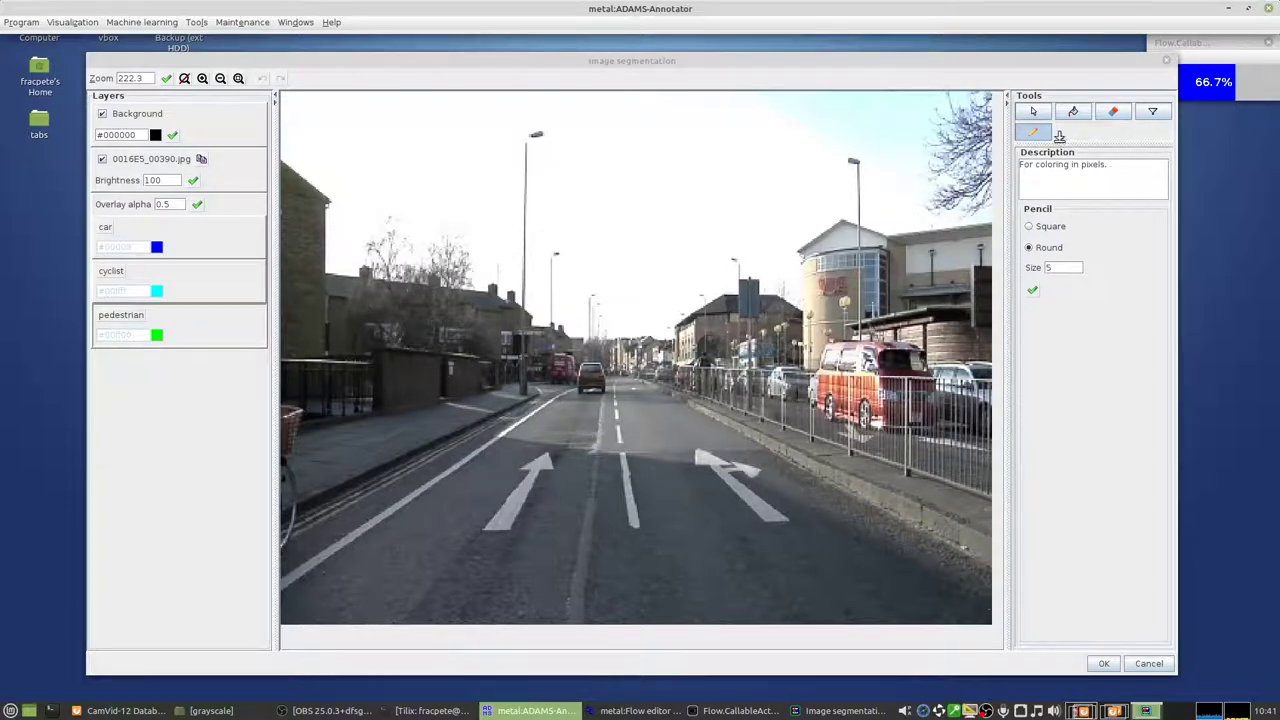
# - Outline the road and parked vehicles on the pedestrian layer with a round size 9 pencil, and switch to foreground Bucket fill
pyautogui.click(1050, 267)
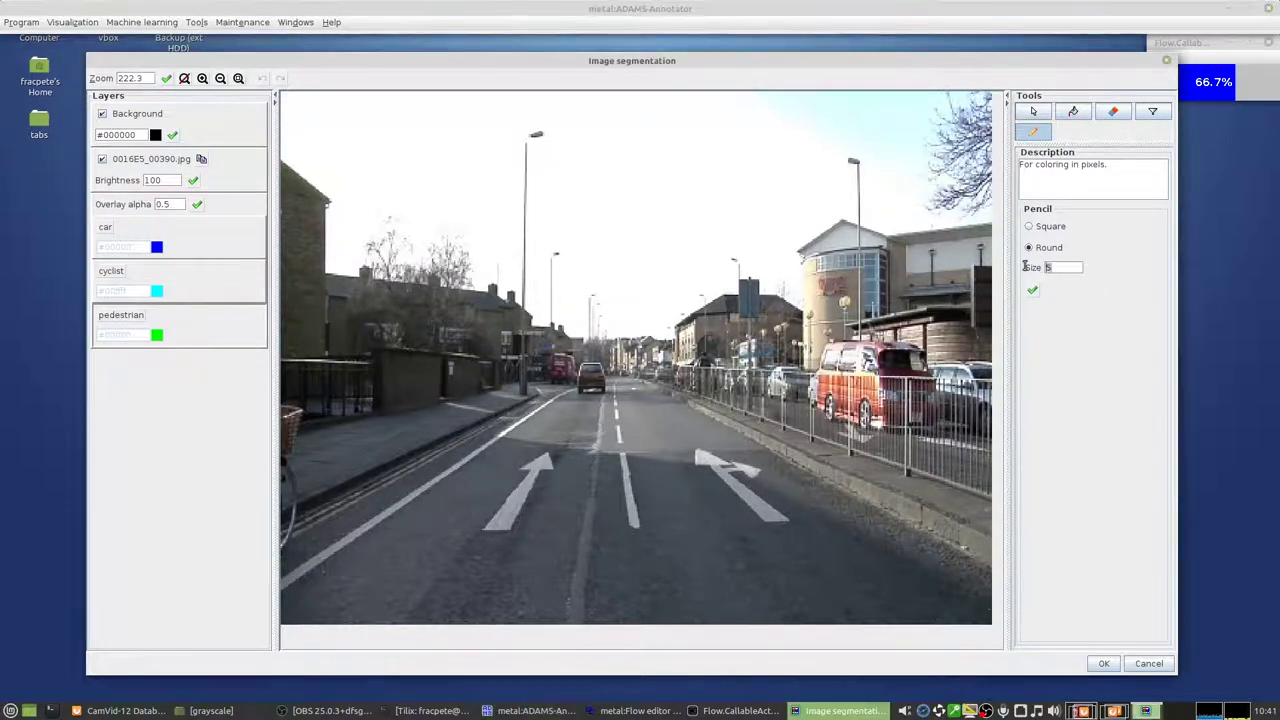
pyautogui.write('9')
pyautogui.moveTo(585, 370)
pyautogui.mouseDown()
pyautogui.moveTo(586, 400)
pyautogui.moveTo(612, 382)
pyautogui.moveTo(590, 365)
pyautogui.mouseUp()
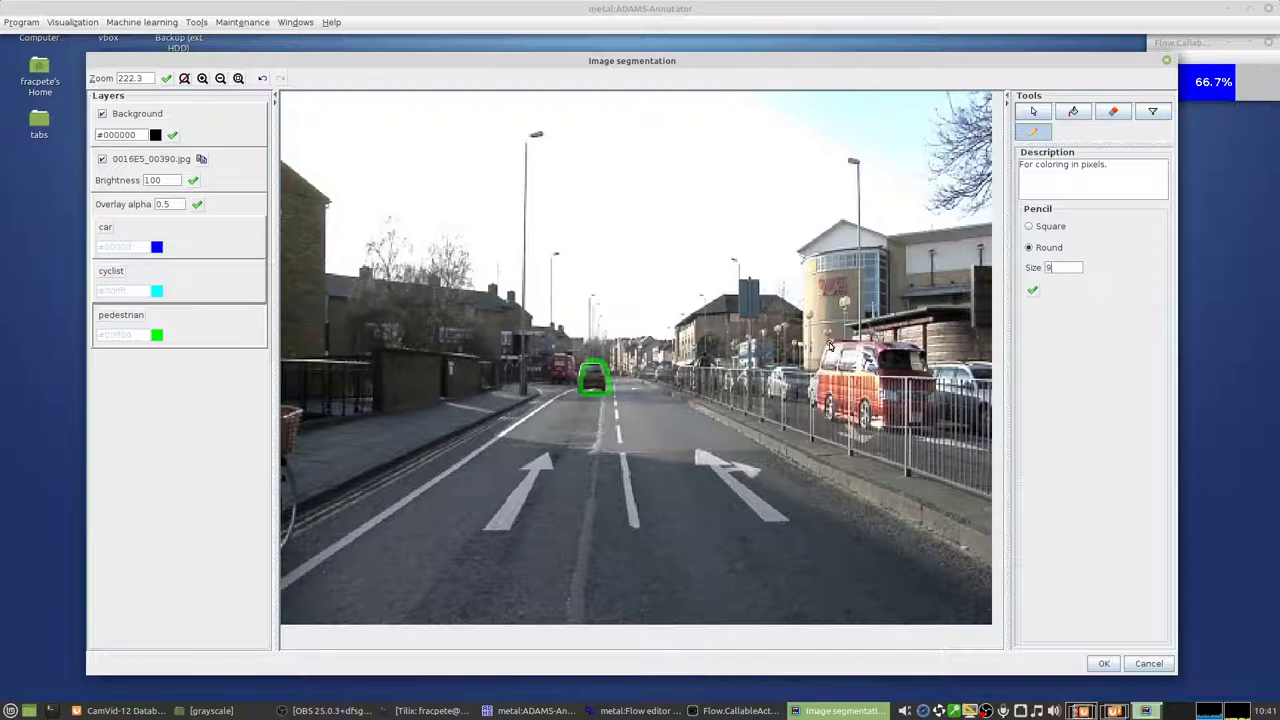
pyautogui.moveTo(830, 346)
pyautogui.mouseDown()
pyautogui.moveTo(814, 392)
pyautogui.moveTo(862, 418)
pyautogui.moveTo(936, 428)
pyautogui.moveTo(928, 350)
pyautogui.moveTo(828, 346)
pyautogui.mouseUp()
pyautogui.moveTo(990, 388)
pyautogui.mouseDown()
pyautogui.moveTo(990, 445)
pyautogui.moveTo(990, 366)
pyautogui.moveTo(990, 438)
pyautogui.moveTo(928, 428)
pyautogui.mouseUp()
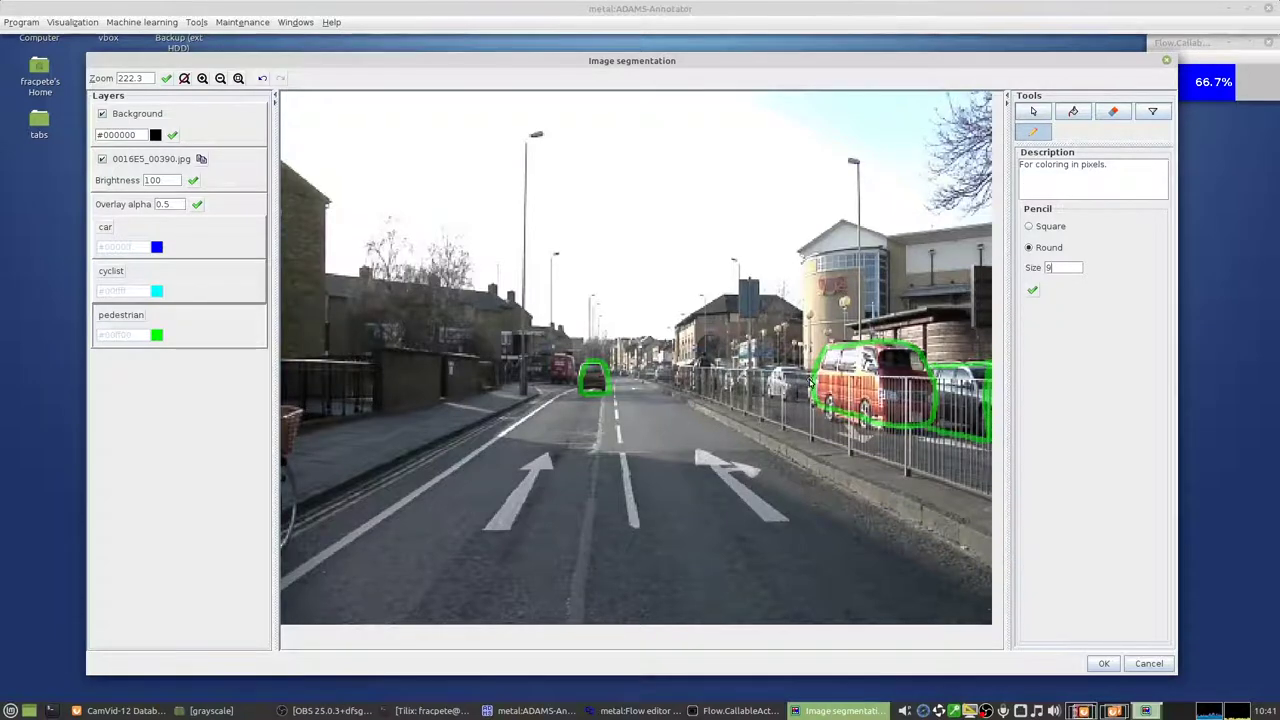
pyautogui.moveTo(814, 378)
pyautogui.mouseDown()
pyautogui.moveTo(662, 366)
pyautogui.moveTo(653, 380)
pyautogui.moveTo(806, 396)
pyautogui.mouseUp()
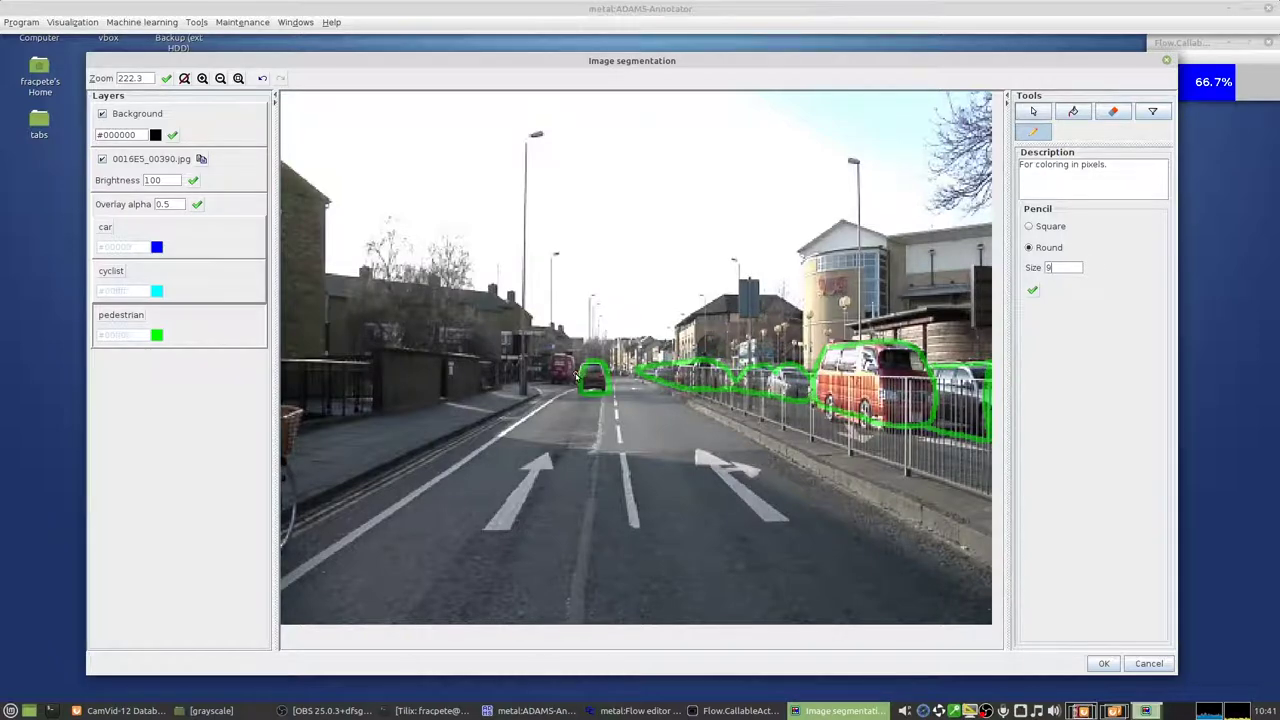
pyautogui.moveTo(577, 373)
pyautogui.mouseDown()
pyautogui.moveTo(550, 358)
pyautogui.moveTo(587, 392)
pyautogui.mouseUp()
pyautogui.click(1073, 111)
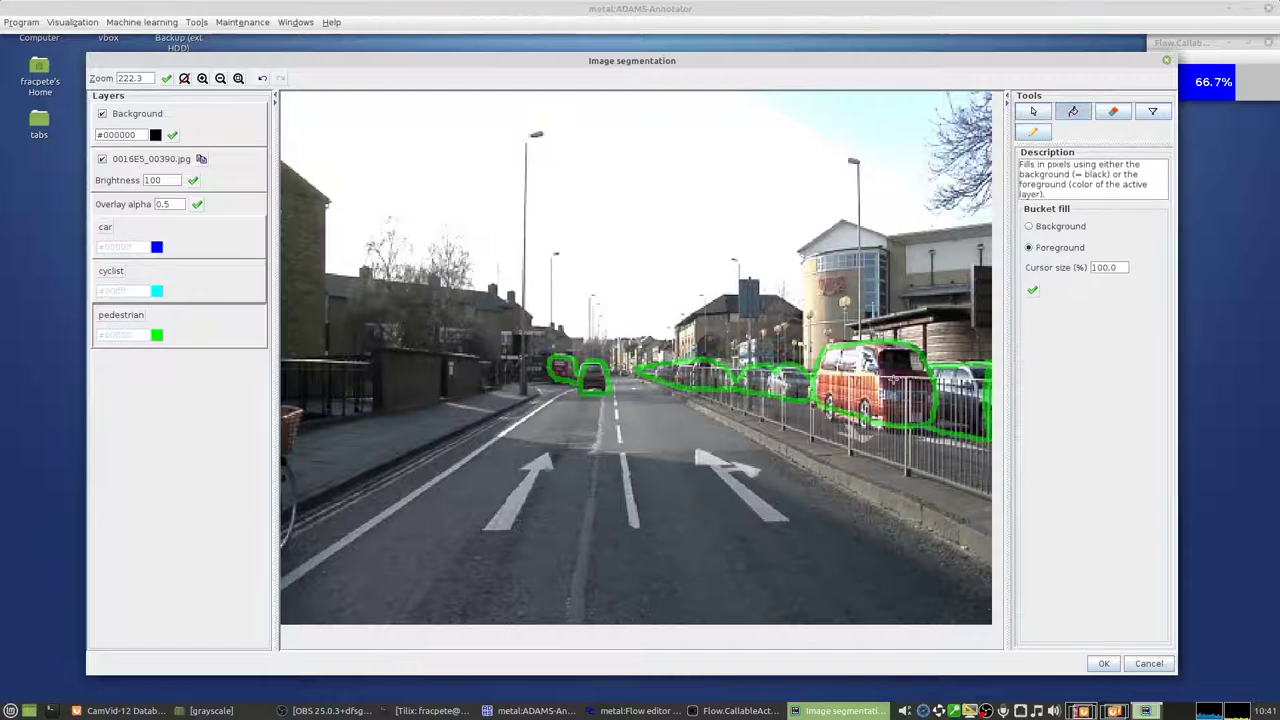
pyautogui.click(963, 383)
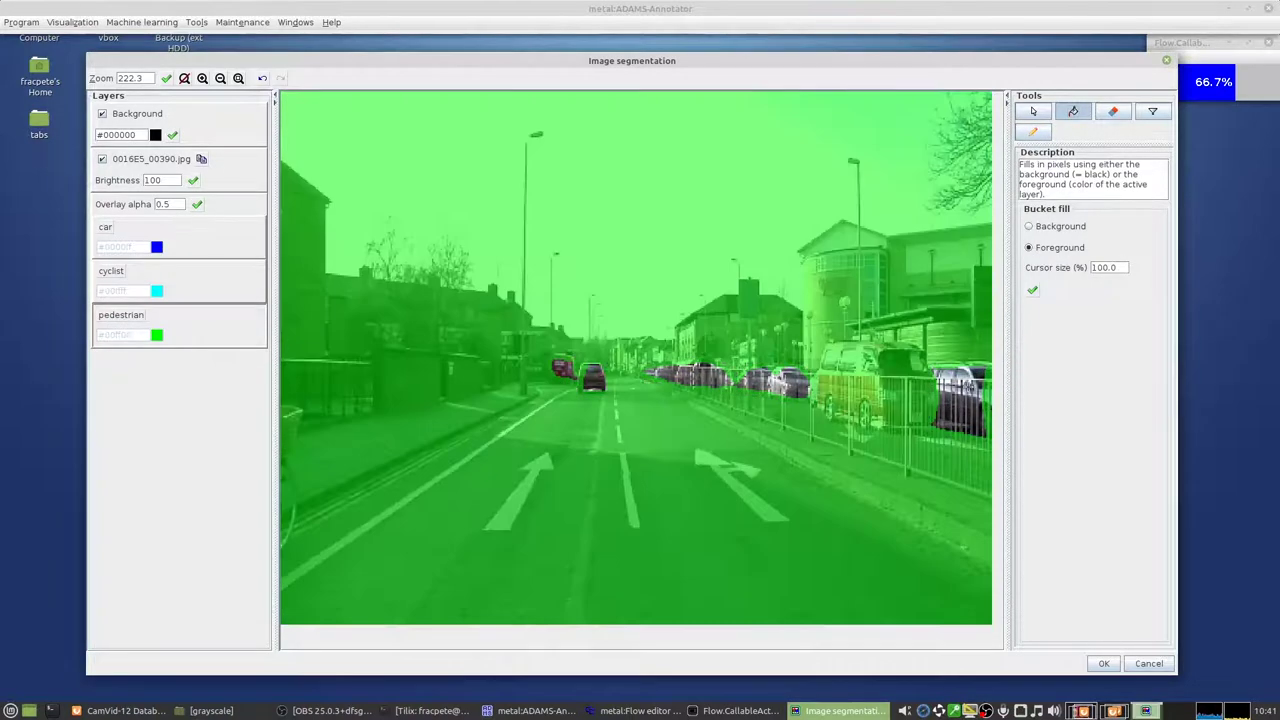
pyautogui.click(261, 79)
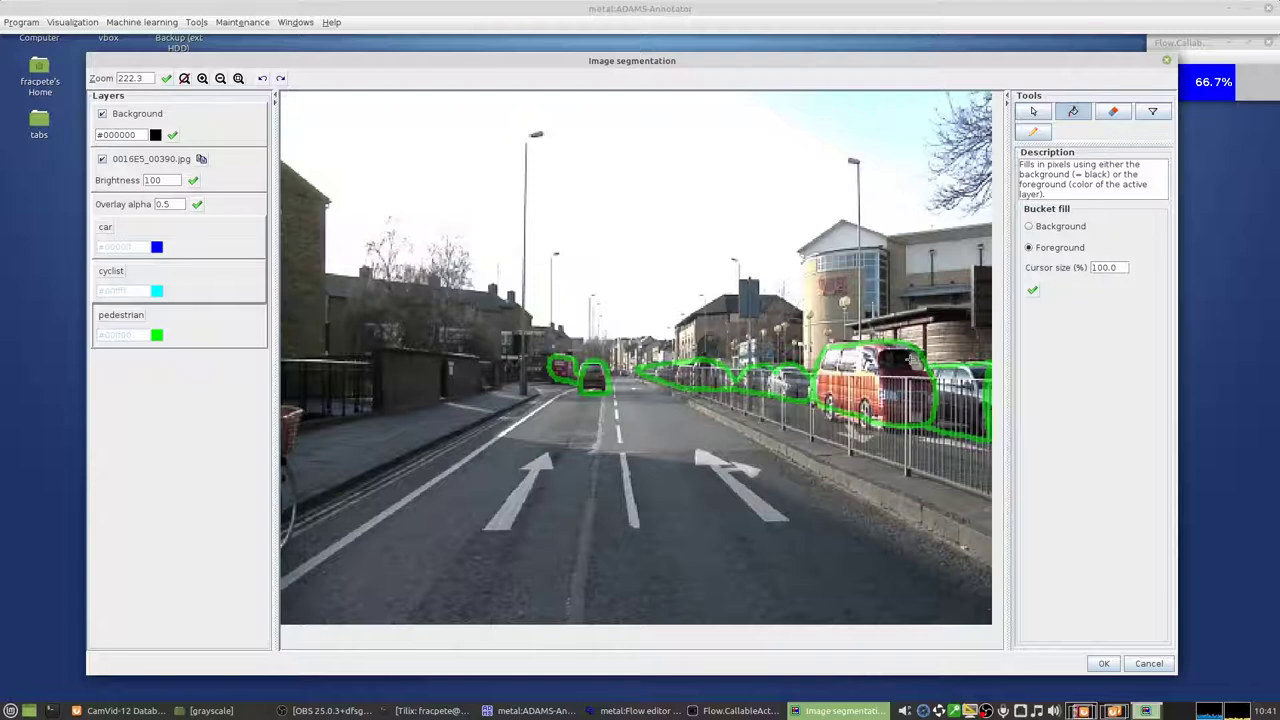
pyautogui.click(908, 358)
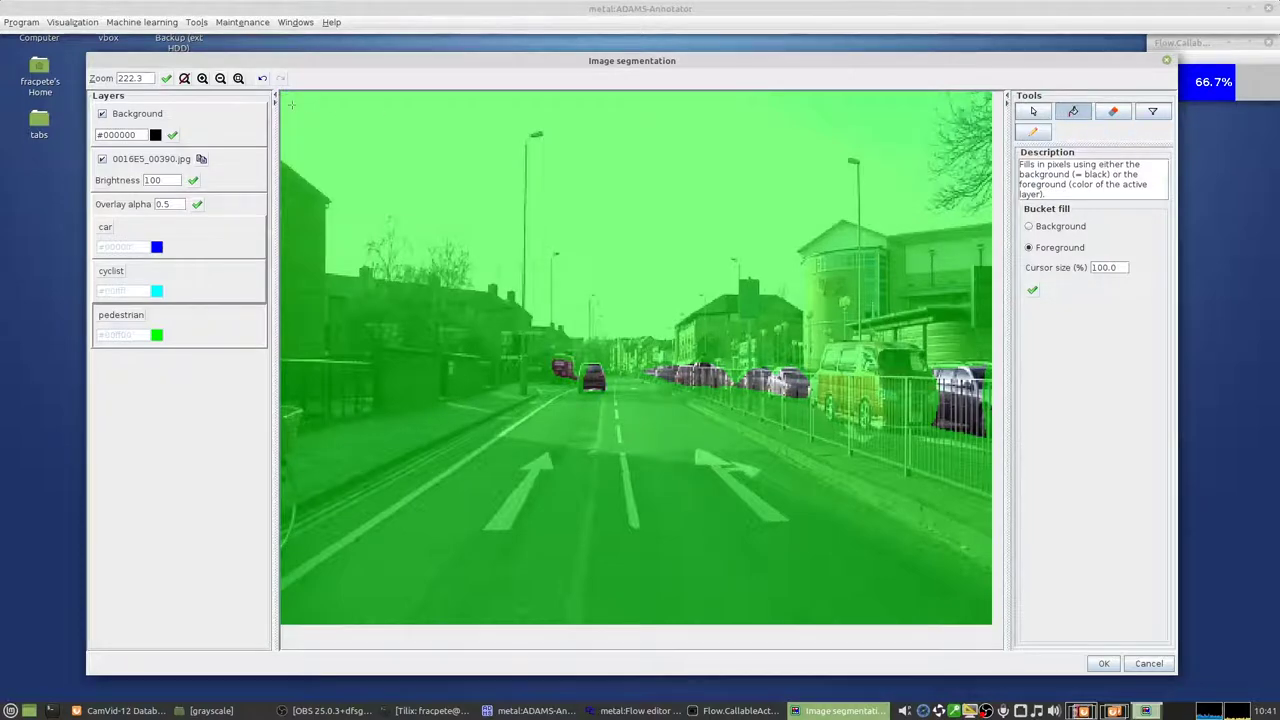
pyautogui.click(262, 78)
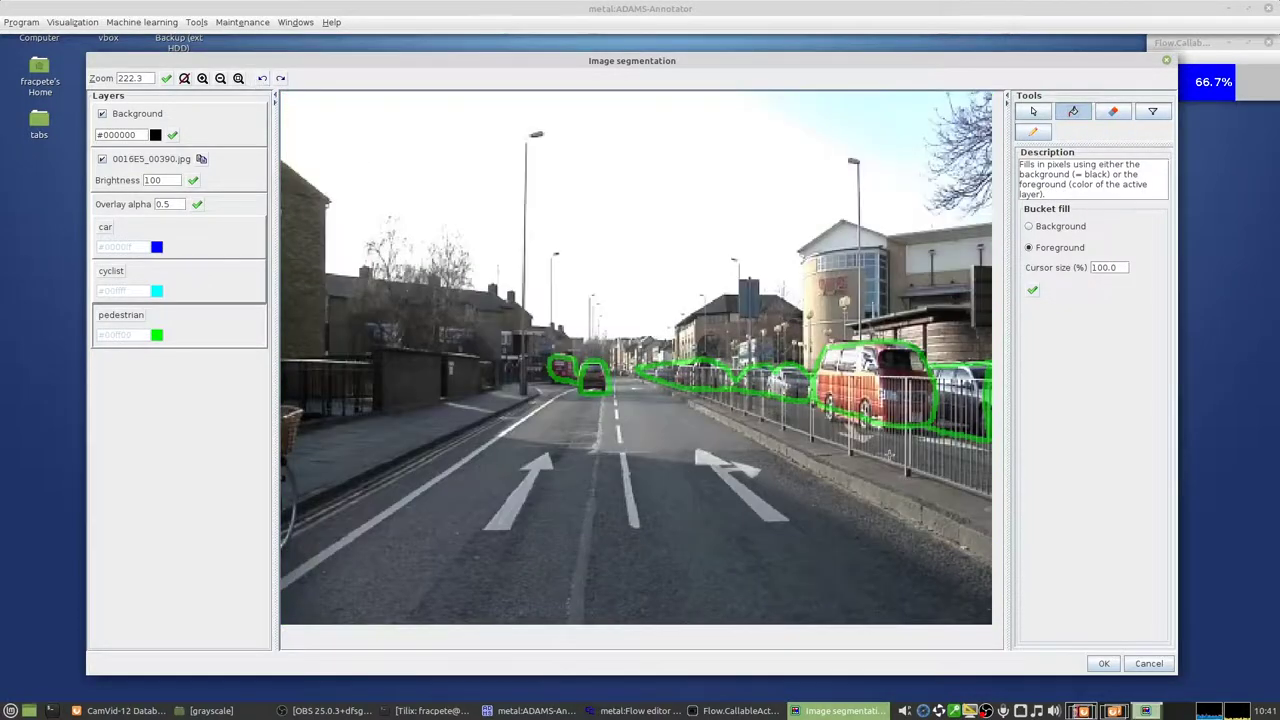
# - Fill all outlined vehicles, including the orange van and parked cars, with the pedestrian layer's foreground color and accept the annotation
pyautogui.click(964, 374)
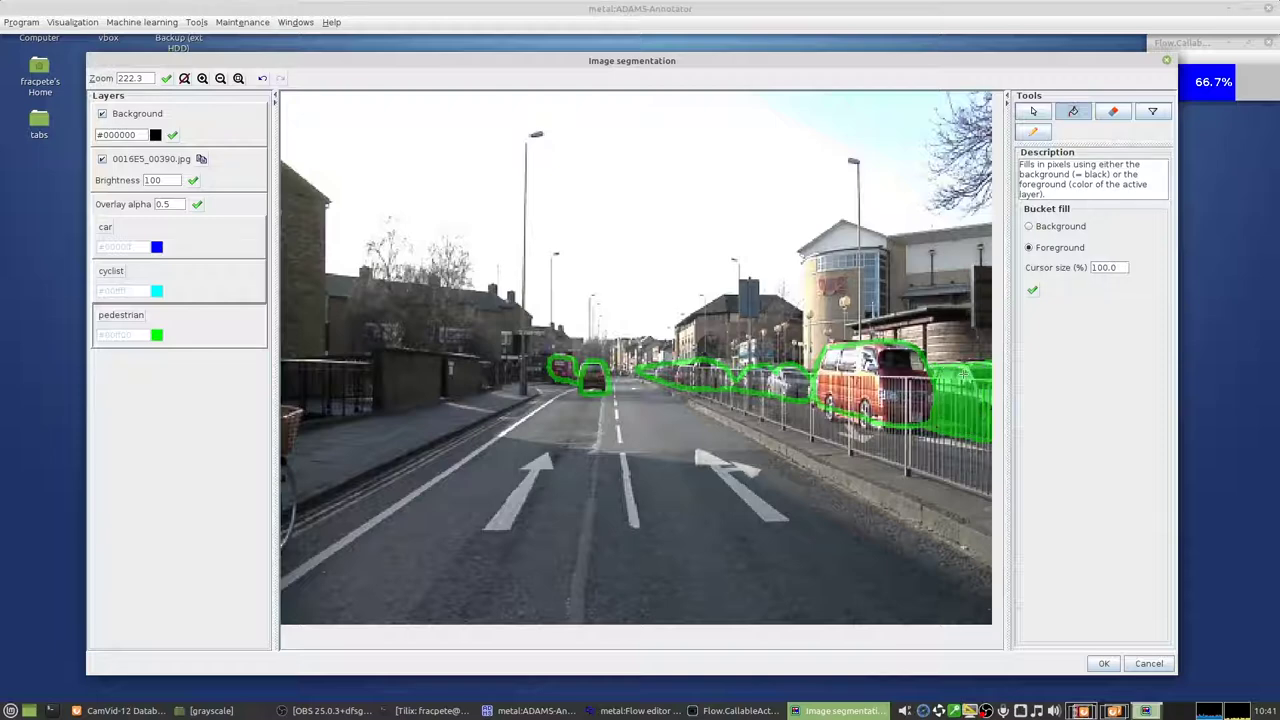
pyautogui.click(781, 378)
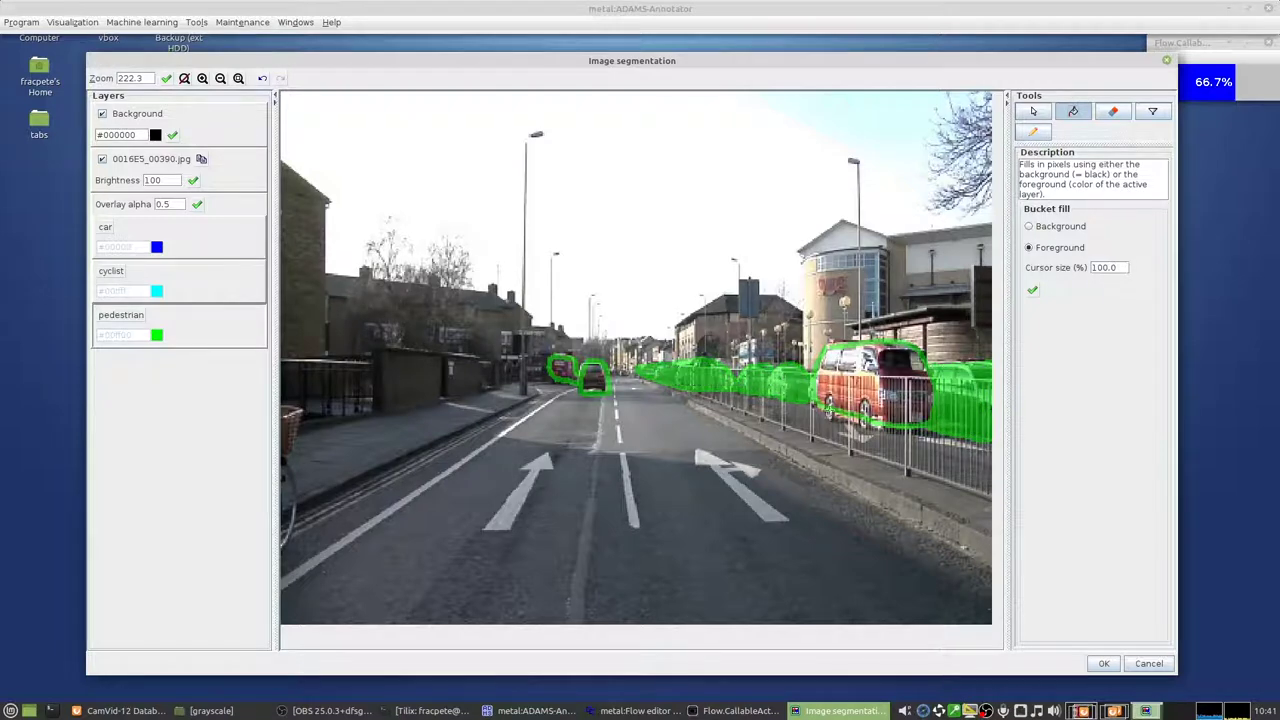
pyautogui.scroll(1, 838, 357)
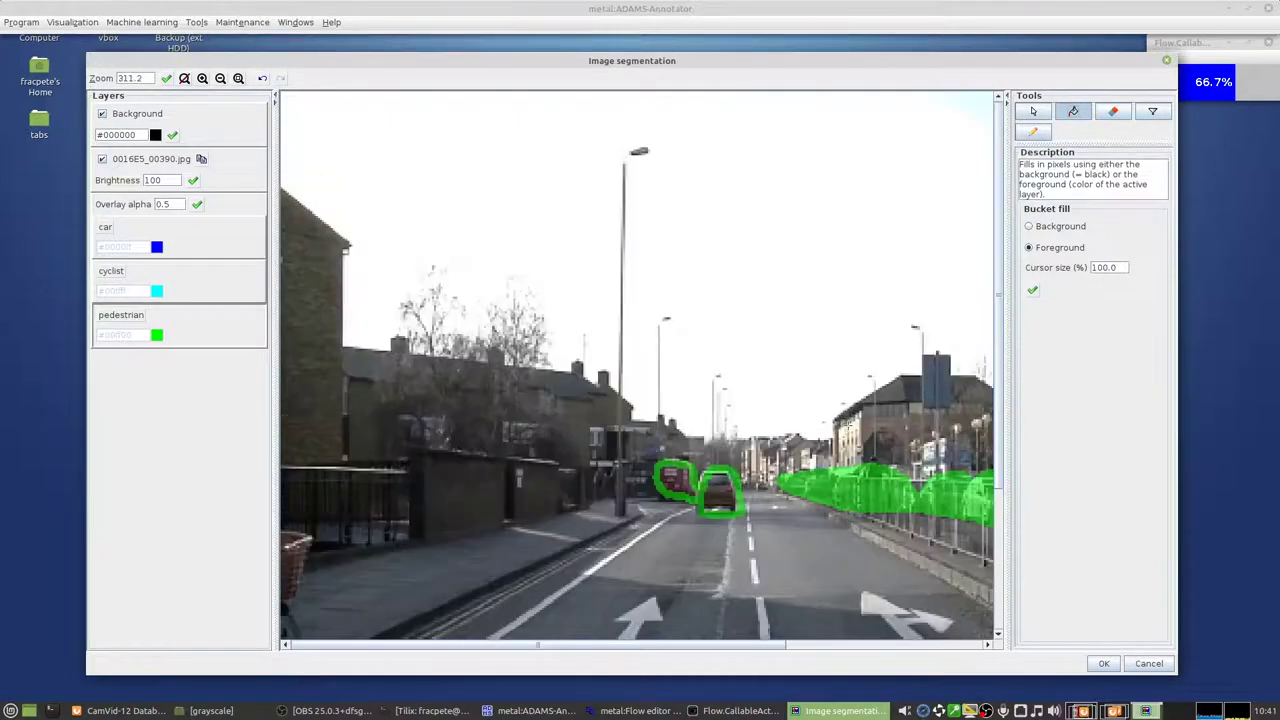
pyautogui.hscroll(3, 703, 651)
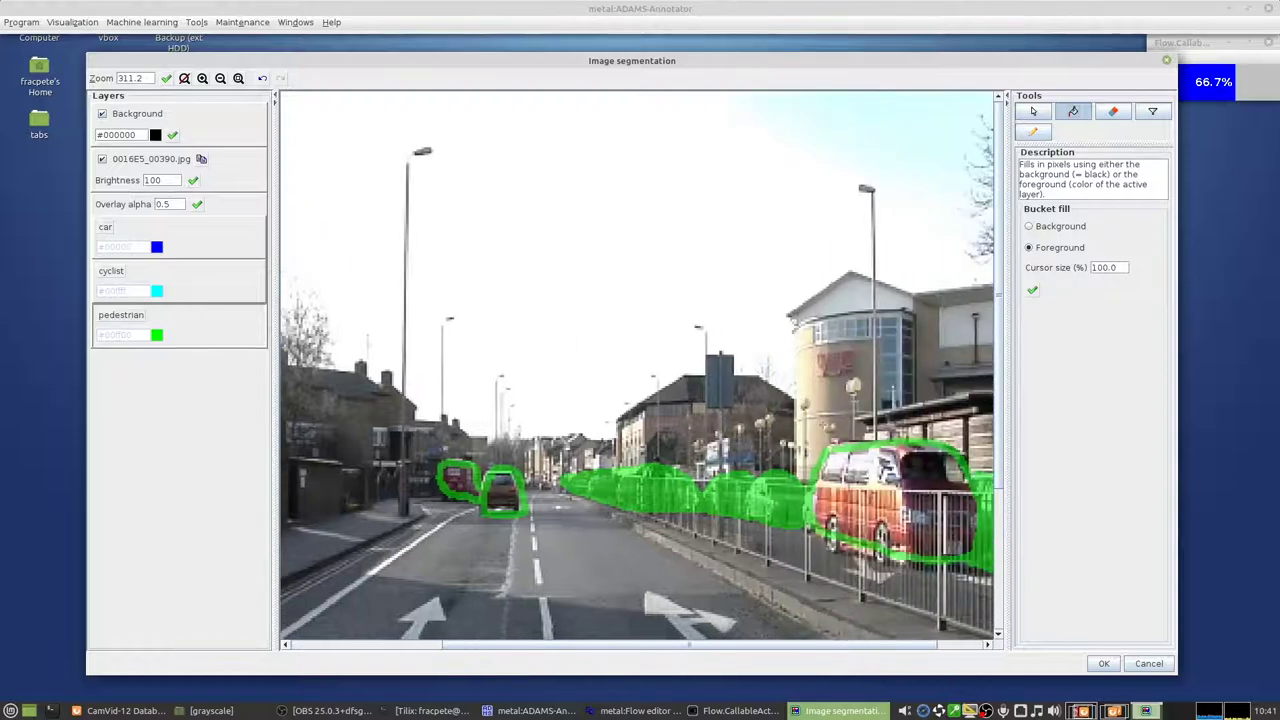
pyautogui.click(1033, 133)
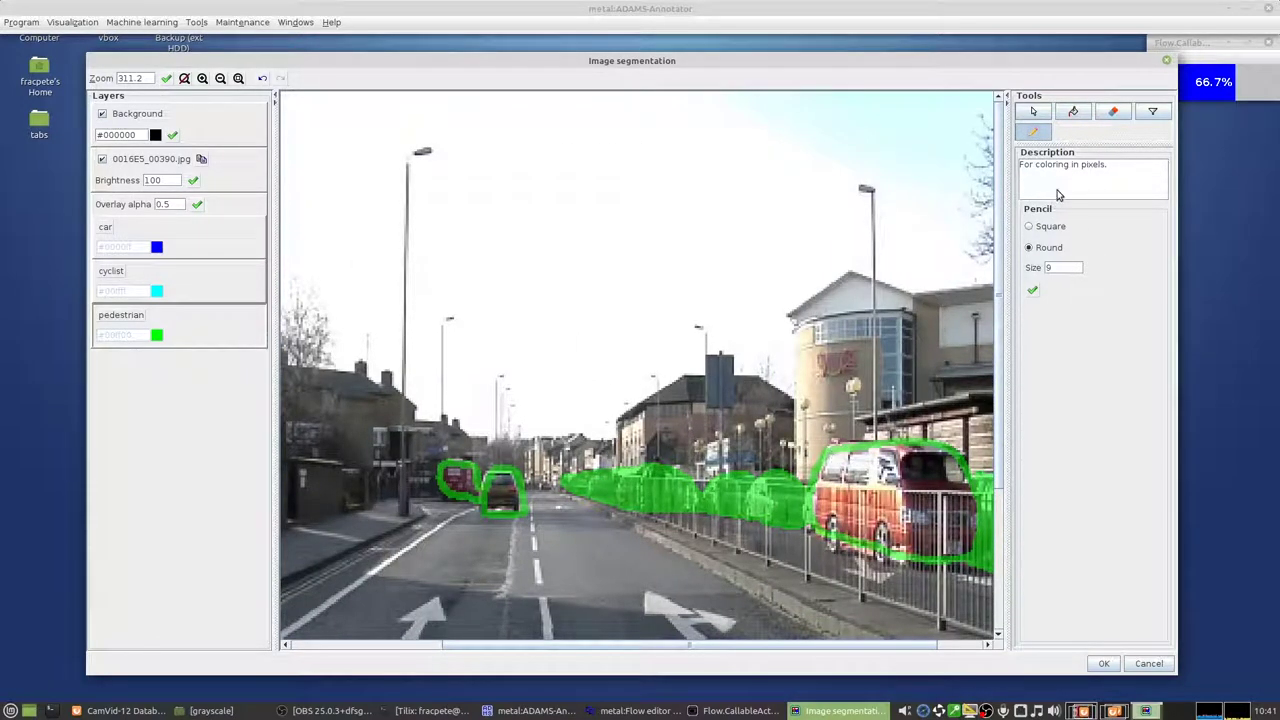
pyautogui.click(1073, 111)
pyautogui.click(865, 463)
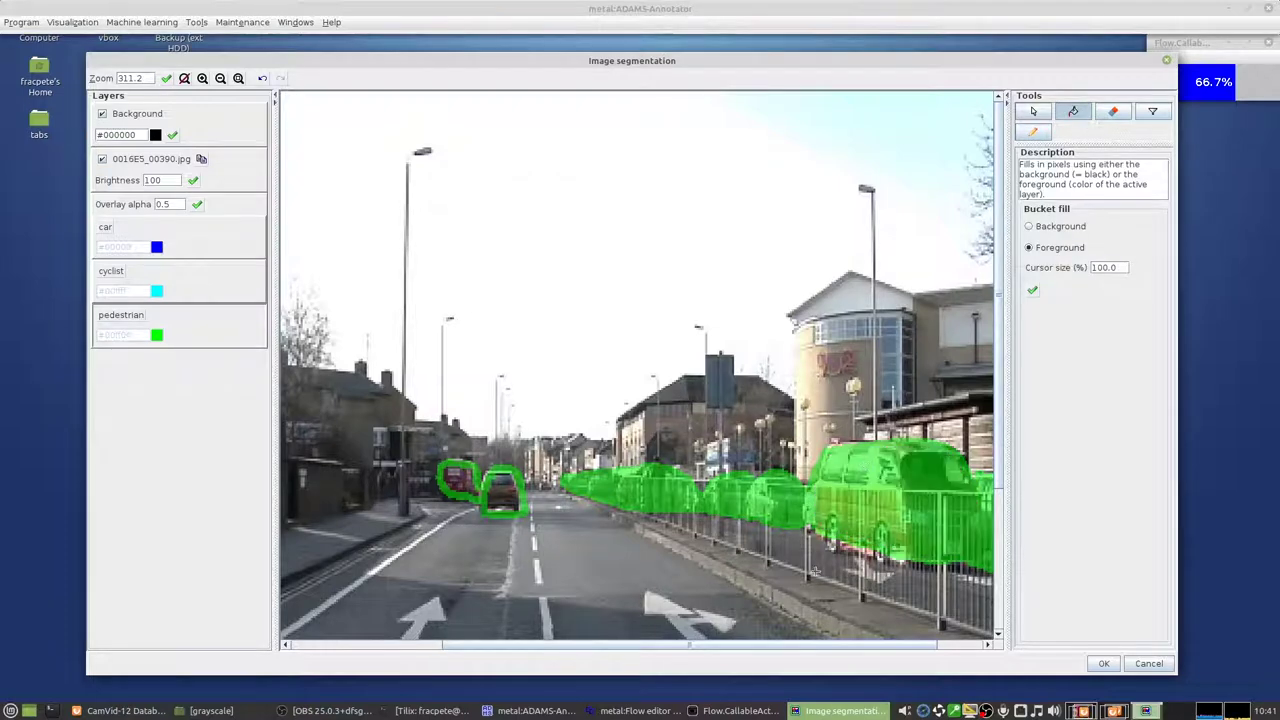
pyautogui.click(500, 490)
pyautogui.click(458, 478)
pyautogui.scroll(-1, 570, 390)
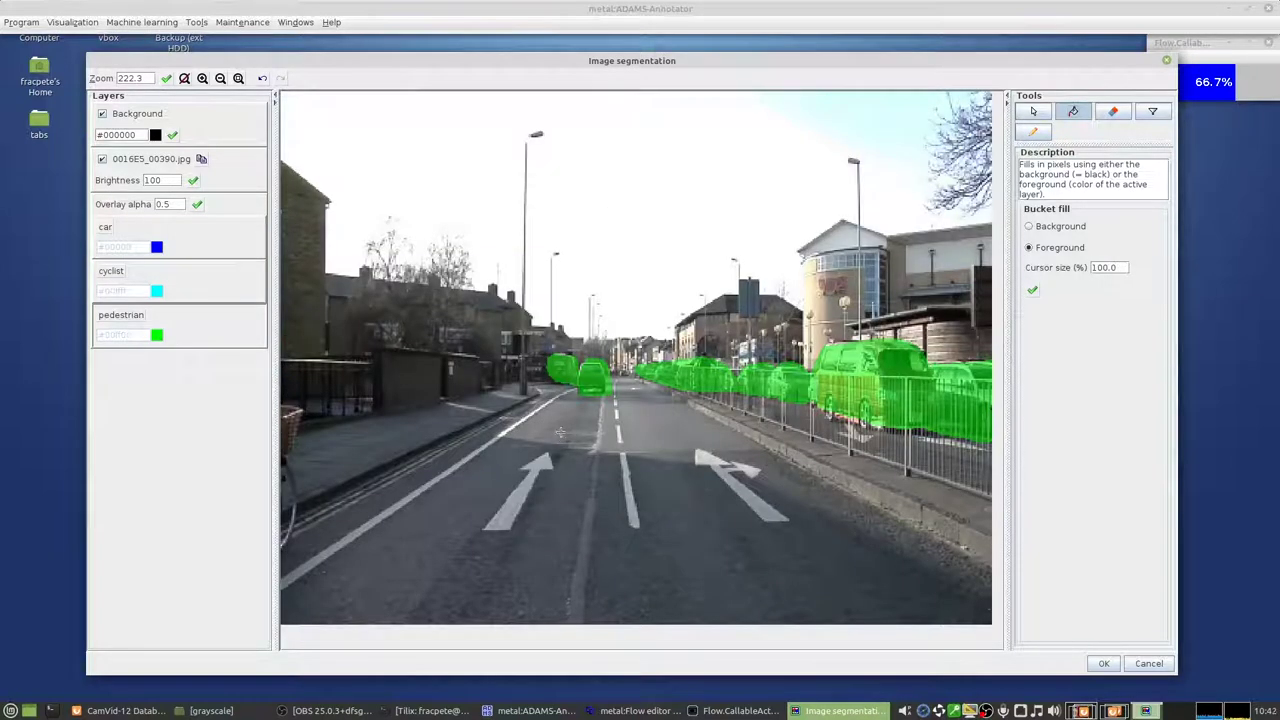
pyautogui.click(1101, 663)
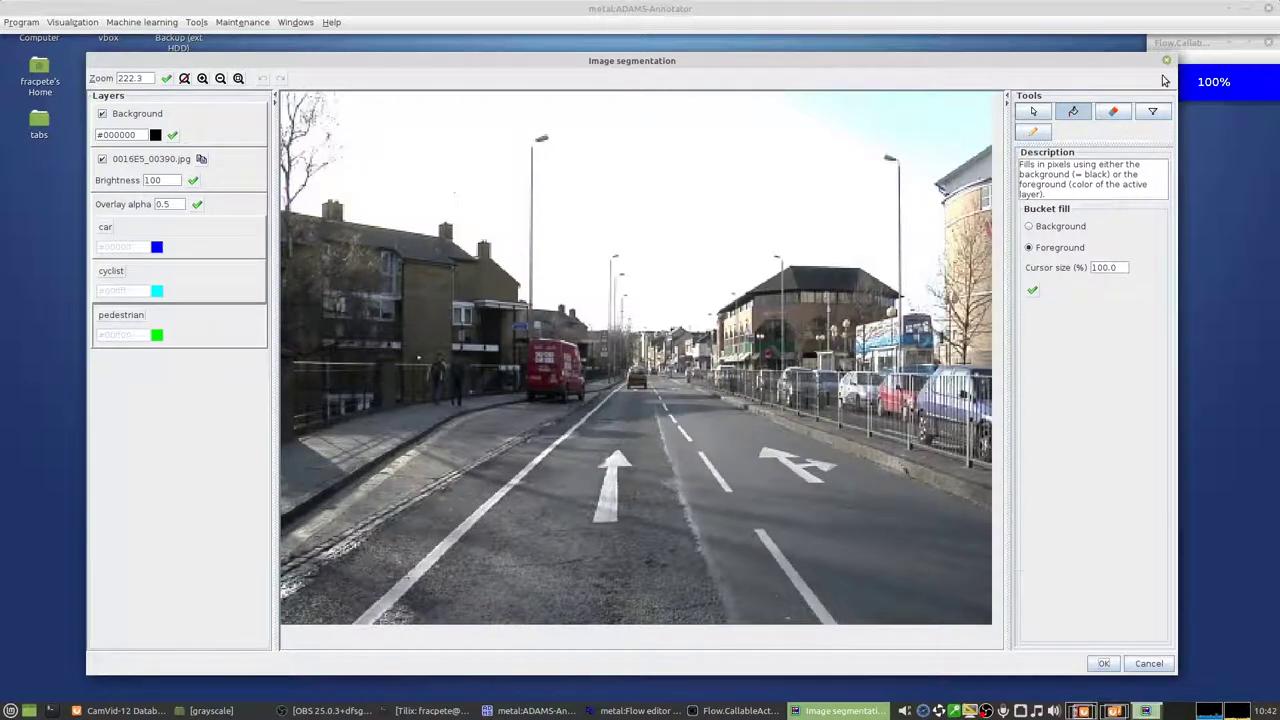
# - Switch to the Flow editor and stop the running image segmentation annotation flow
pyautogui.click(636, 711)
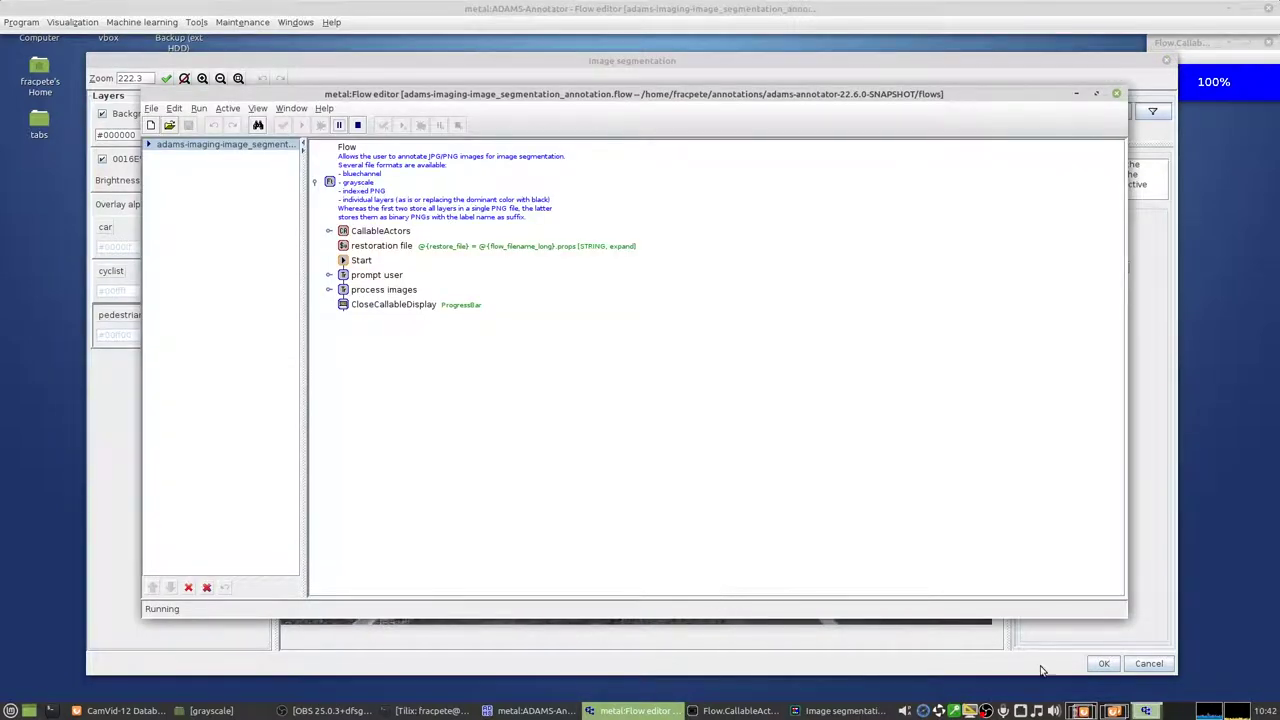
pyautogui.click(992, 664)
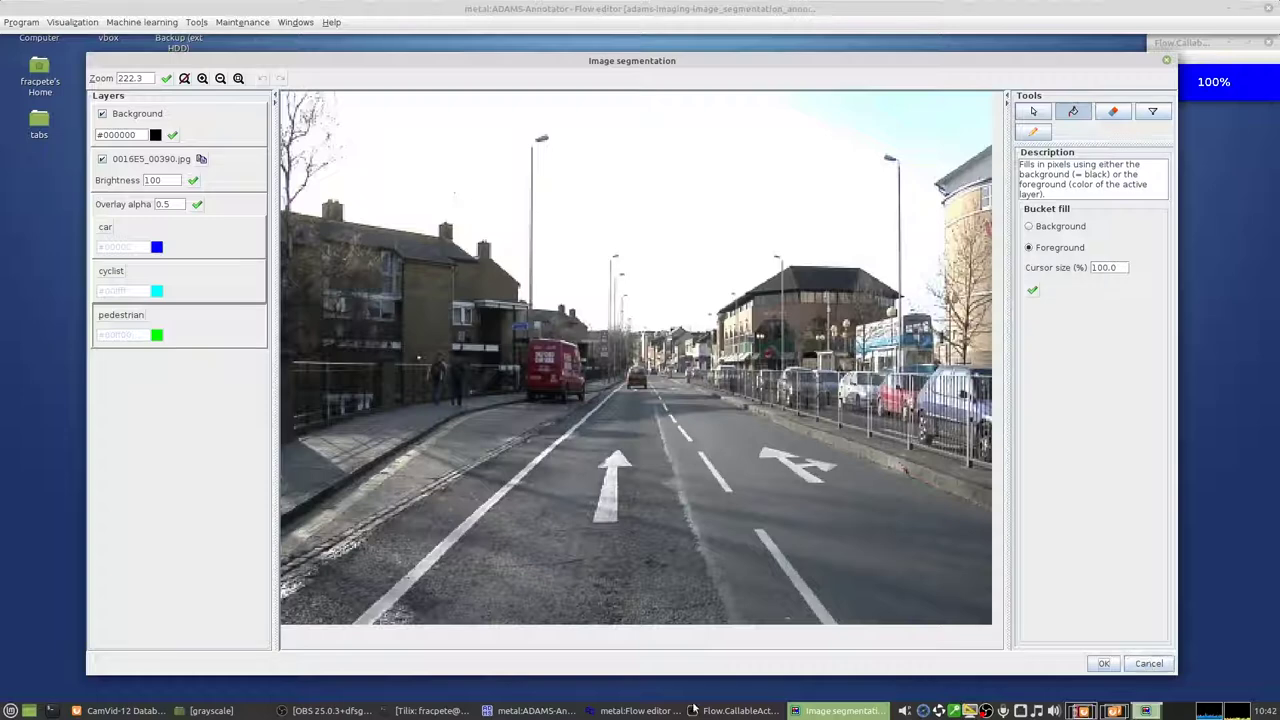
pyautogui.click(621, 702)
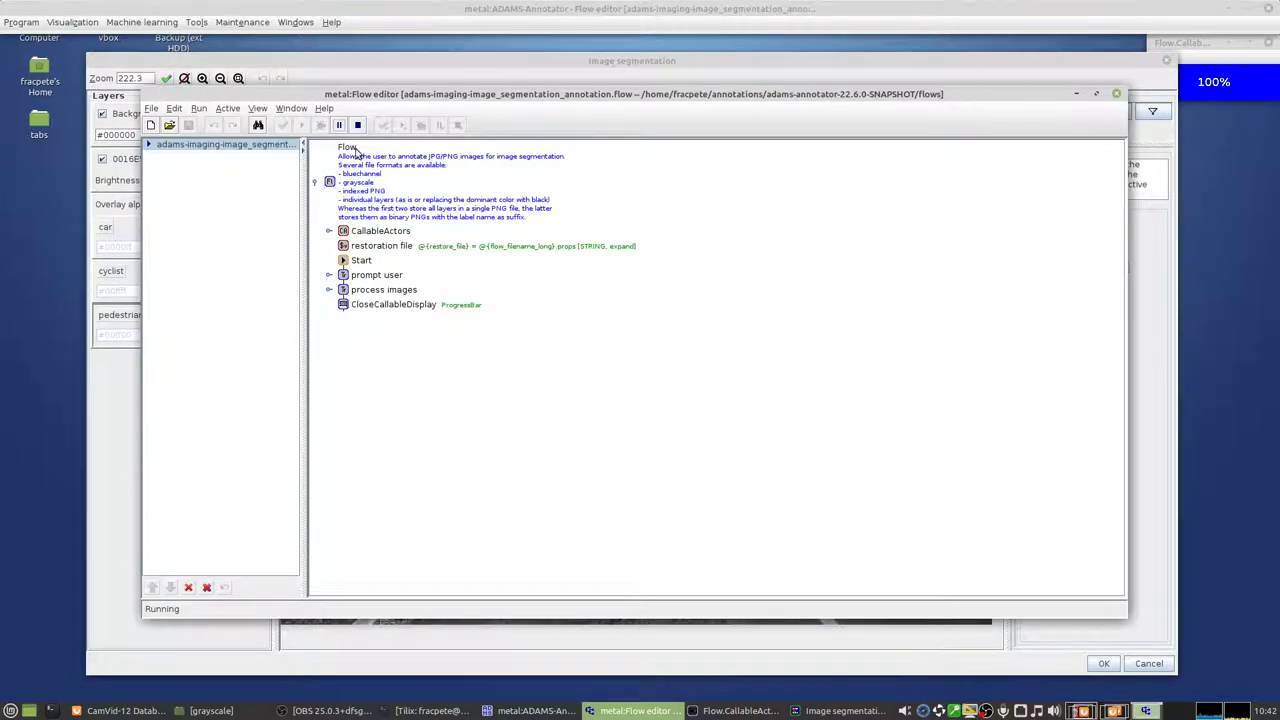
pyautogui.click(356, 126)
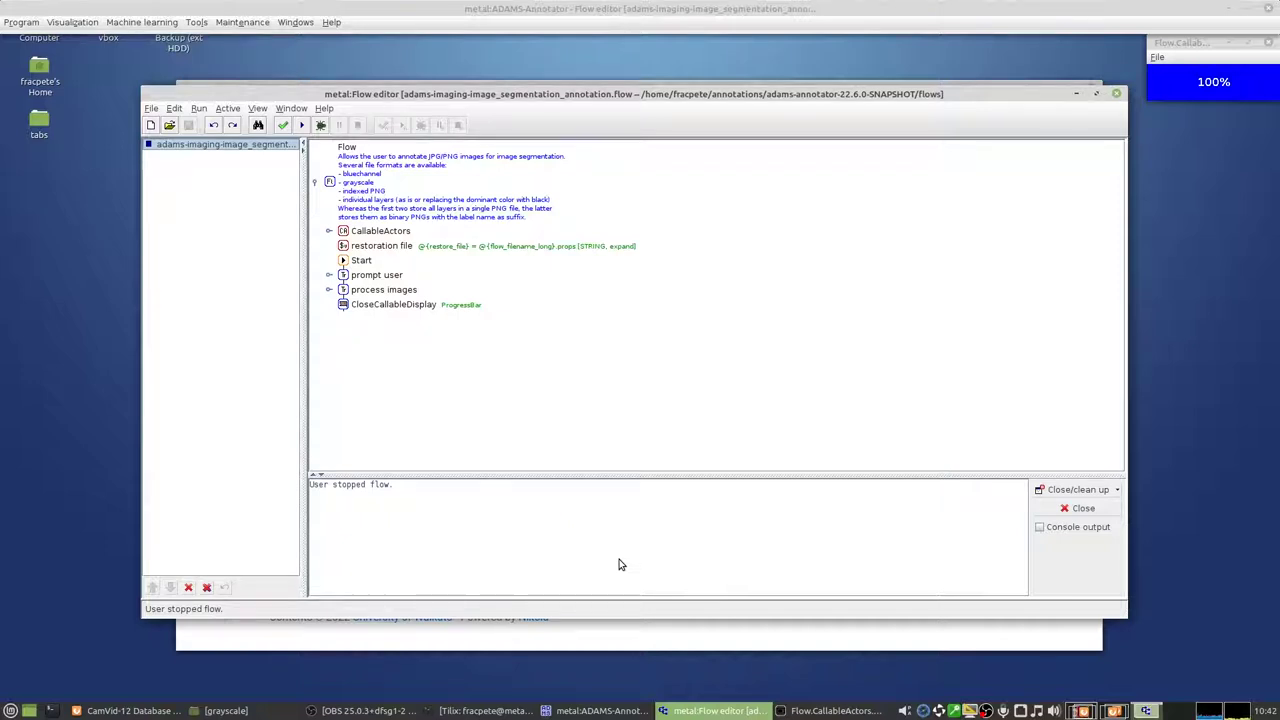
# - View 0016E5_00390.jpg from the grayscale folder in the image viewer and close the viewer
pyautogui.click(302, 702)
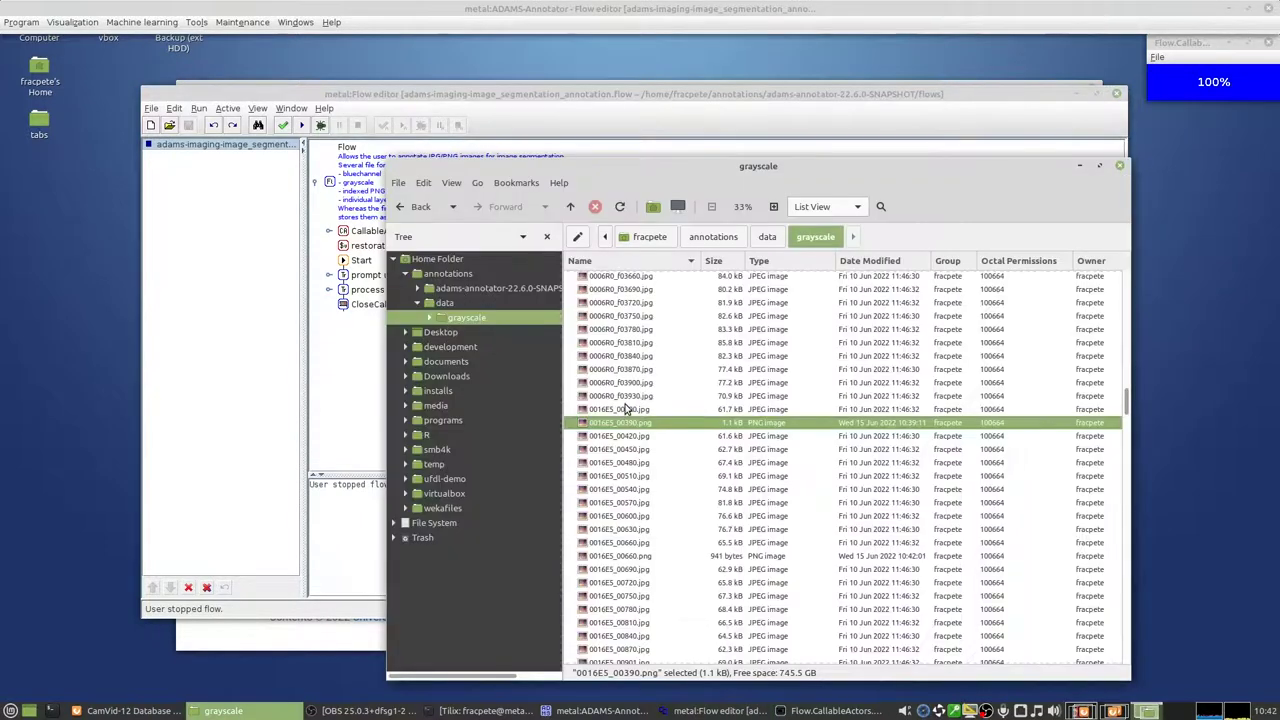
pyautogui.doubleClick(626, 410)
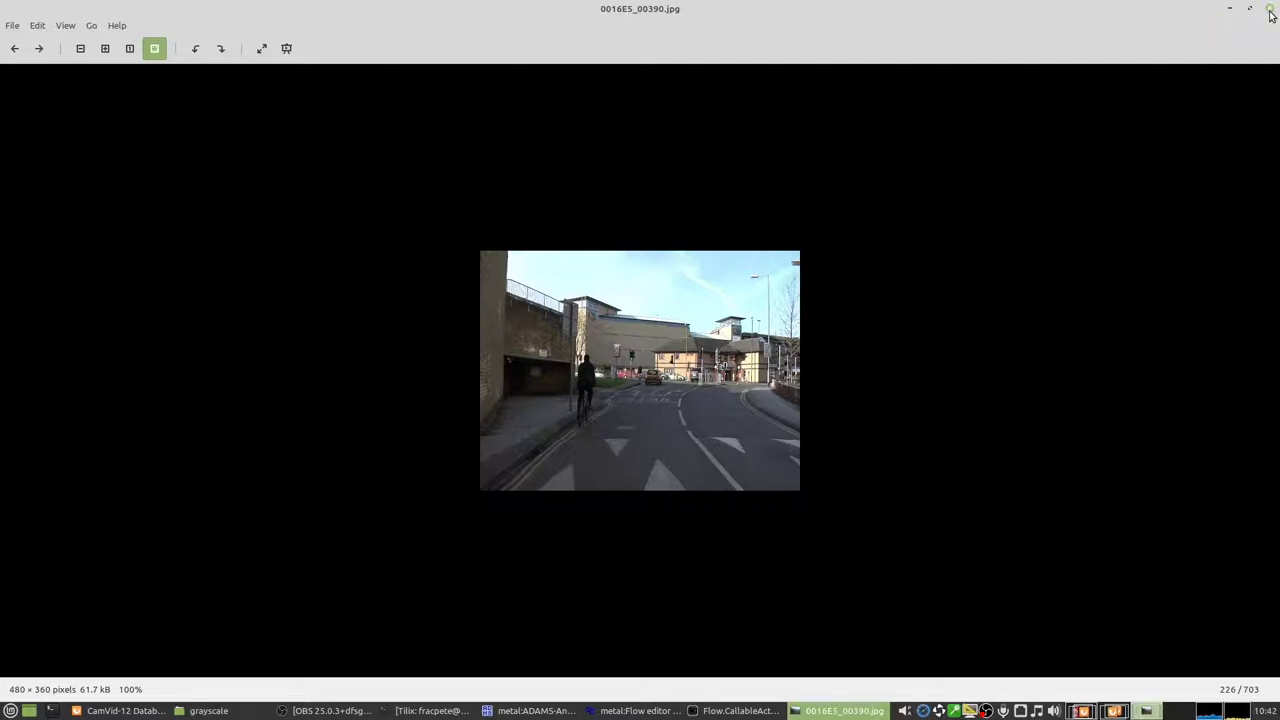
pyautogui.click(1270, 12)
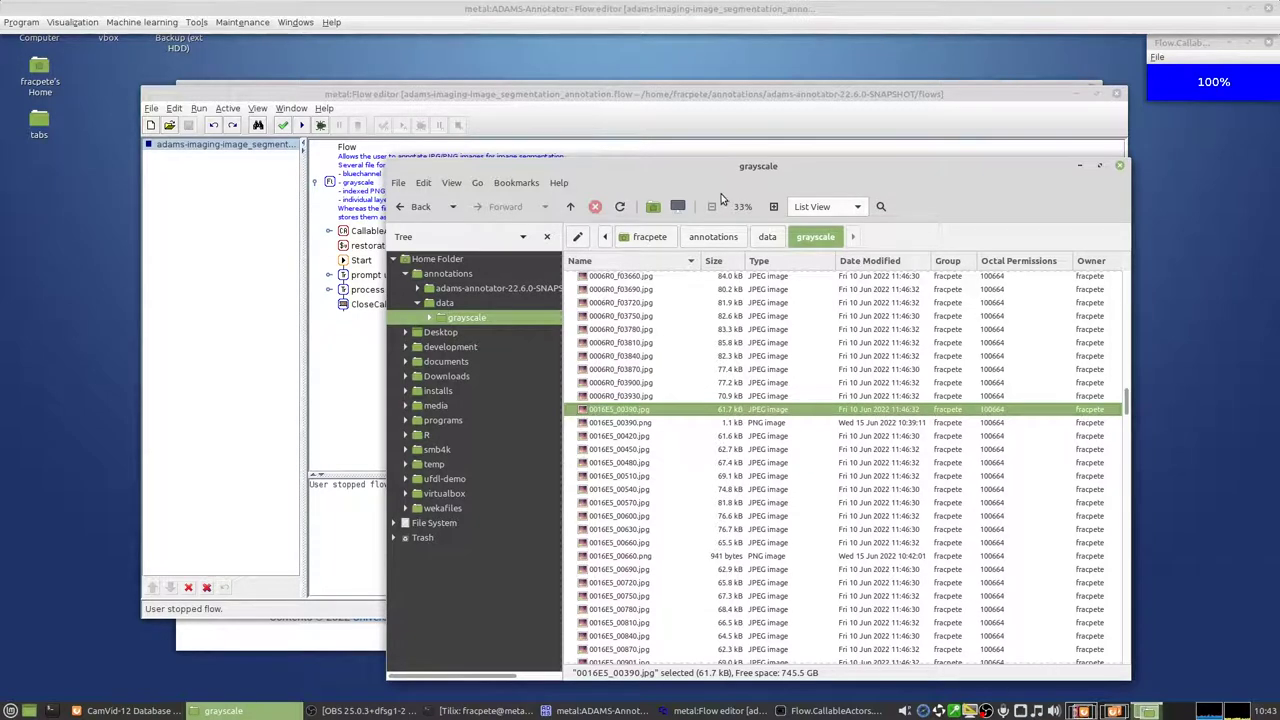
# - Switch to Firefox and find the ADAMS individual layer segmentation example under Format conversions in the wai-annotations manual
pyautogui.click(155, 711)
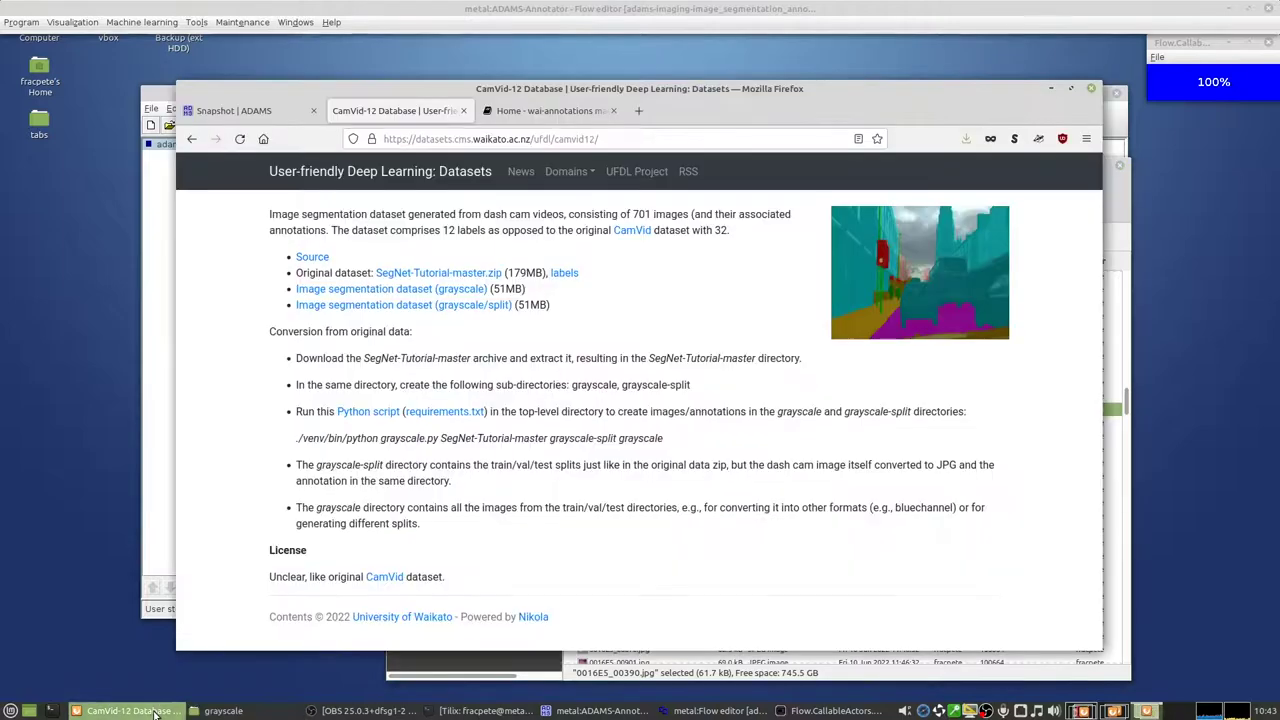
pyautogui.click(552, 111)
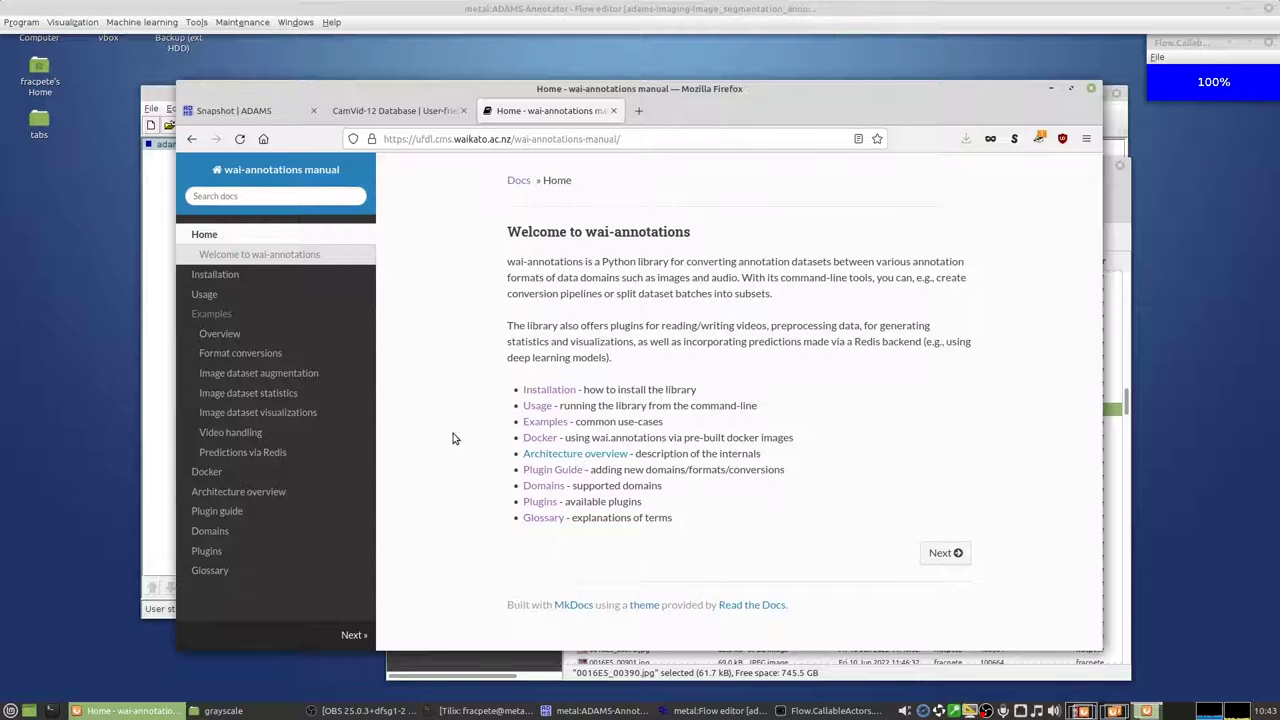
pyautogui.click(529, 423)
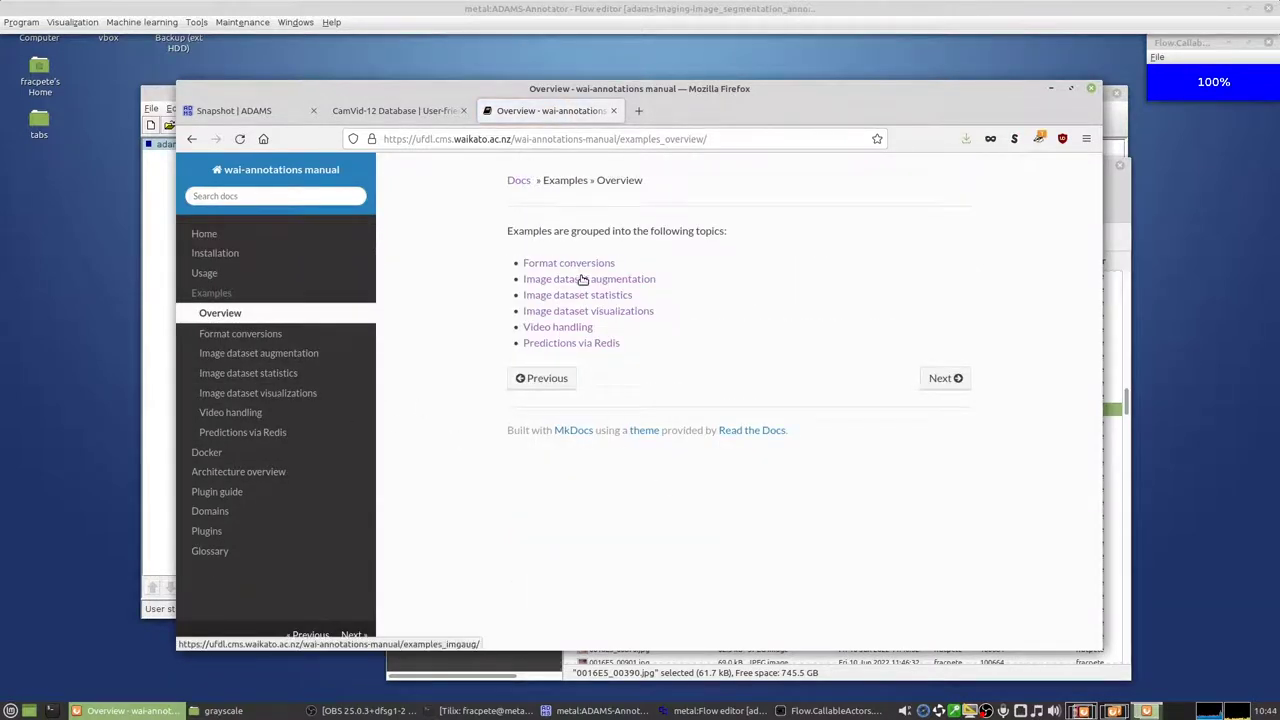
pyautogui.click(580, 263)
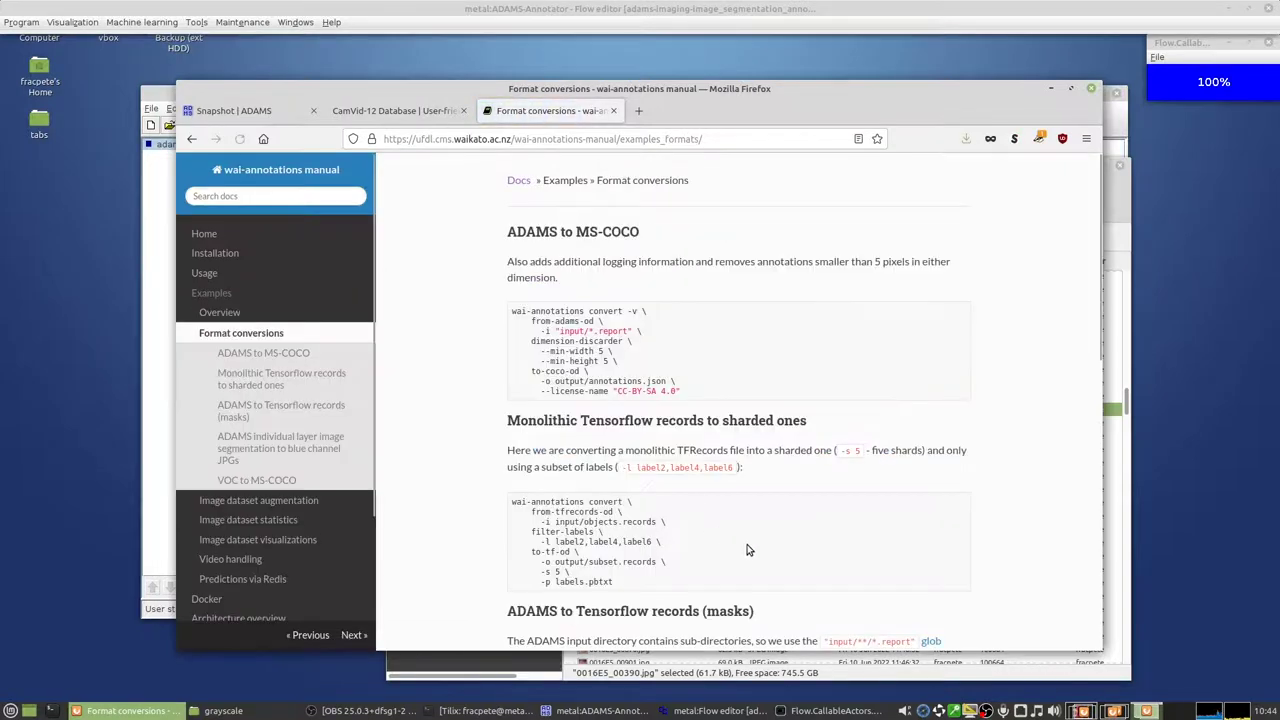
pyautogui.scroll(-10, 748, 545)
pyautogui.scroll(-1, 748, 545)
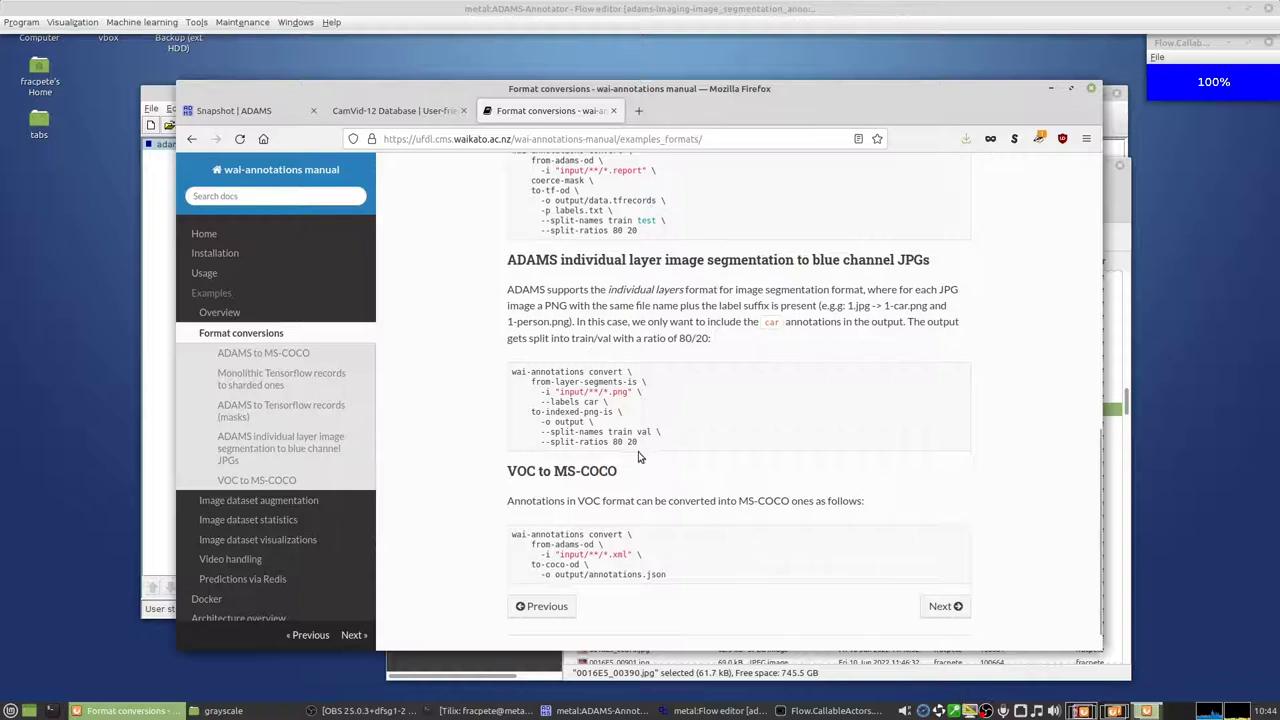
# - Examine the wai-annotations convert command for layer segments, highlighting its input format, input path, car label, indexed PNG output and train/val split options
pyautogui.moveTo(511, 373); pyautogui.dragTo(547, 384)
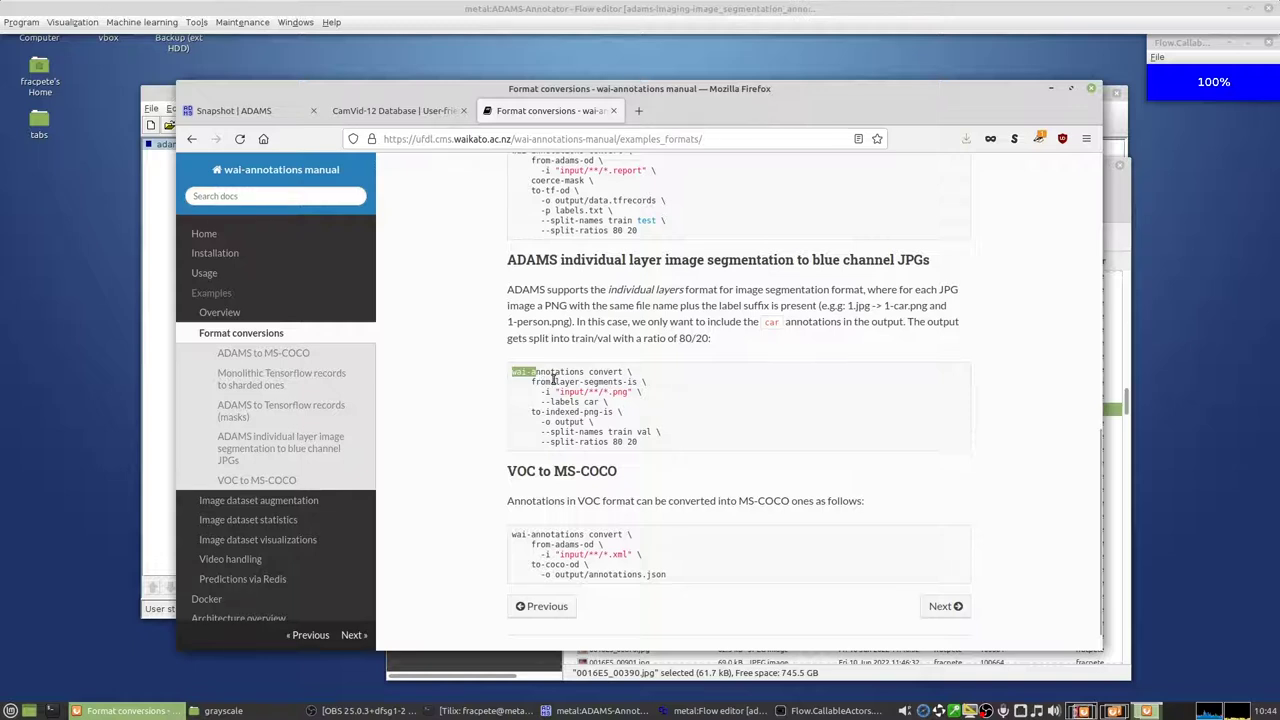
pyautogui.click(555, 384)
pyautogui.scroll(-1, 558, 382)
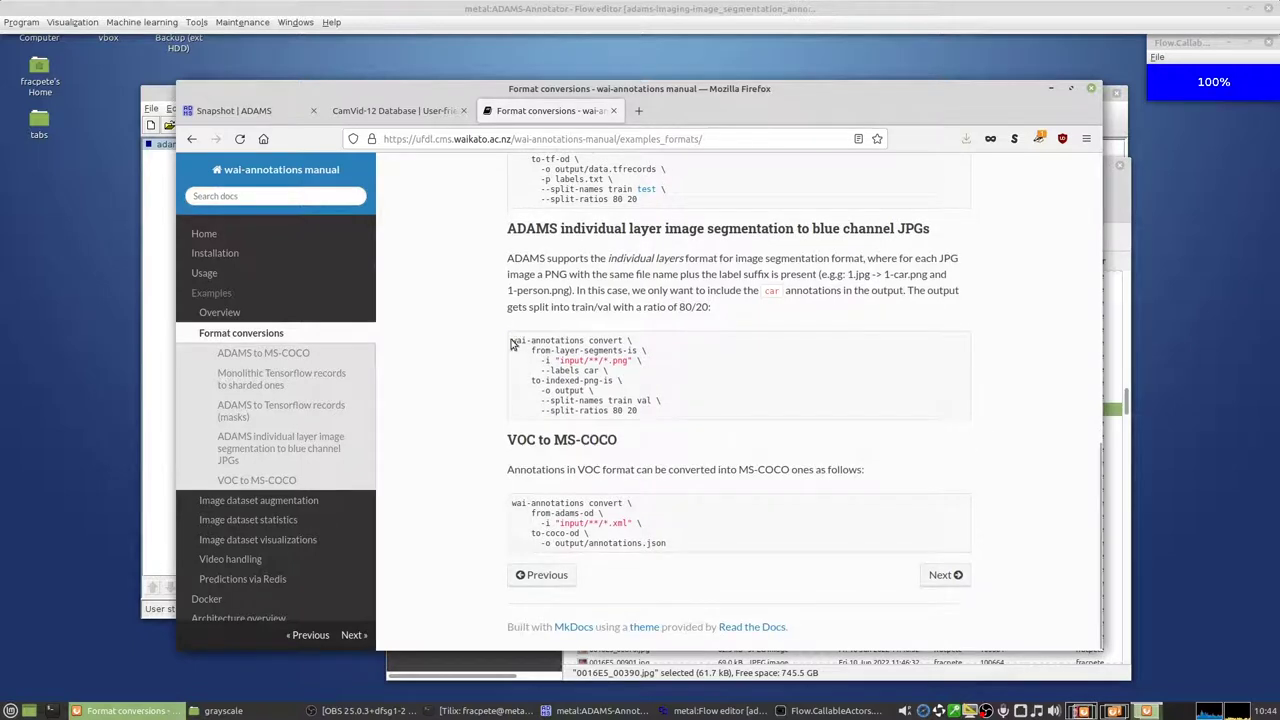
pyautogui.moveTo(512, 341); pyautogui.dragTo(623, 343)
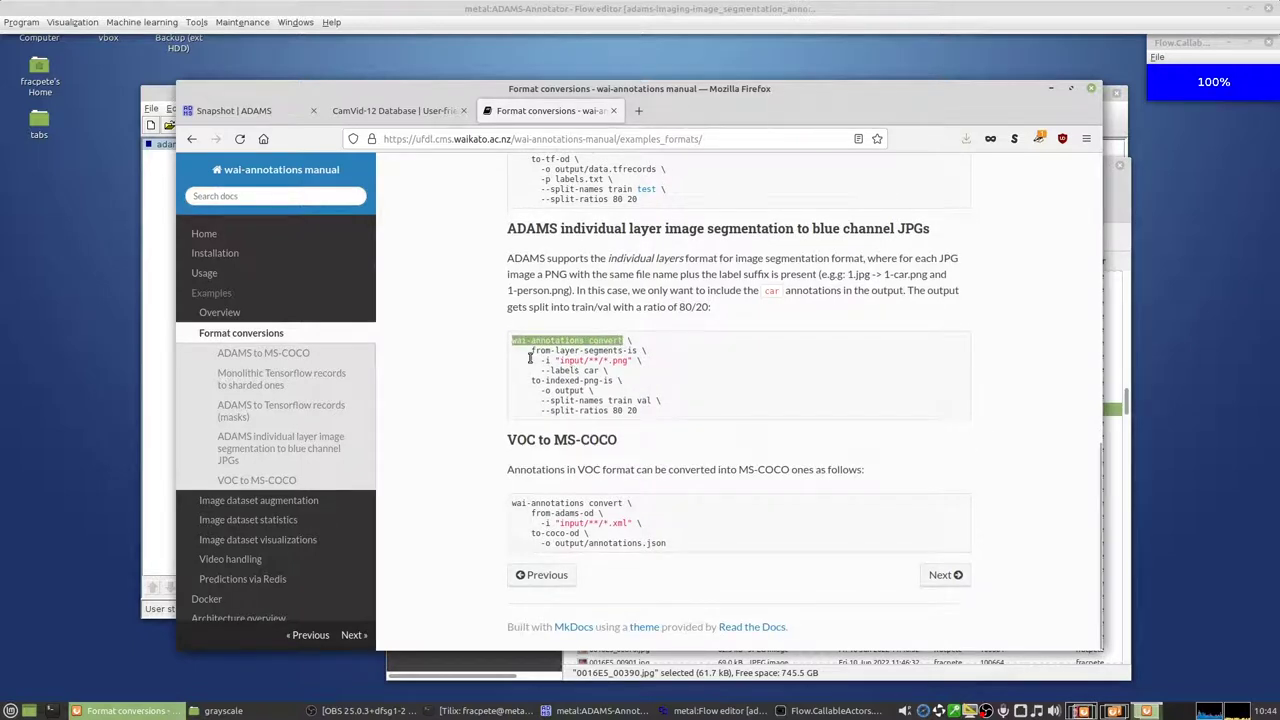
pyautogui.moveTo(531, 350); pyautogui.dragTo(637, 350)
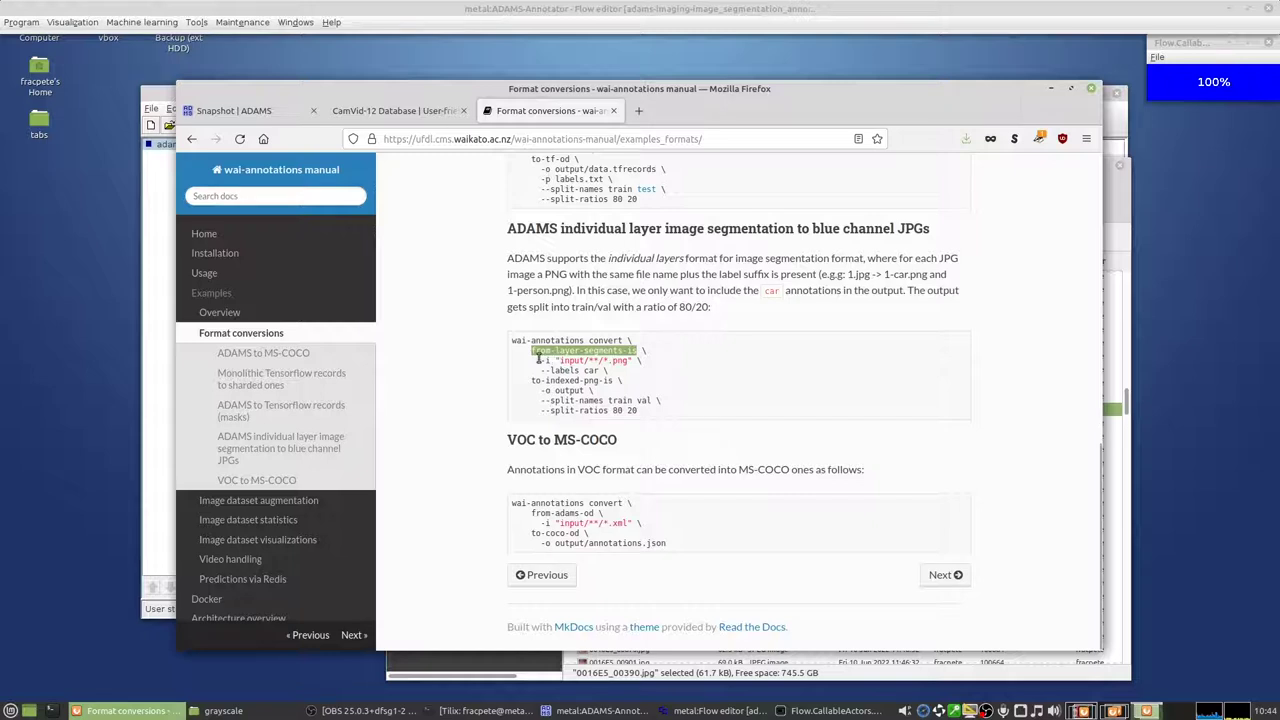
pyautogui.moveTo(540, 360); pyautogui.dragTo(632, 366)
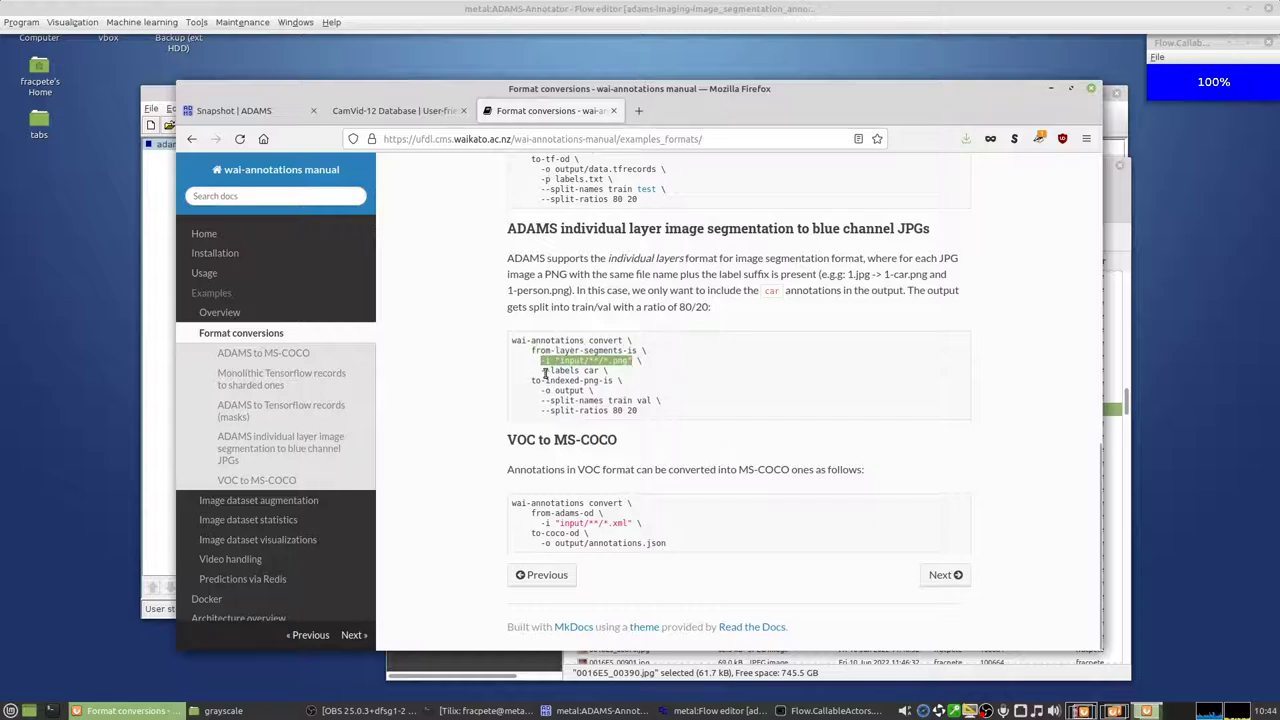
pyautogui.moveTo(541, 370); pyautogui.dragTo(600, 372)
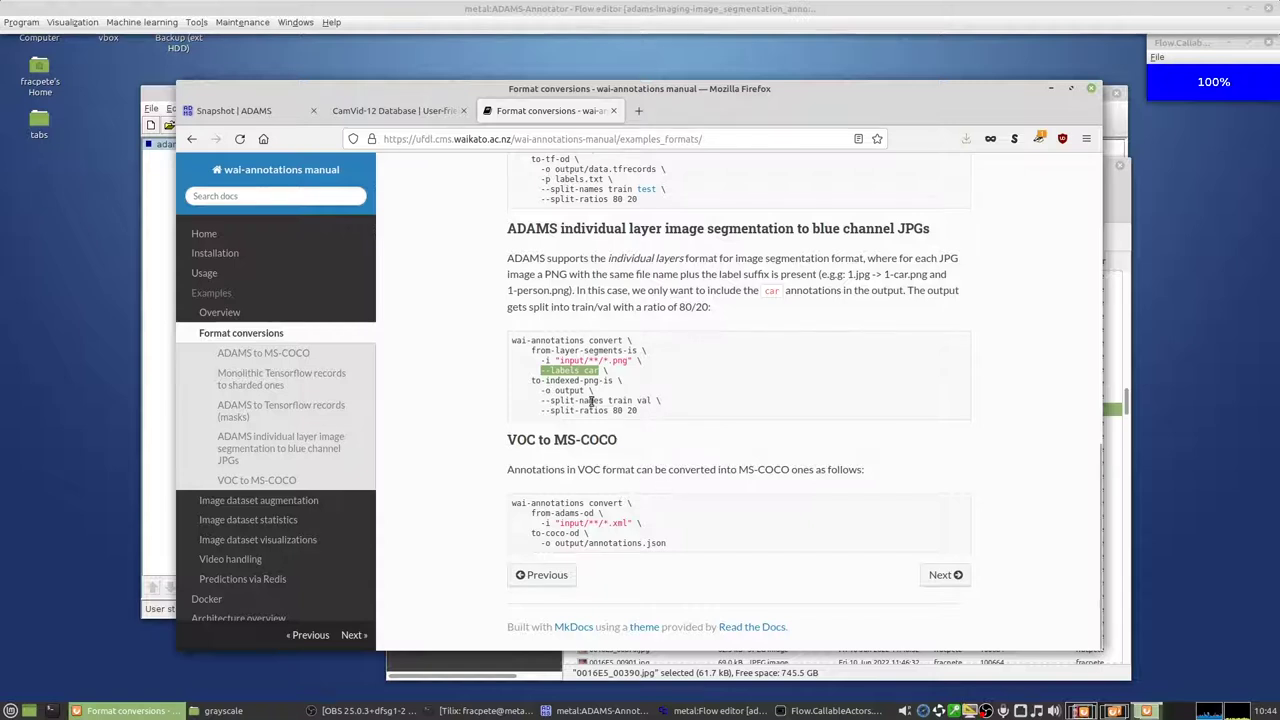
pyautogui.moveTo(531, 381); pyautogui.dragTo(613, 381)
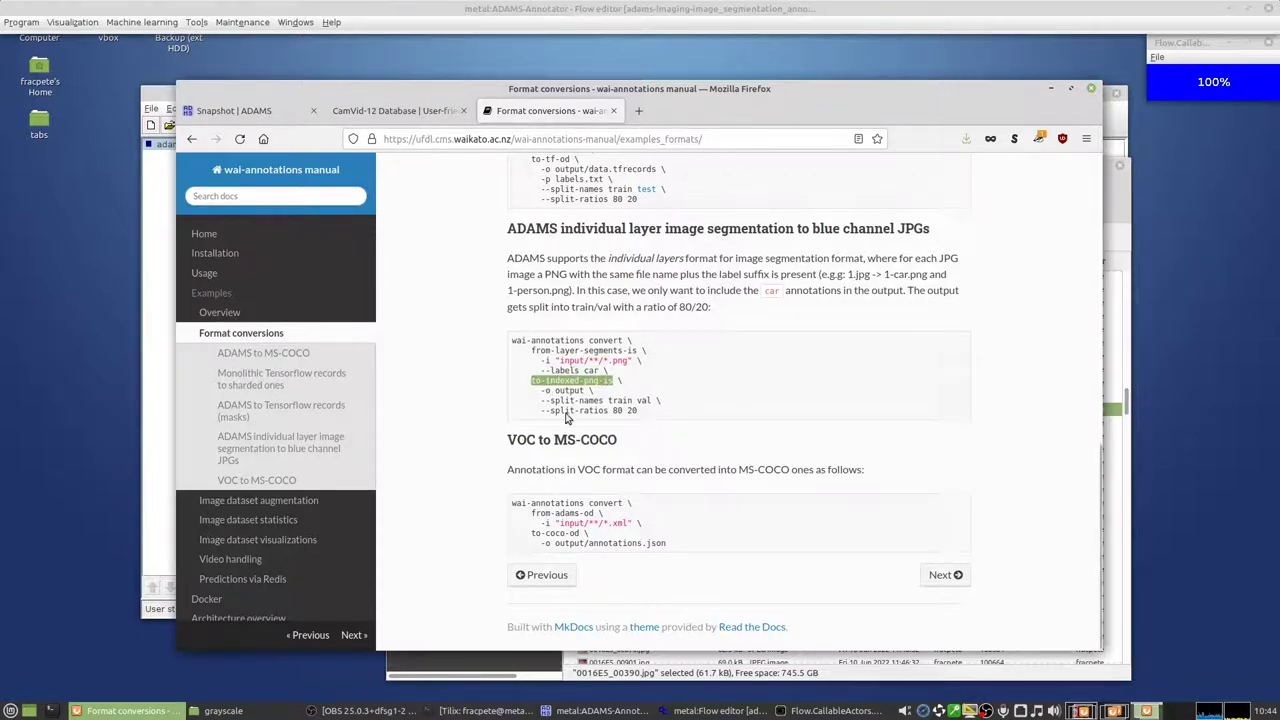
pyautogui.moveTo(653, 414); pyautogui.dragTo(540, 402)
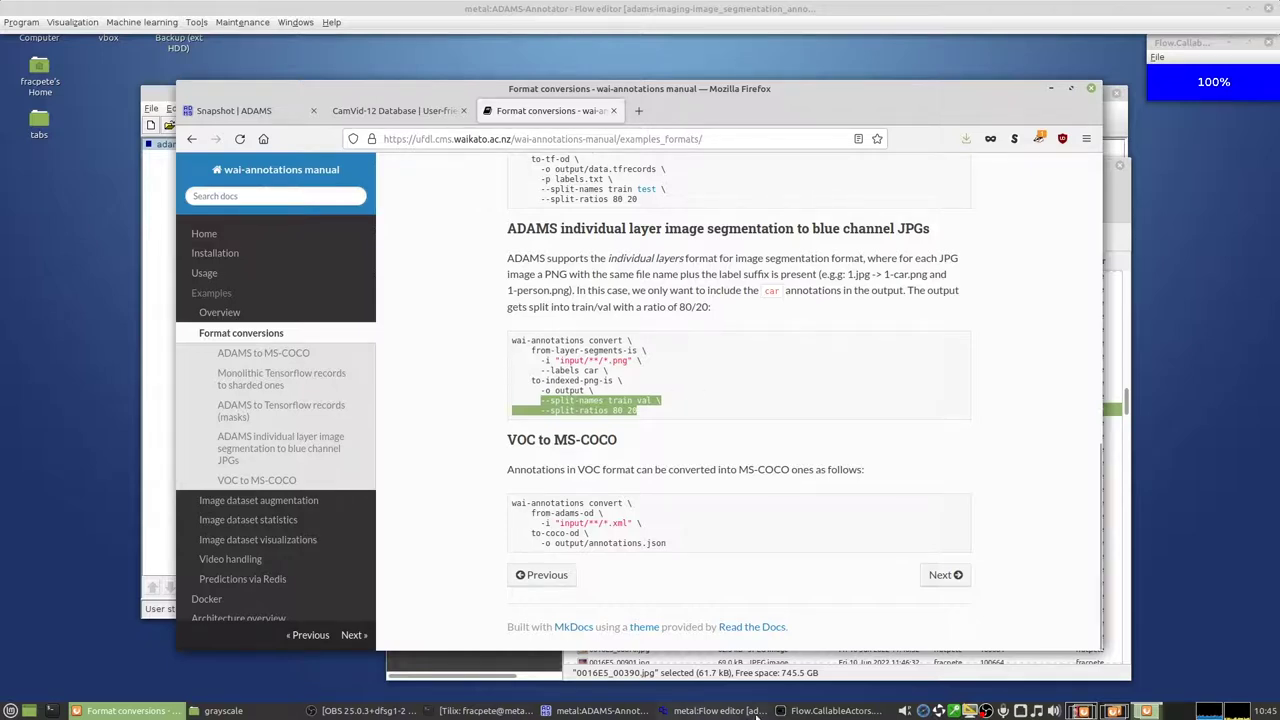
# - Switch to the Flow editor, run the annotation flow with the existing grayscale settings, search for 16e5 and load only 0016E5_00660.jpg
pyautogui.click(736, 713)
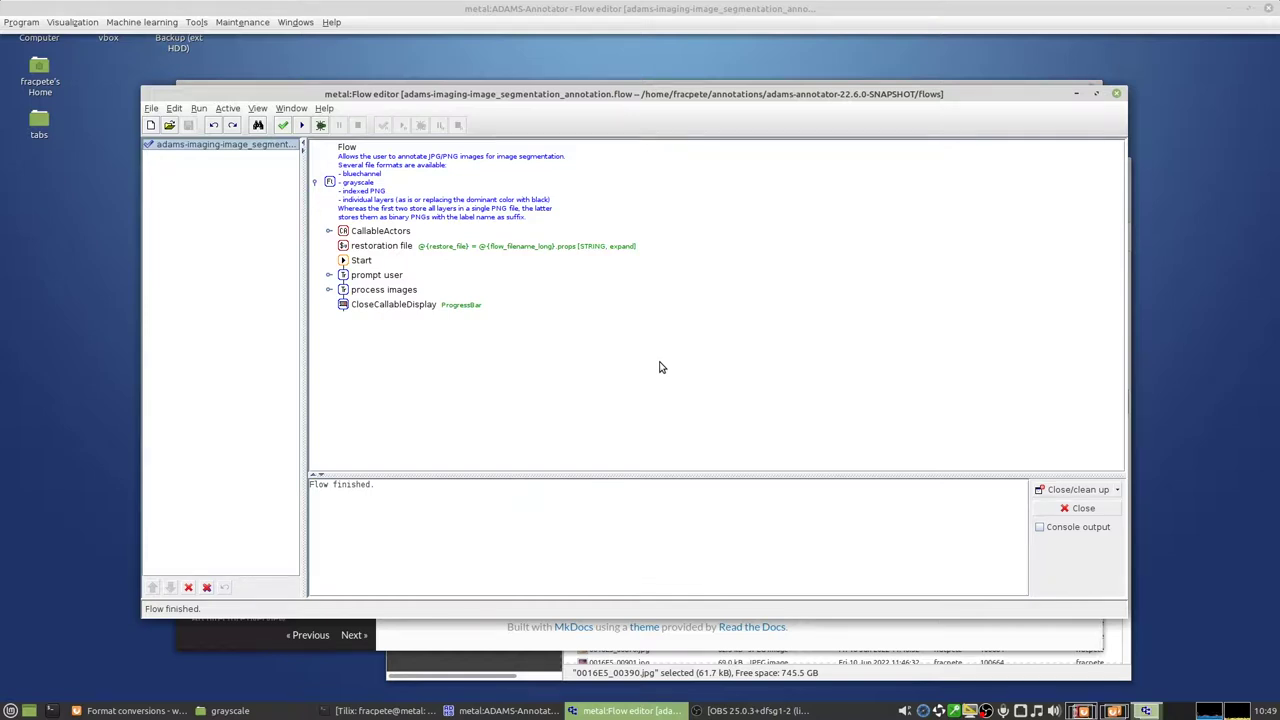
pyautogui.click(298, 126)
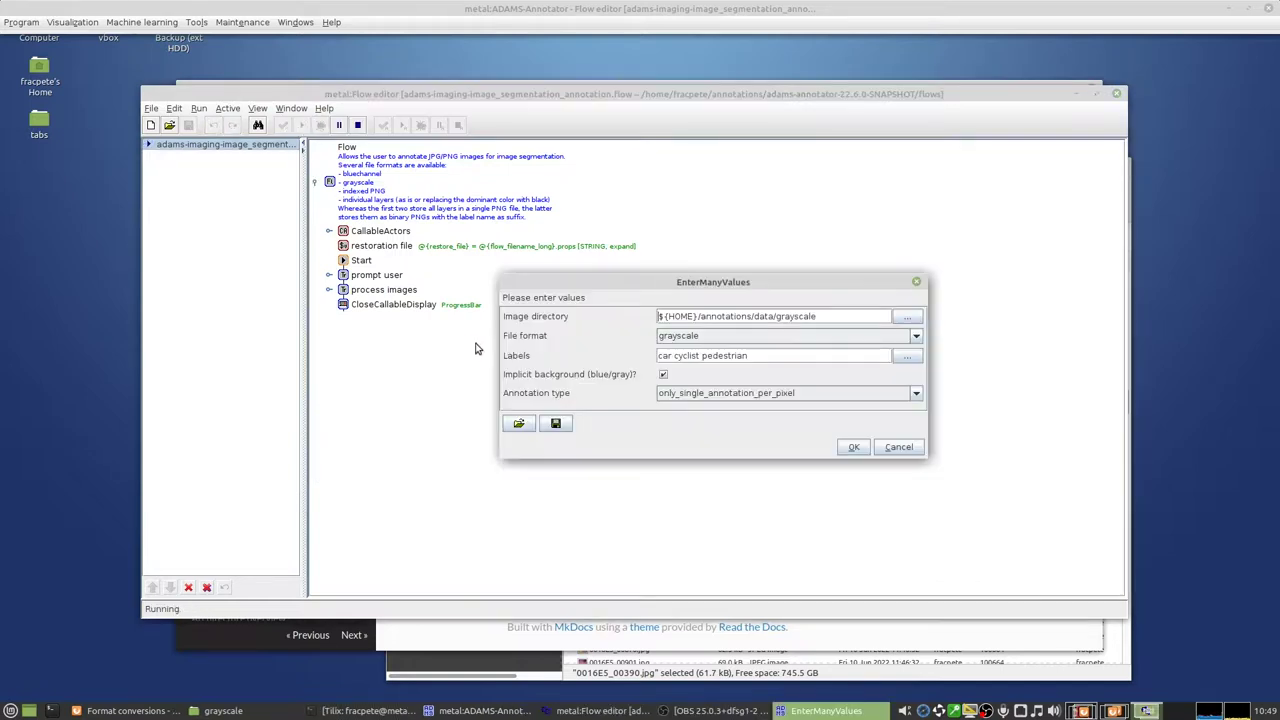
pyautogui.click(852, 446)
pyautogui.click(690, 425)
pyautogui.write('16e5')
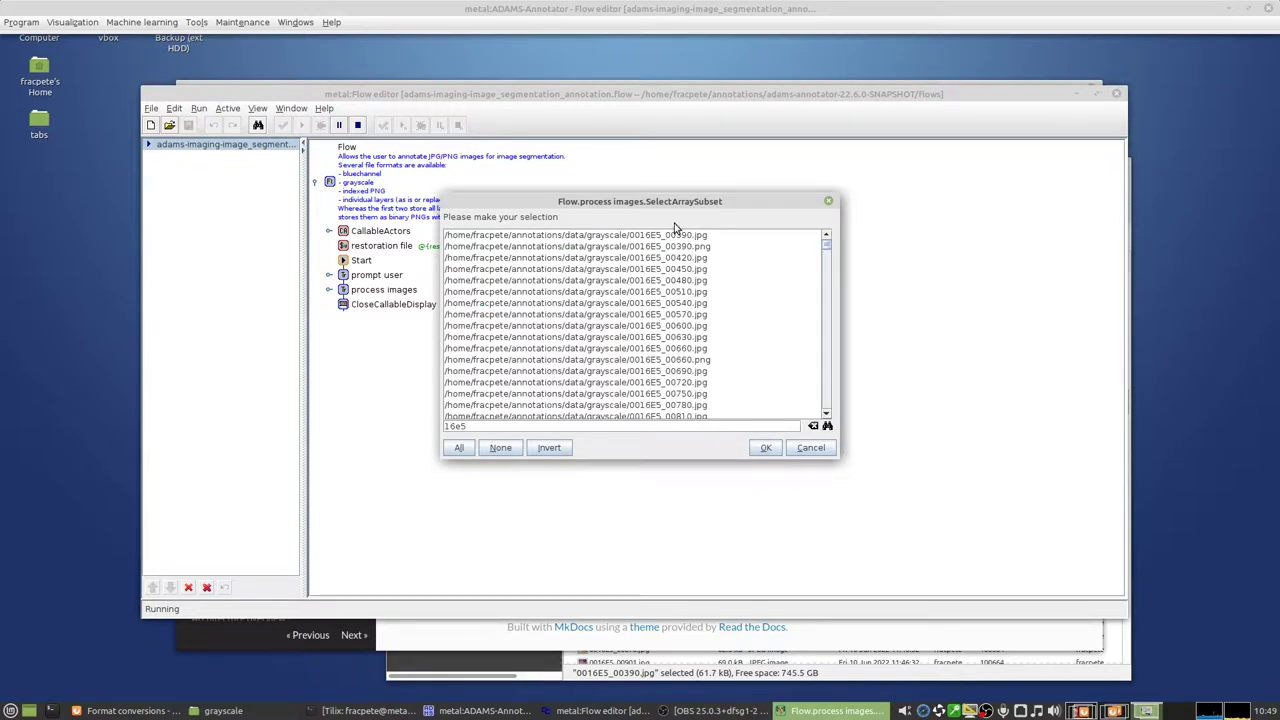
pyautogui.click(695, 350)
pyautogui.click(765, 448)
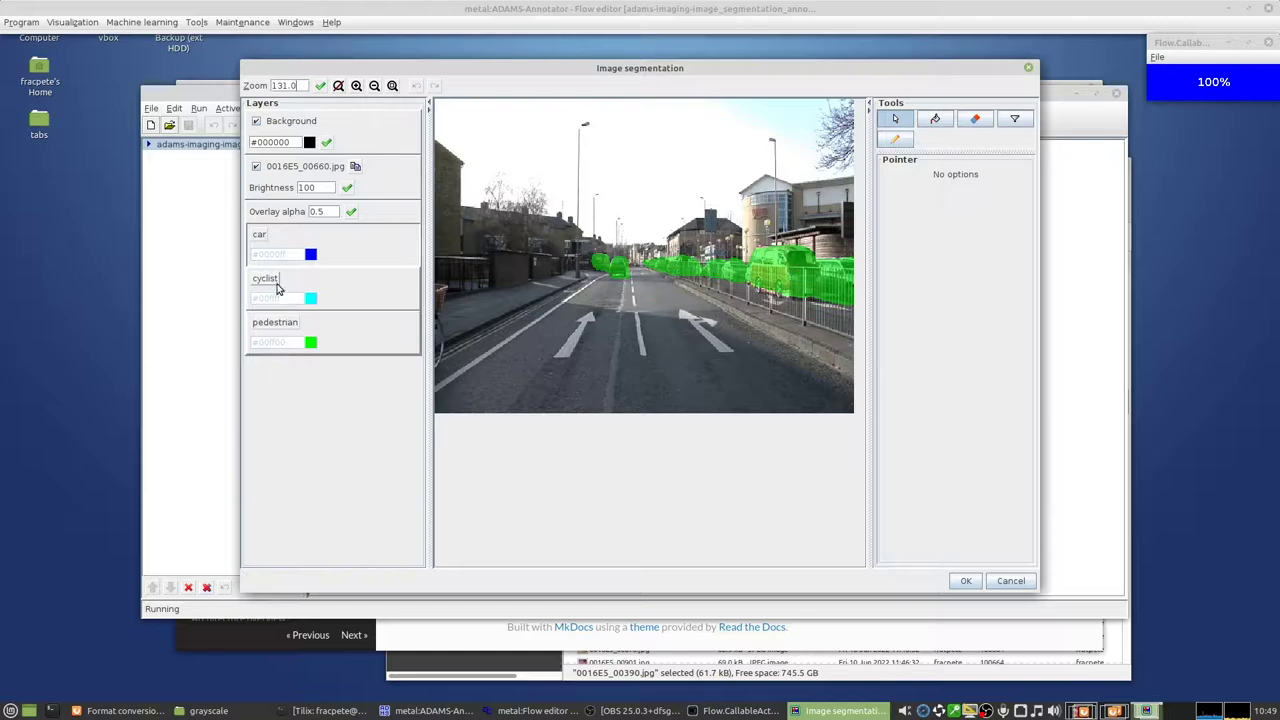
# - Bucket fill the green pedestrian-annotated vehicles with the car layer's foreground color and accept the annotation
pyautogui.click(935, 119)
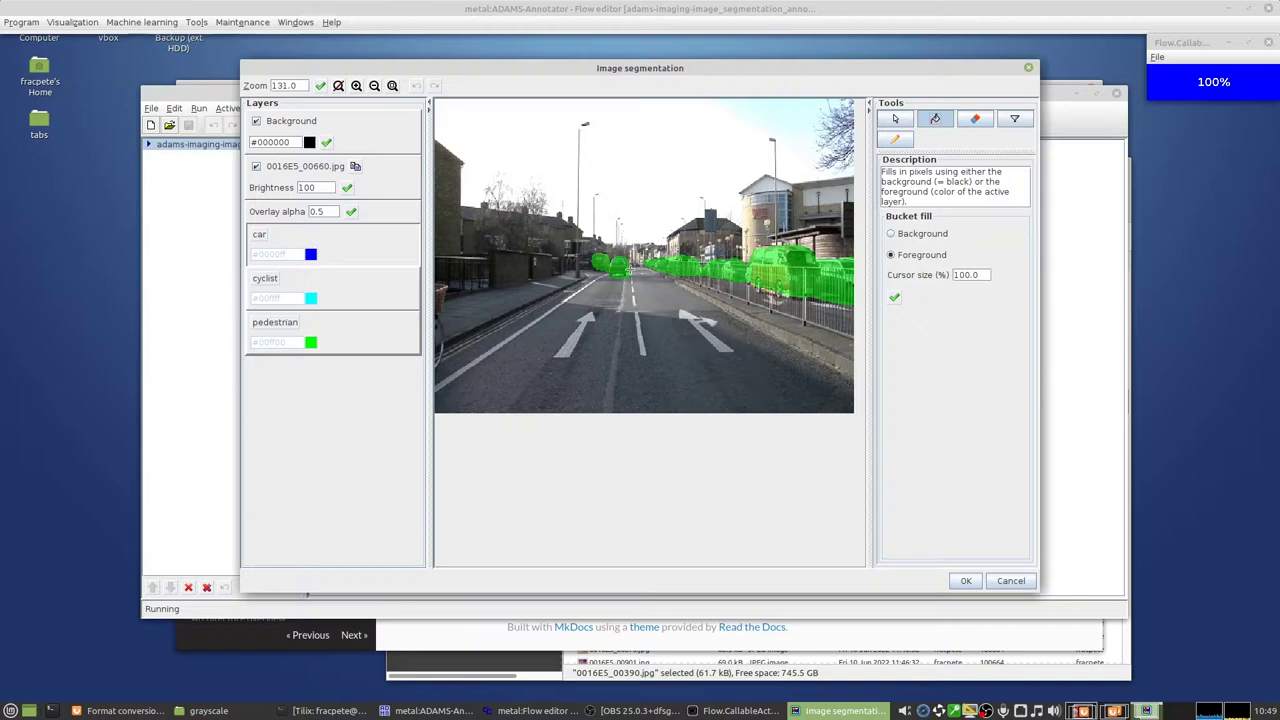
pyautogui.click(628, 268)
pyautogui.click(661, 265)
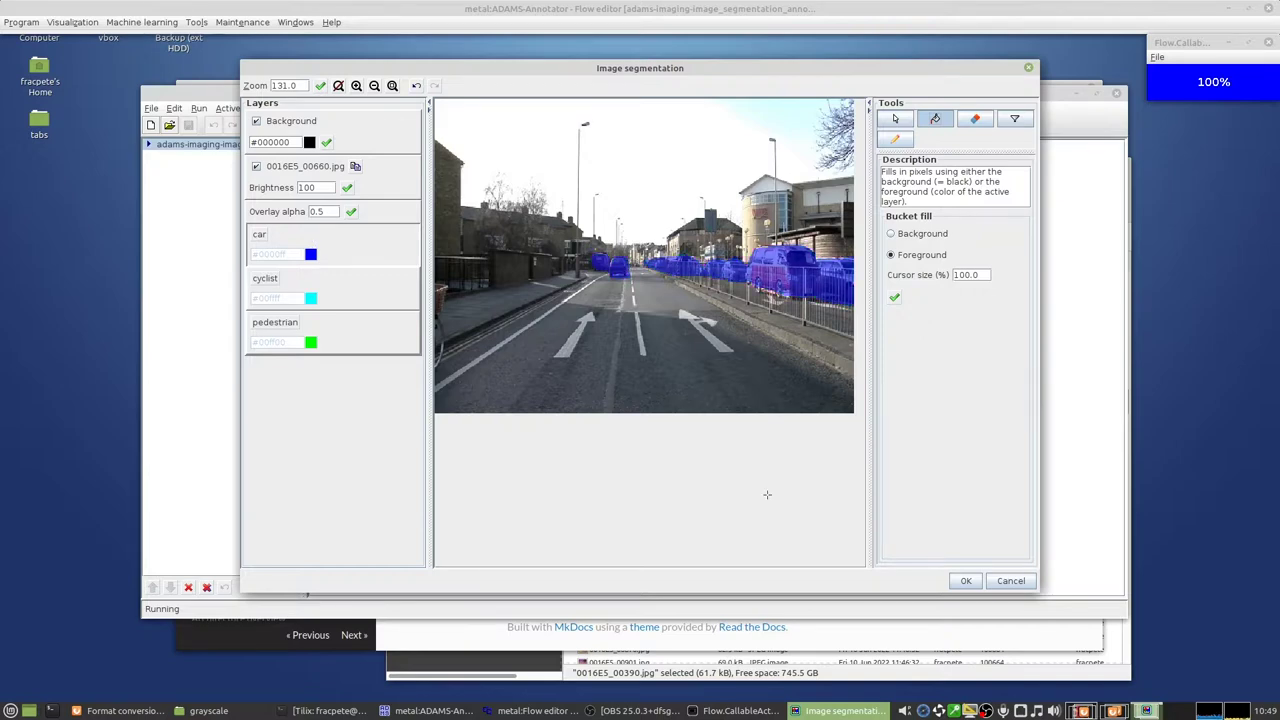
pyautogui.click(966, 581)
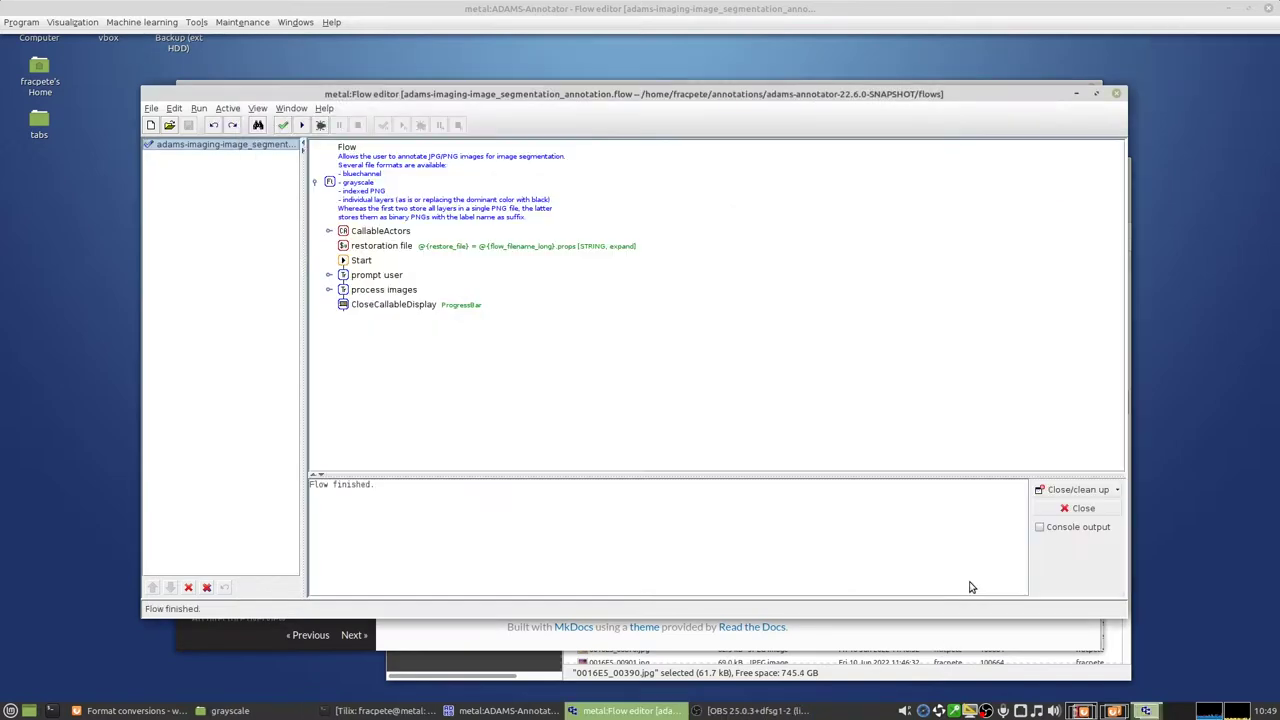